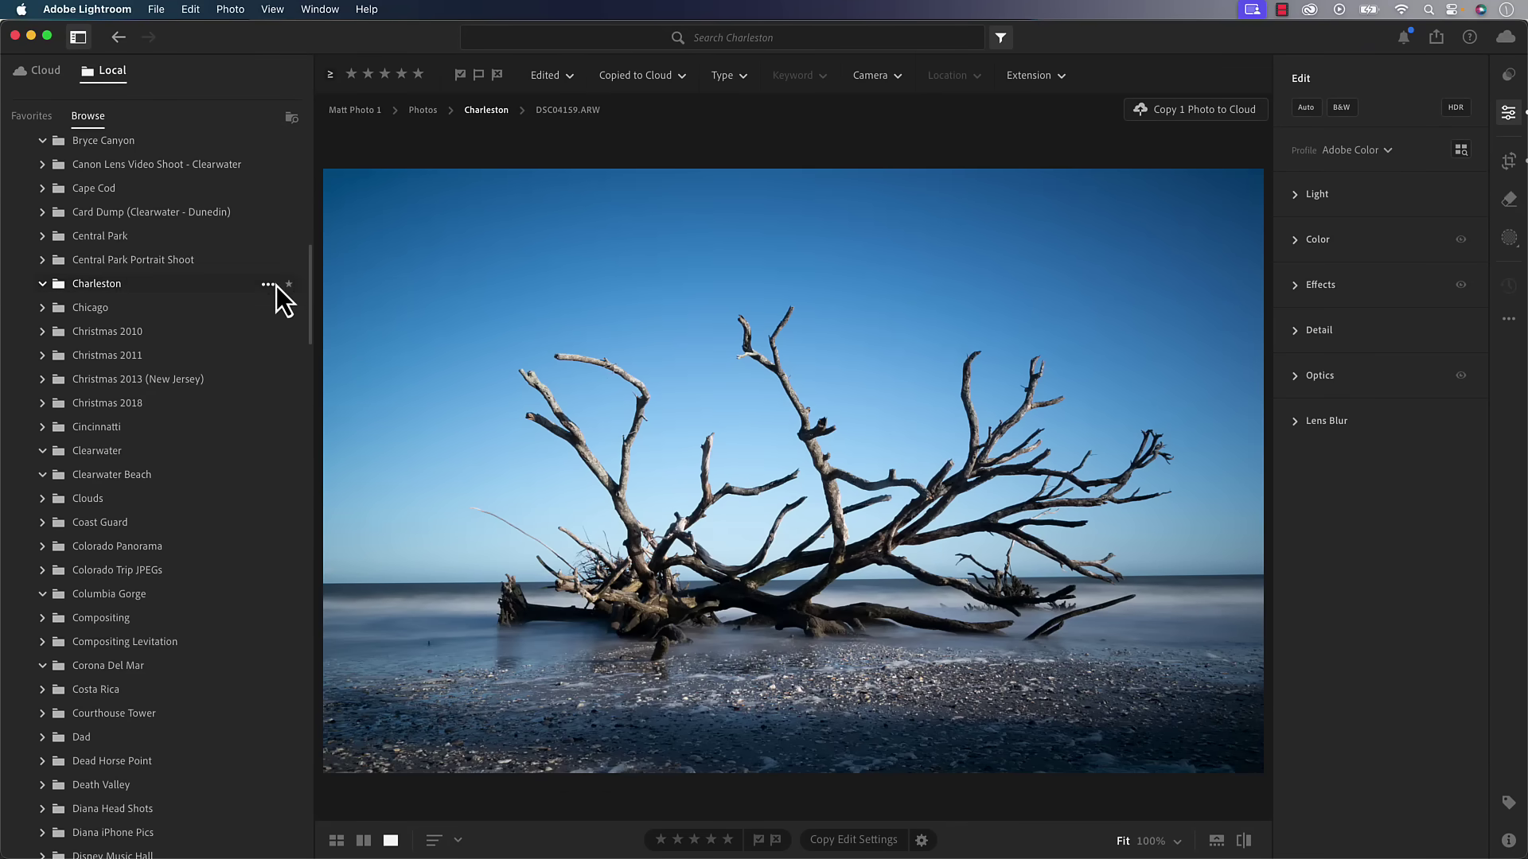
Open the driftwood photo DSC04159 from the Charleston grid in Detail view, hiding the folder panel.
{"action": "key", "text": "g"}
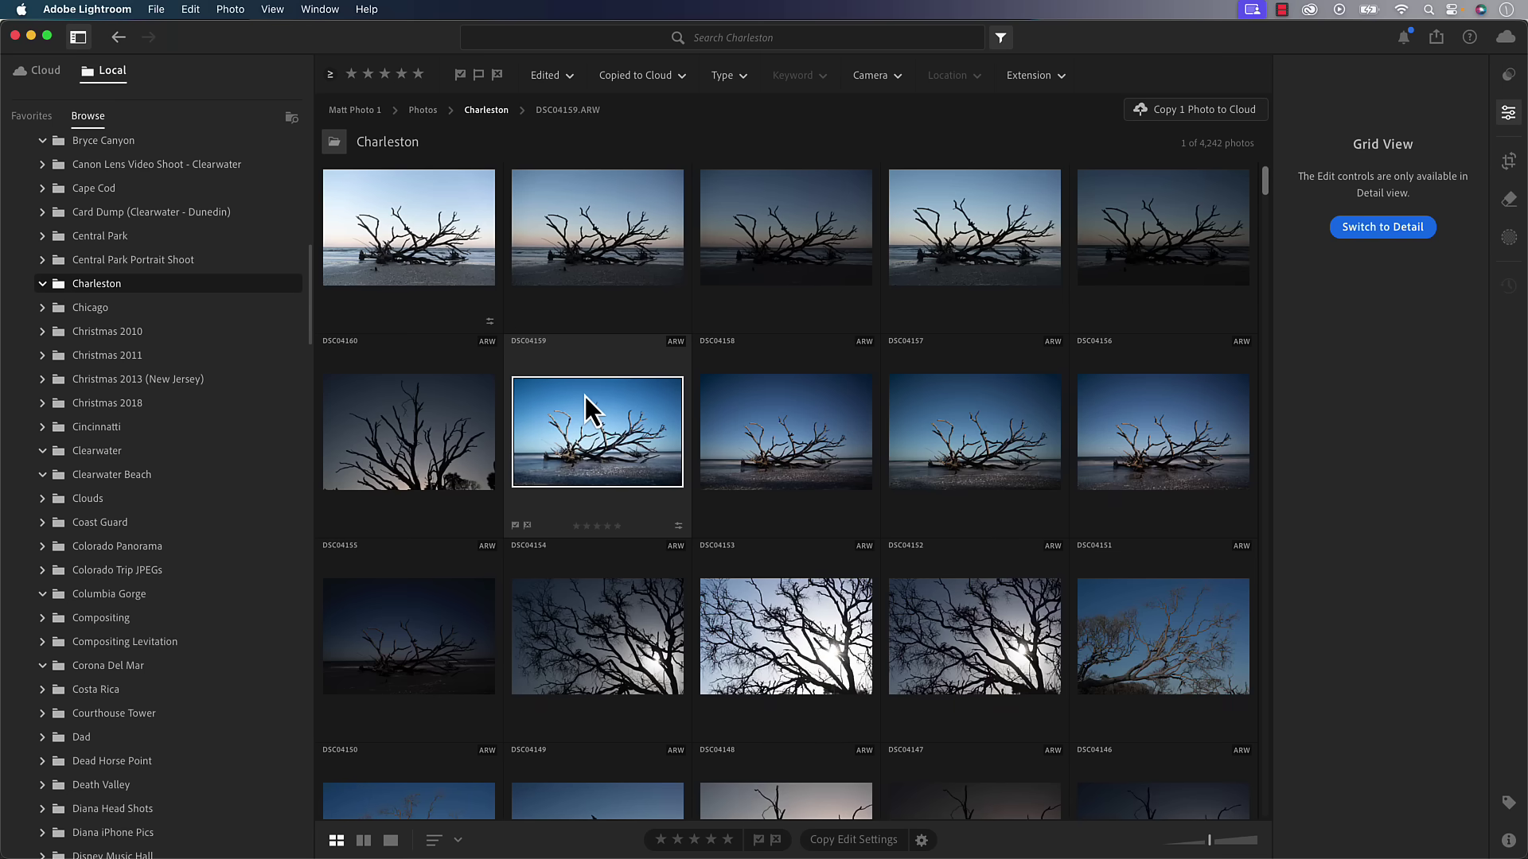
{"action": "double_click", "coordinate": [585, 396]}
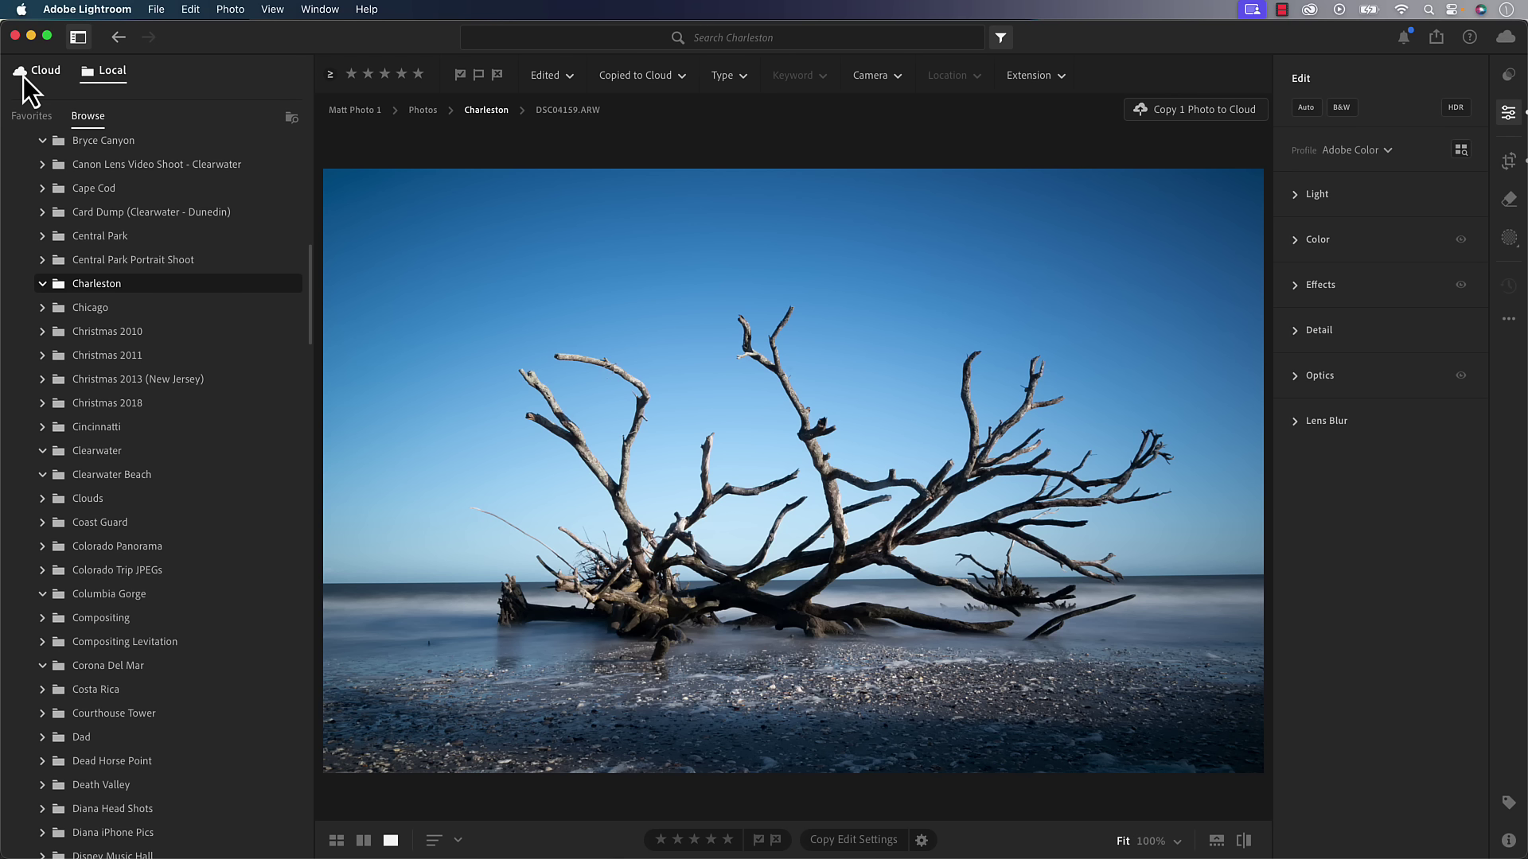
{"action": "left_click", "coordinate": [77, 38]}
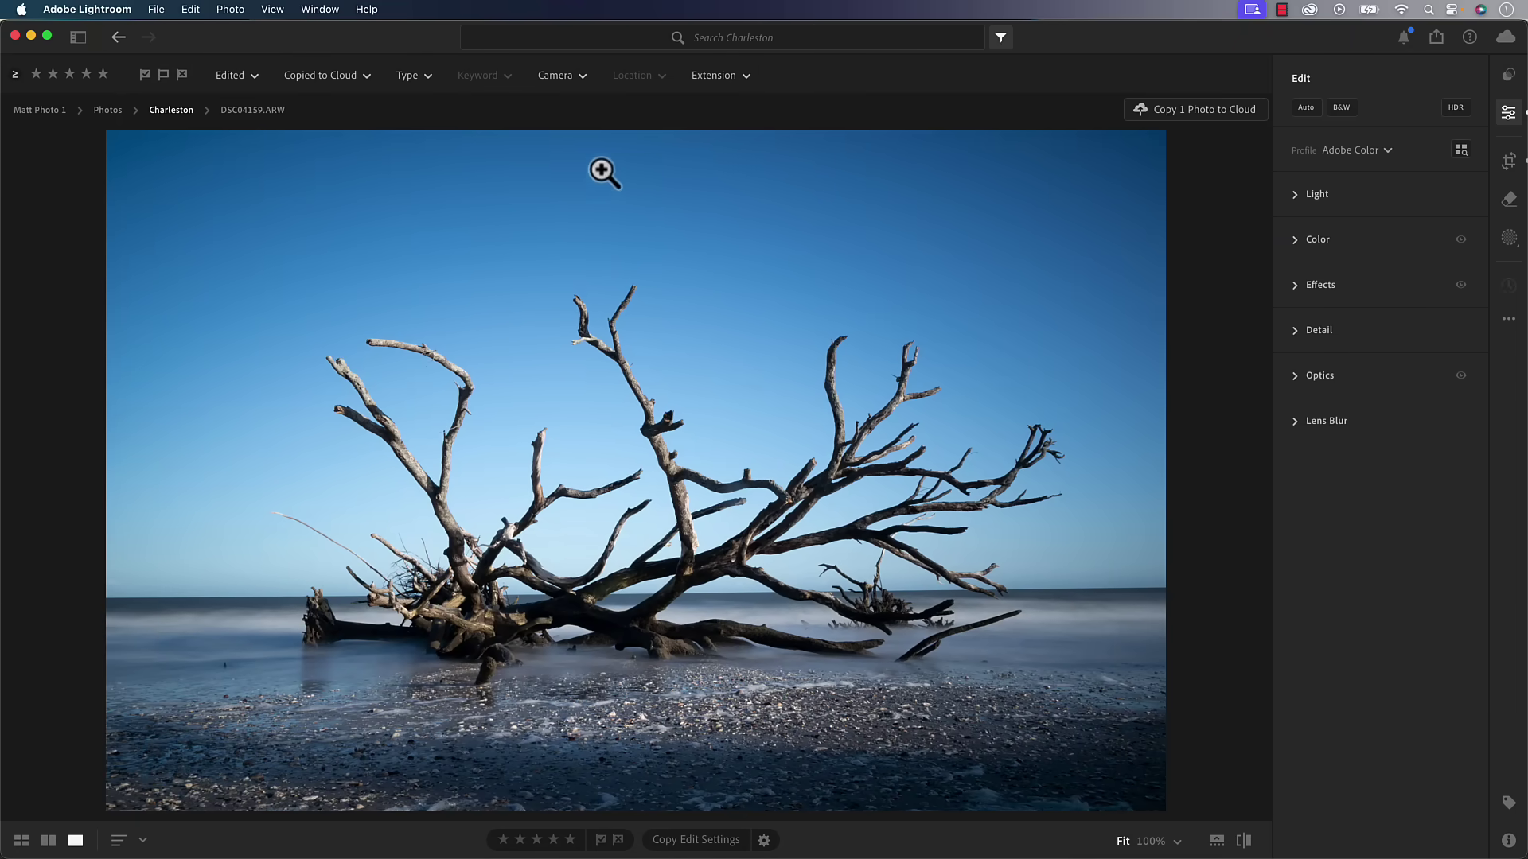
Send DSC04159 to Photoshop as a smart object and bring Photoshop to the front.
{"action": "left_click", "coordinate": [157, 9]}
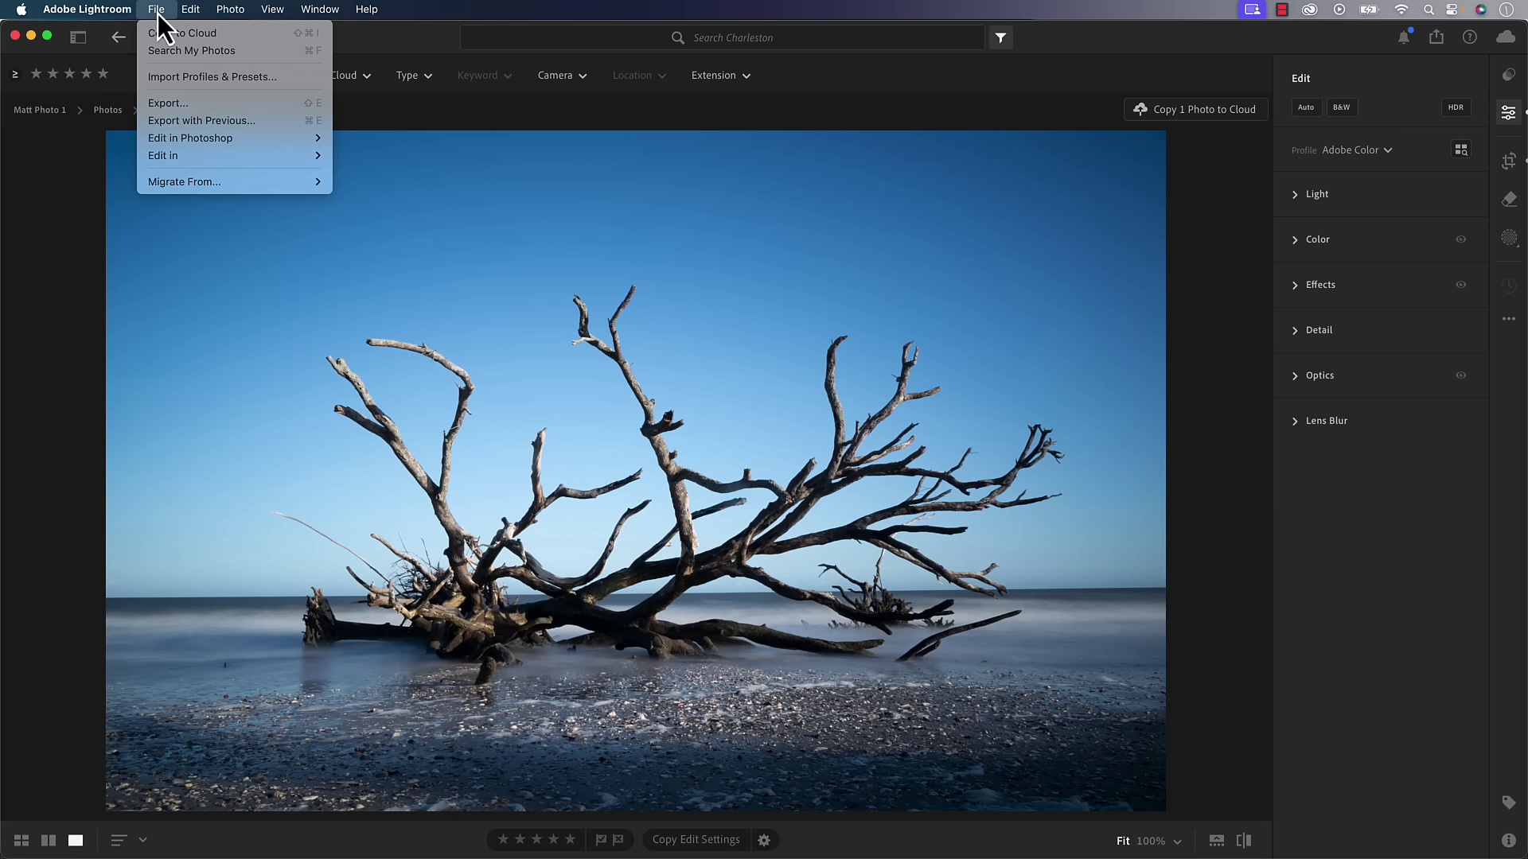
{"action": "mouse_move", "coordinate": [208, 145]}
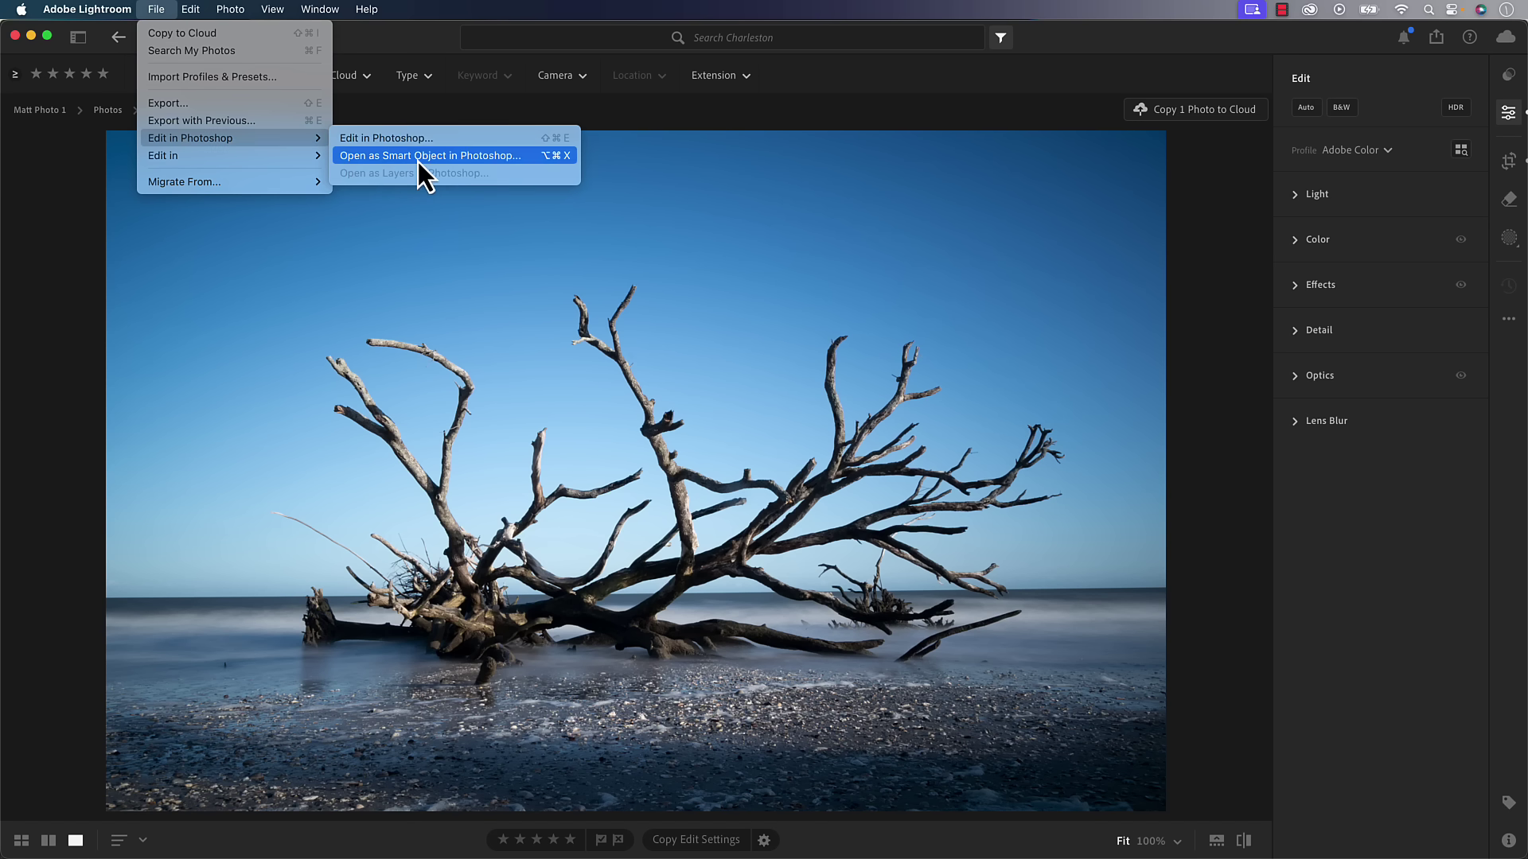
{"action": "left_click", "coordinate": [530, 155]}
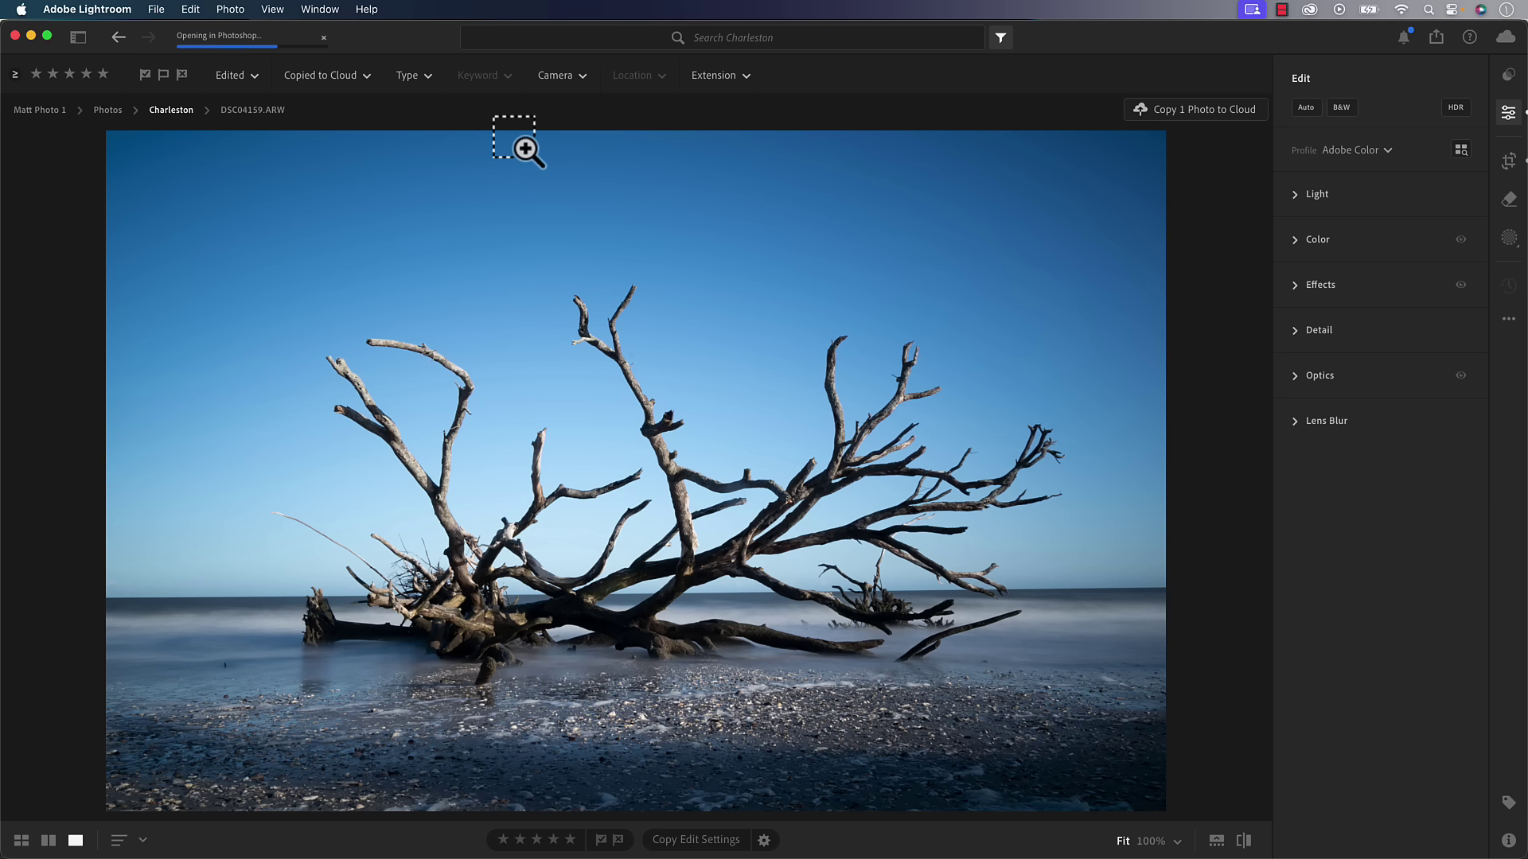
{"action": "key", "text": "super+Tab"}
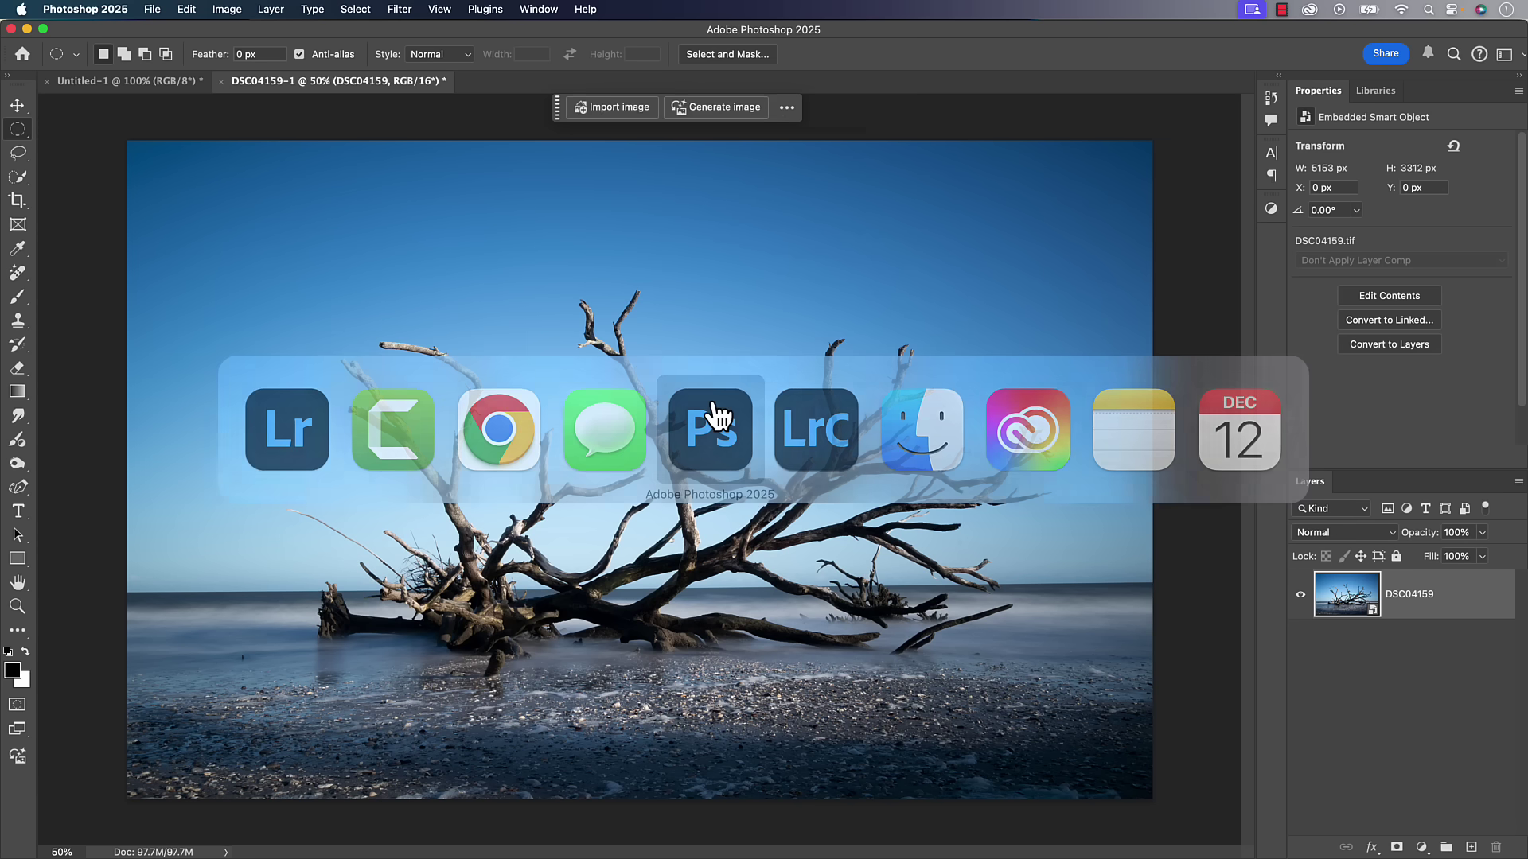
{"action": "left_click", "coordinate": [716, 416]}
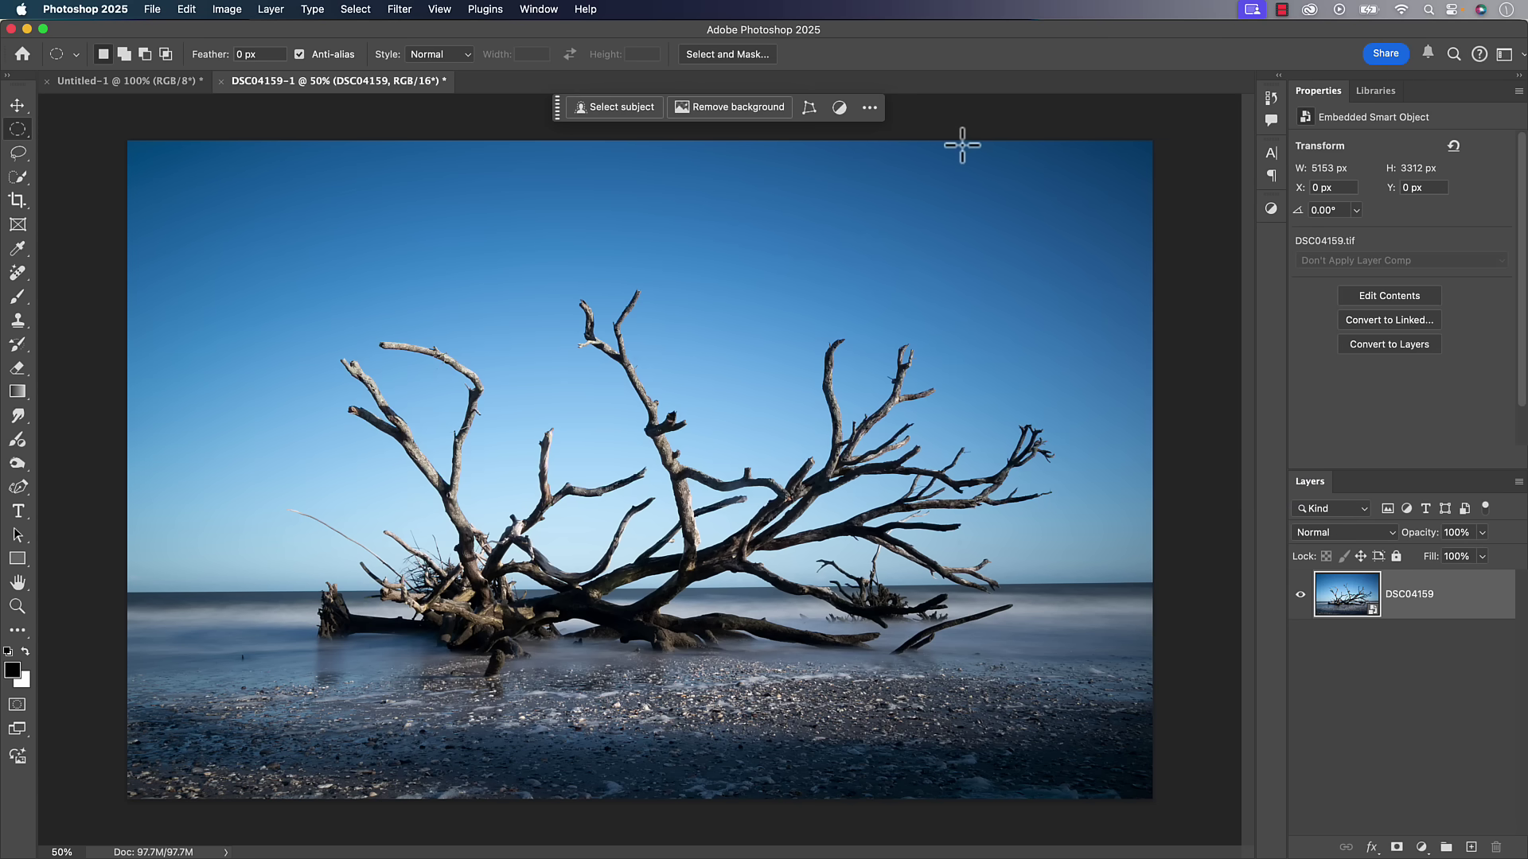
Apply Sky Replacement with a cloudy sky, brightness 23 and temperature 9.
{"action": "left_click", "coordinate": [400, 9]}
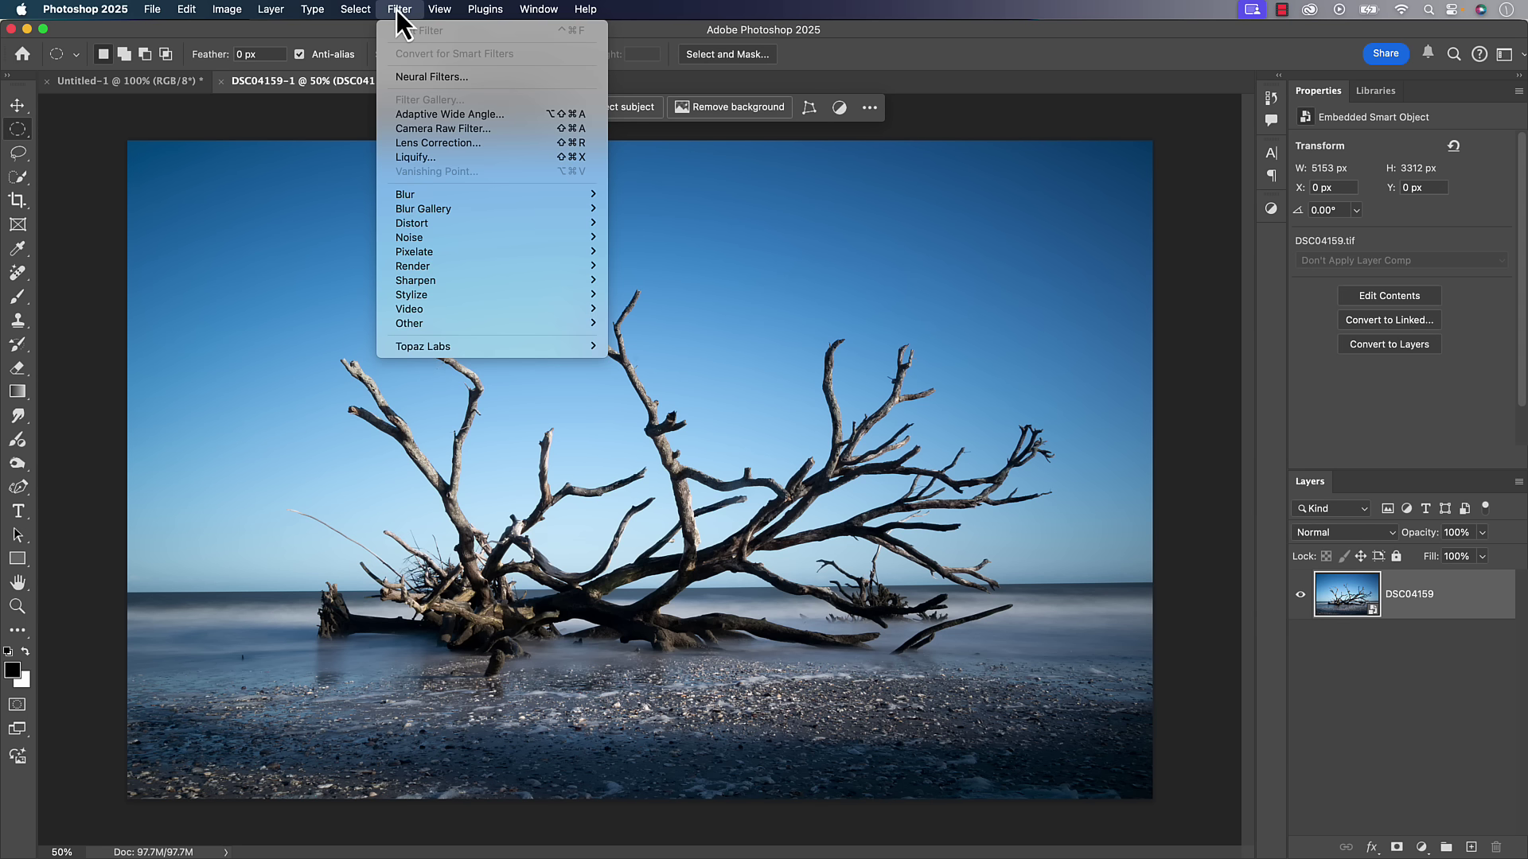
{"action": "left_click", "coordinate": [398, 10]}
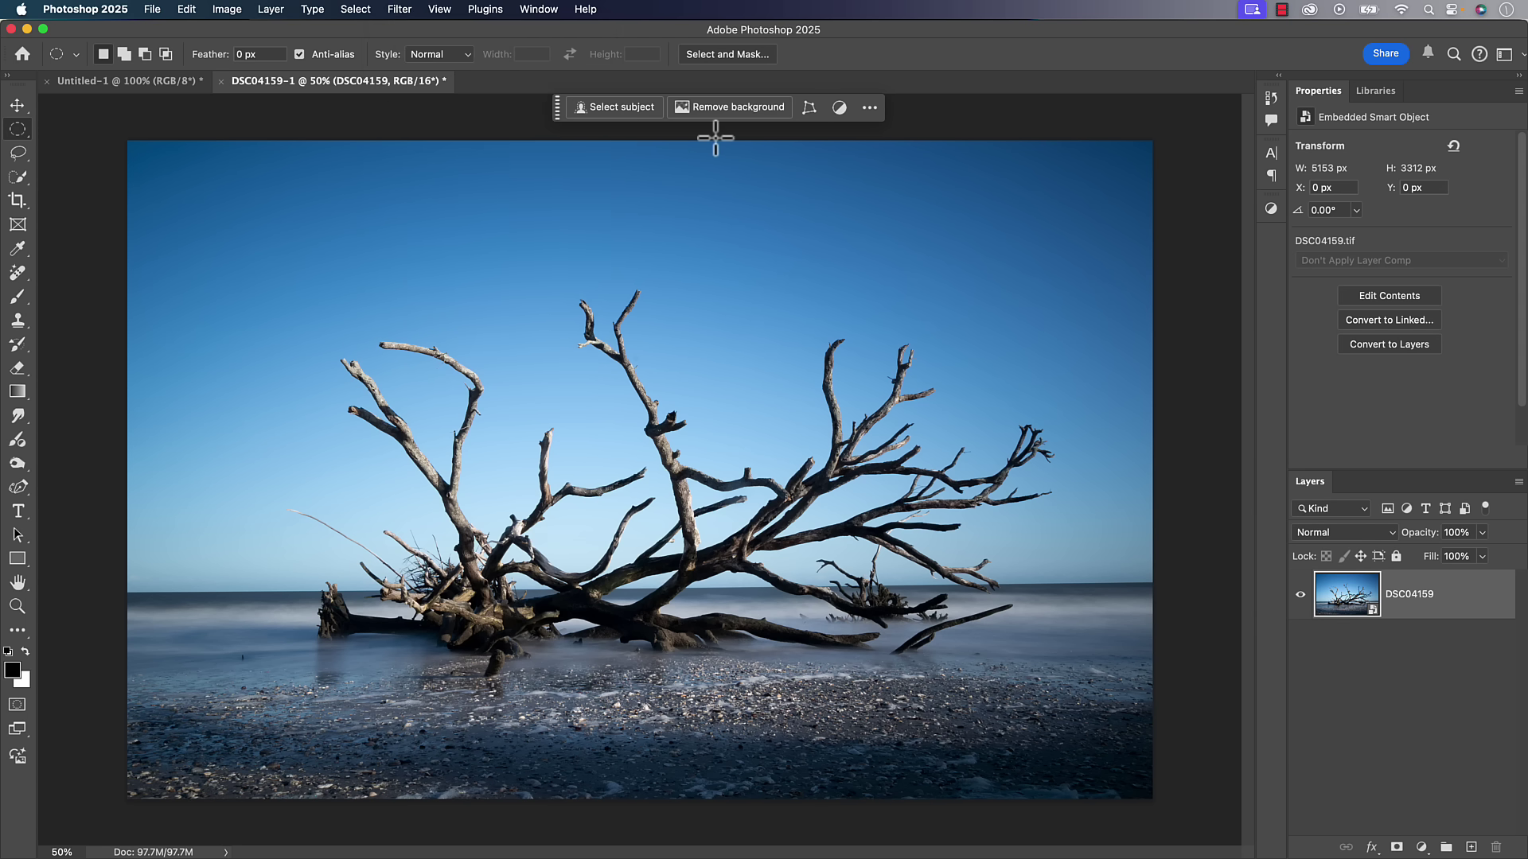
{"action": "left_click", "coordinate": [187, 11]}
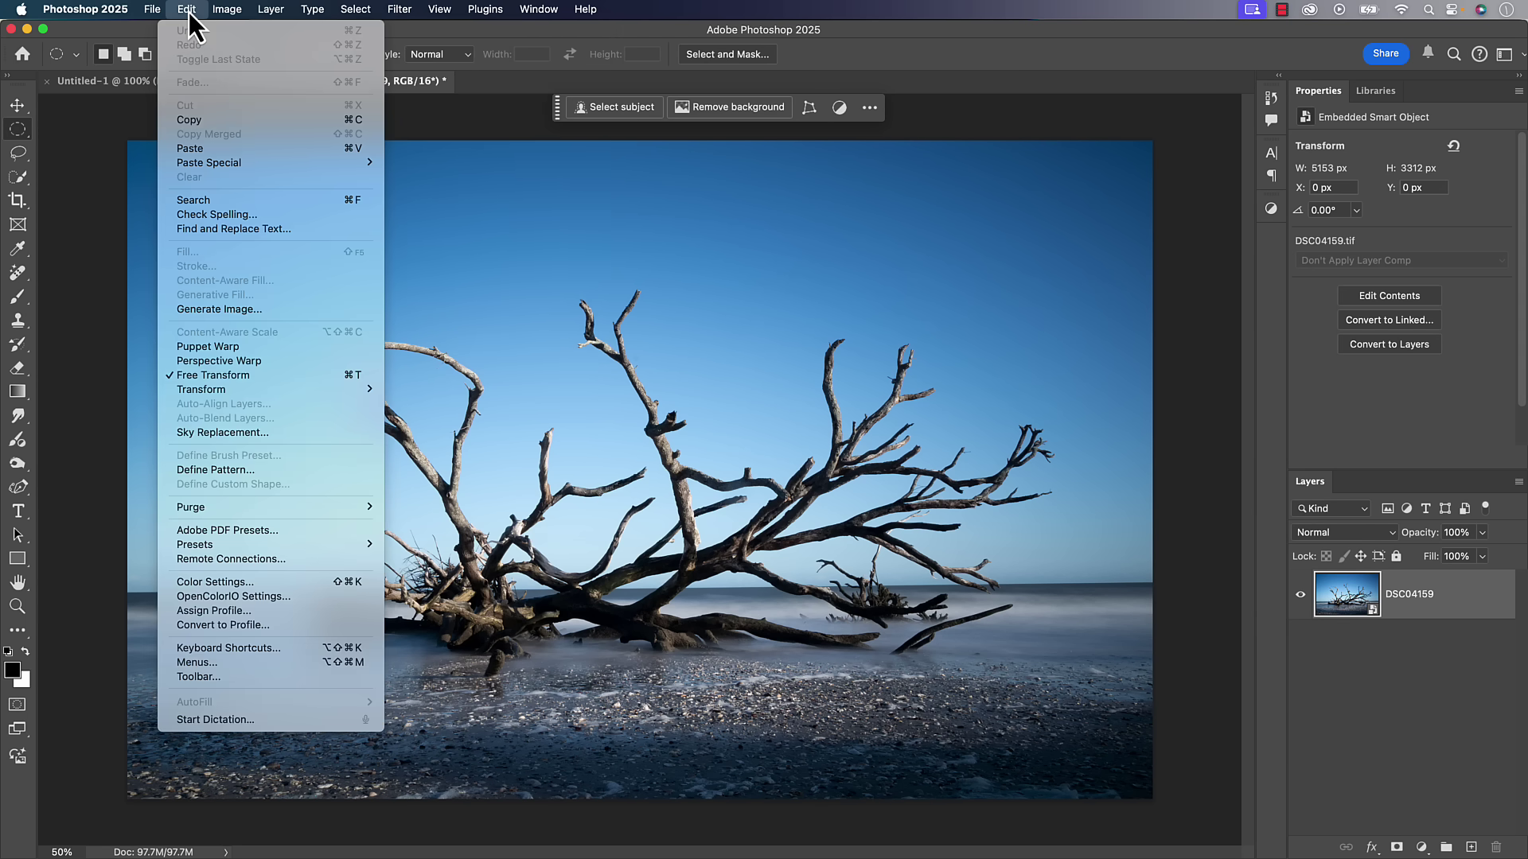
{"action": "left_click", "coordinate": [266, 431]}
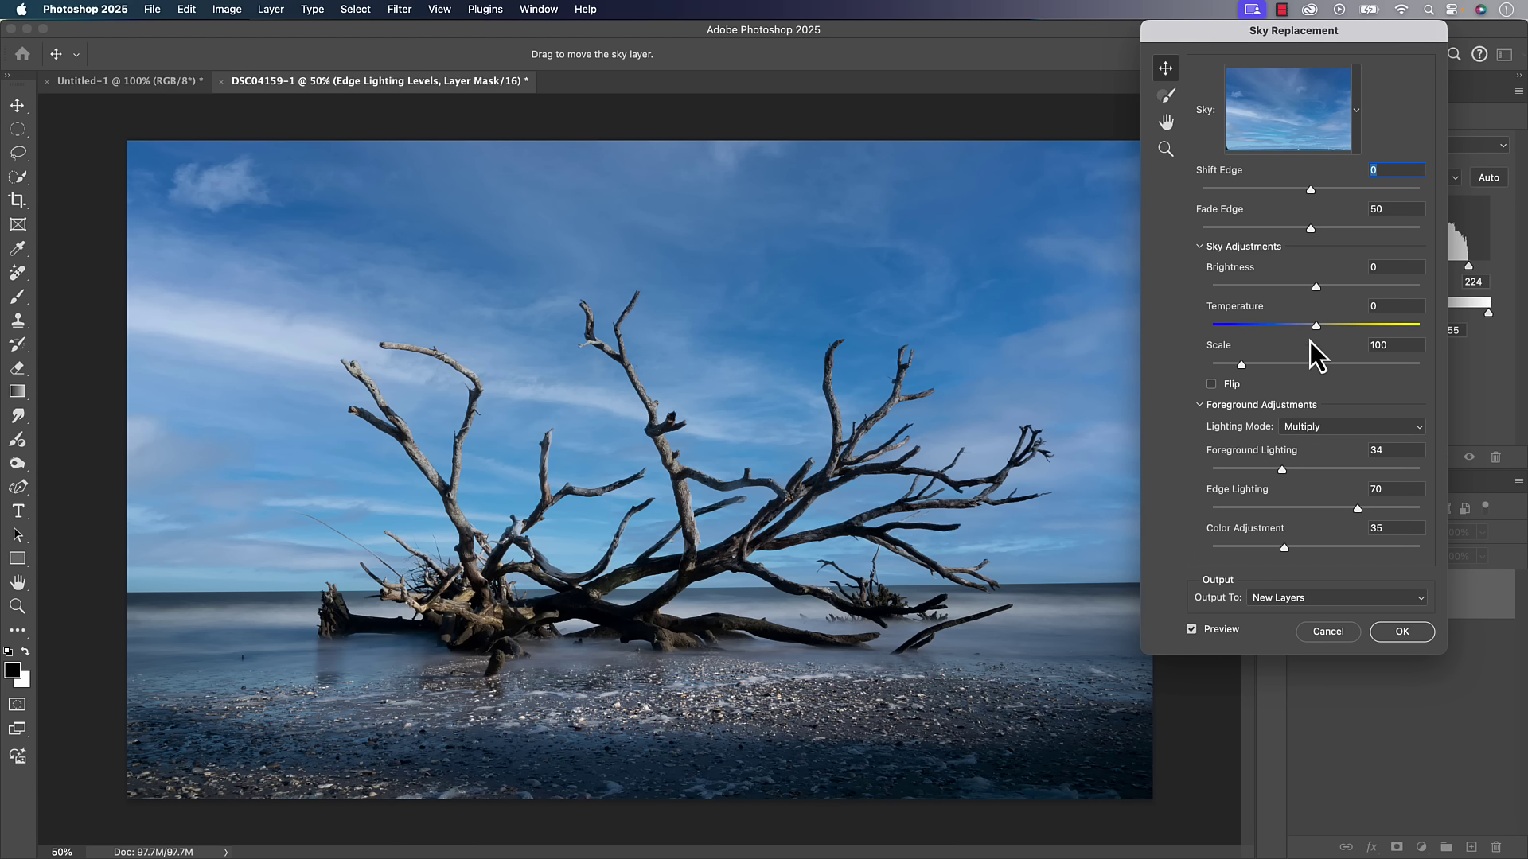
{"action": "left_click_drag", "start_coordinate": [1334, 290], "coordinate": [1340, 289]}
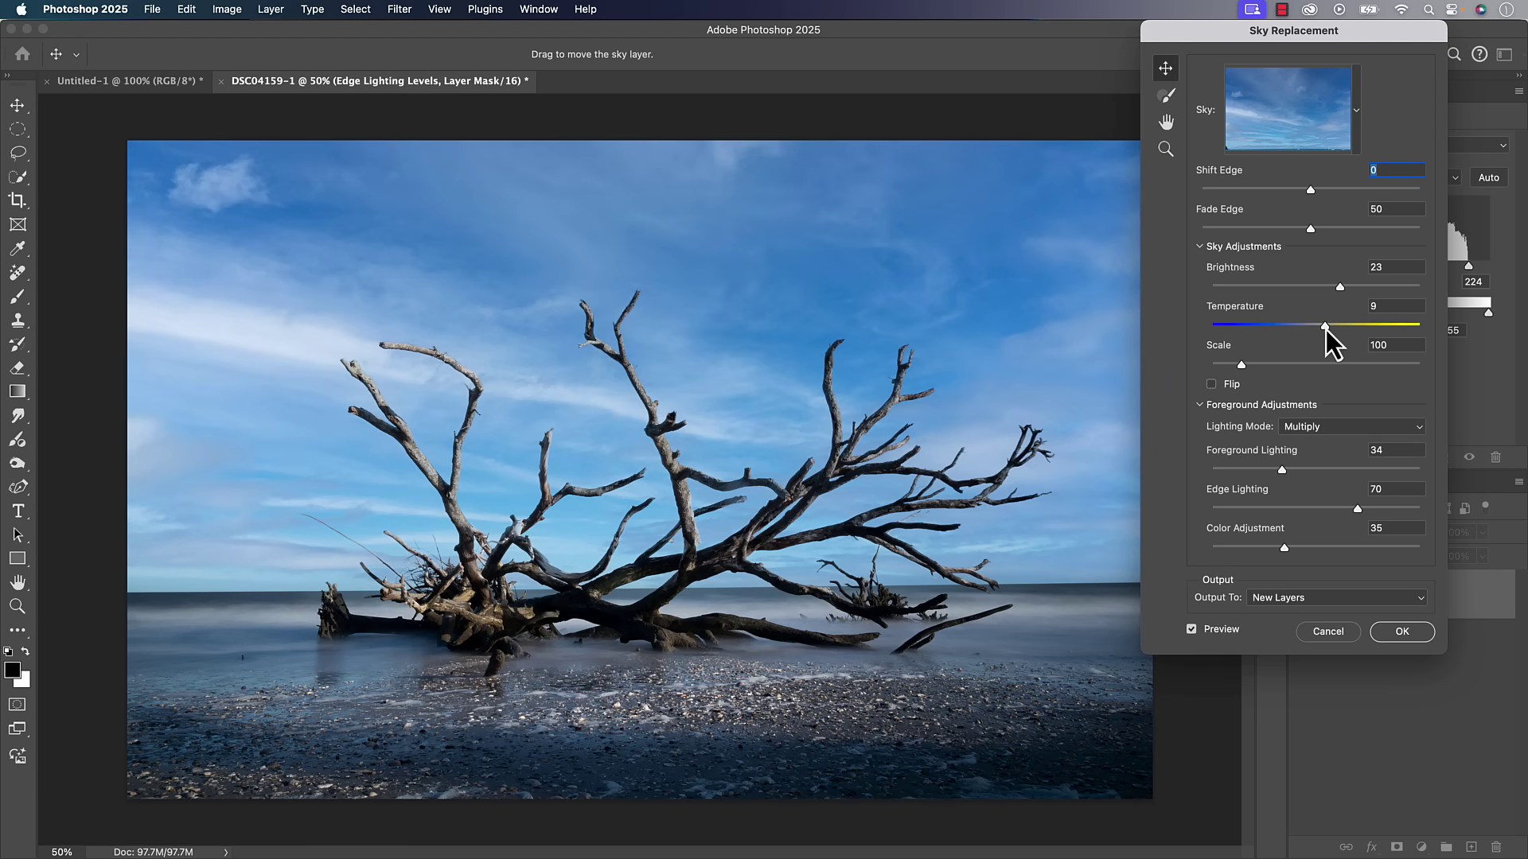
{"action": "left_click", "coordinate": [1404, 635]}
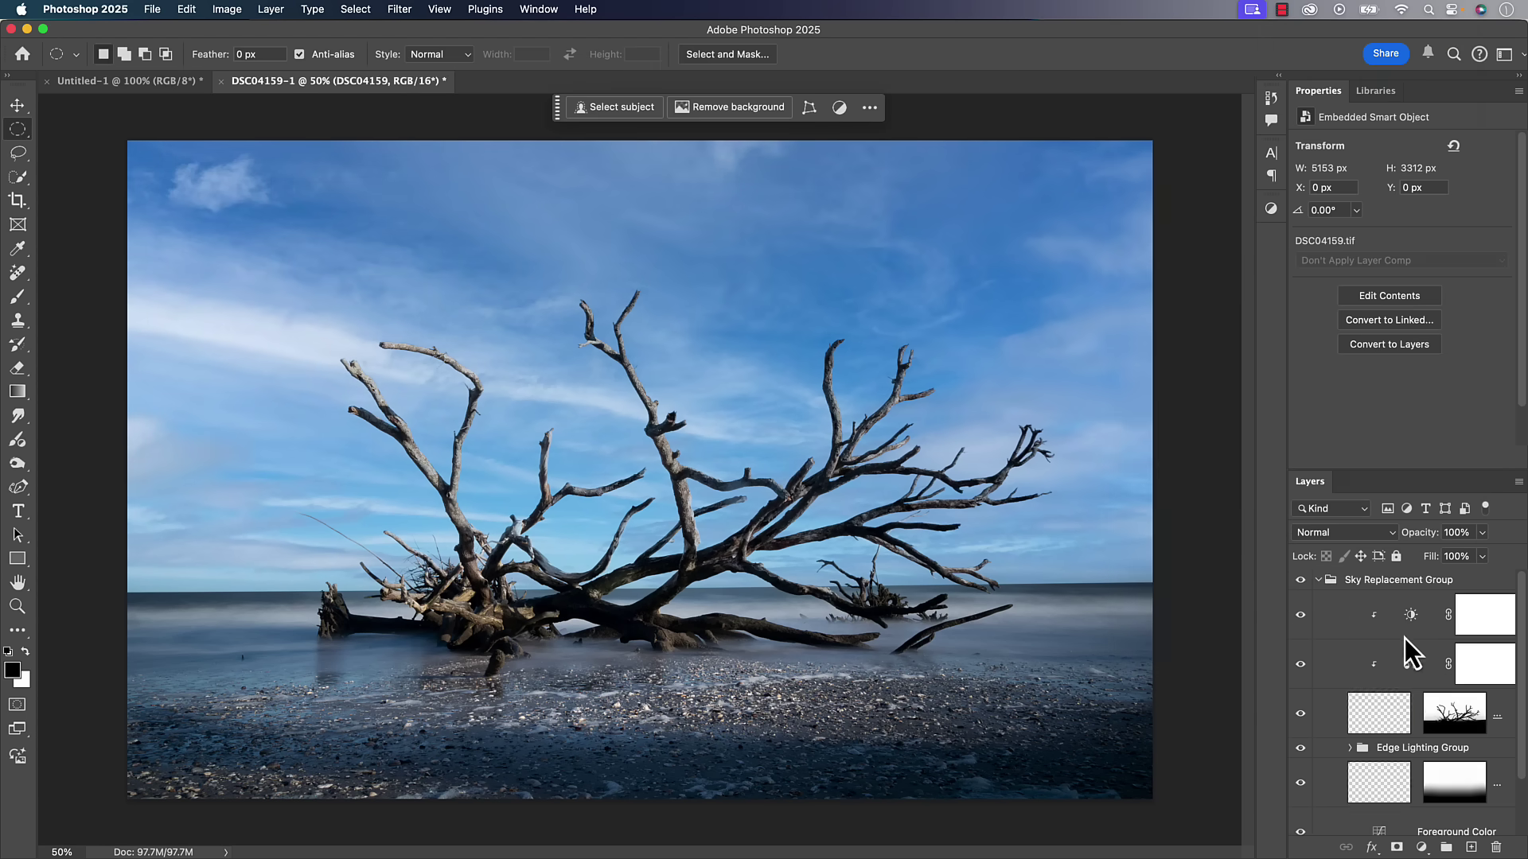
Collapse the Sky Replacement Group in the Layers panel.
{"action": "left_click", "coordinate": [1319, 580]}
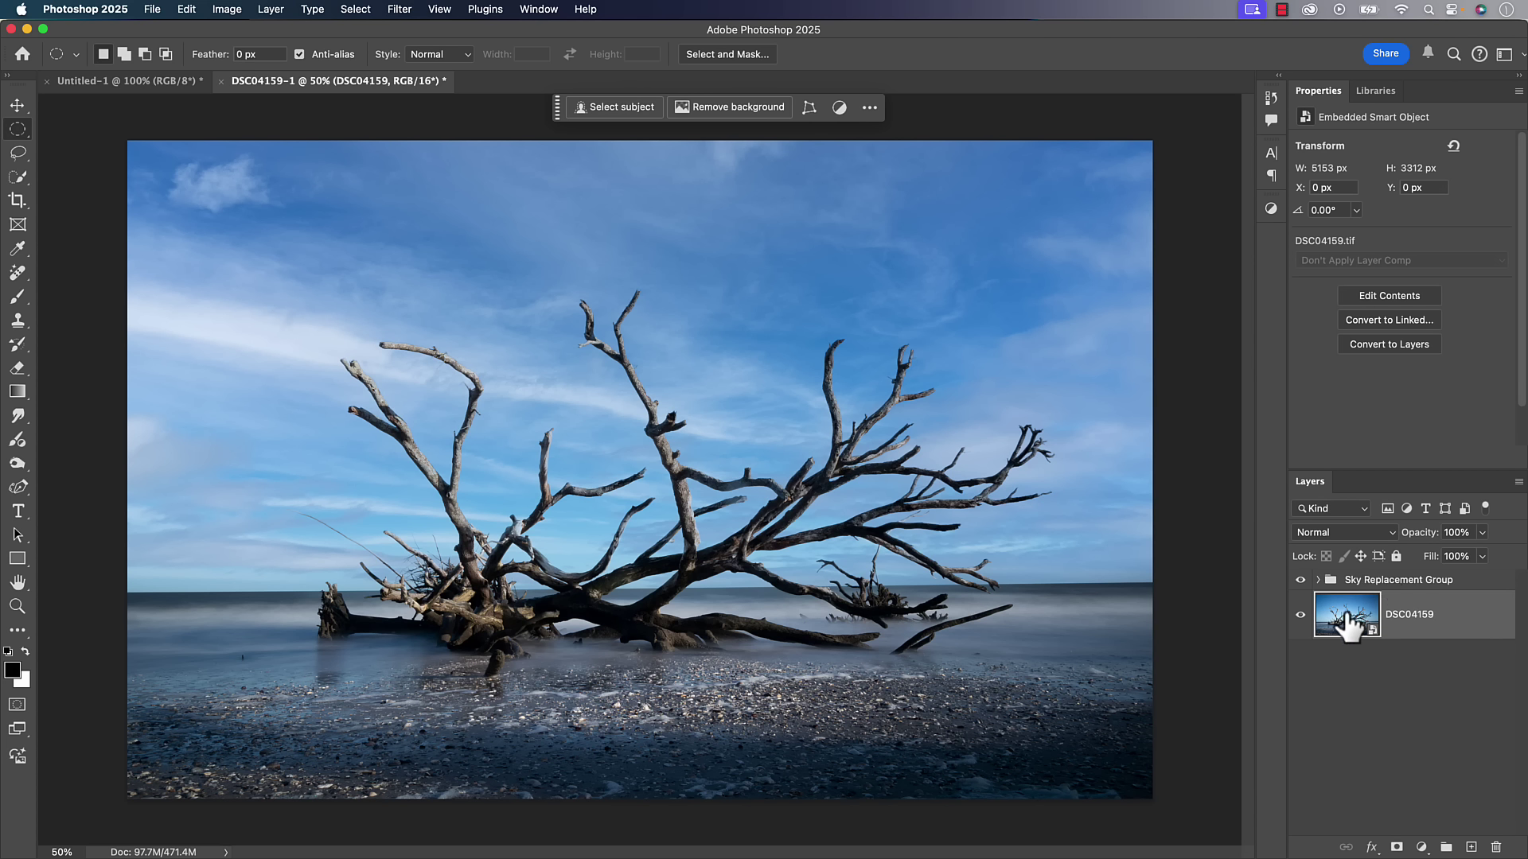
{"action": "left_click", "coordinate": [400, 10]}
{"action": "mouse_move", "coordinate": [431, 237]}
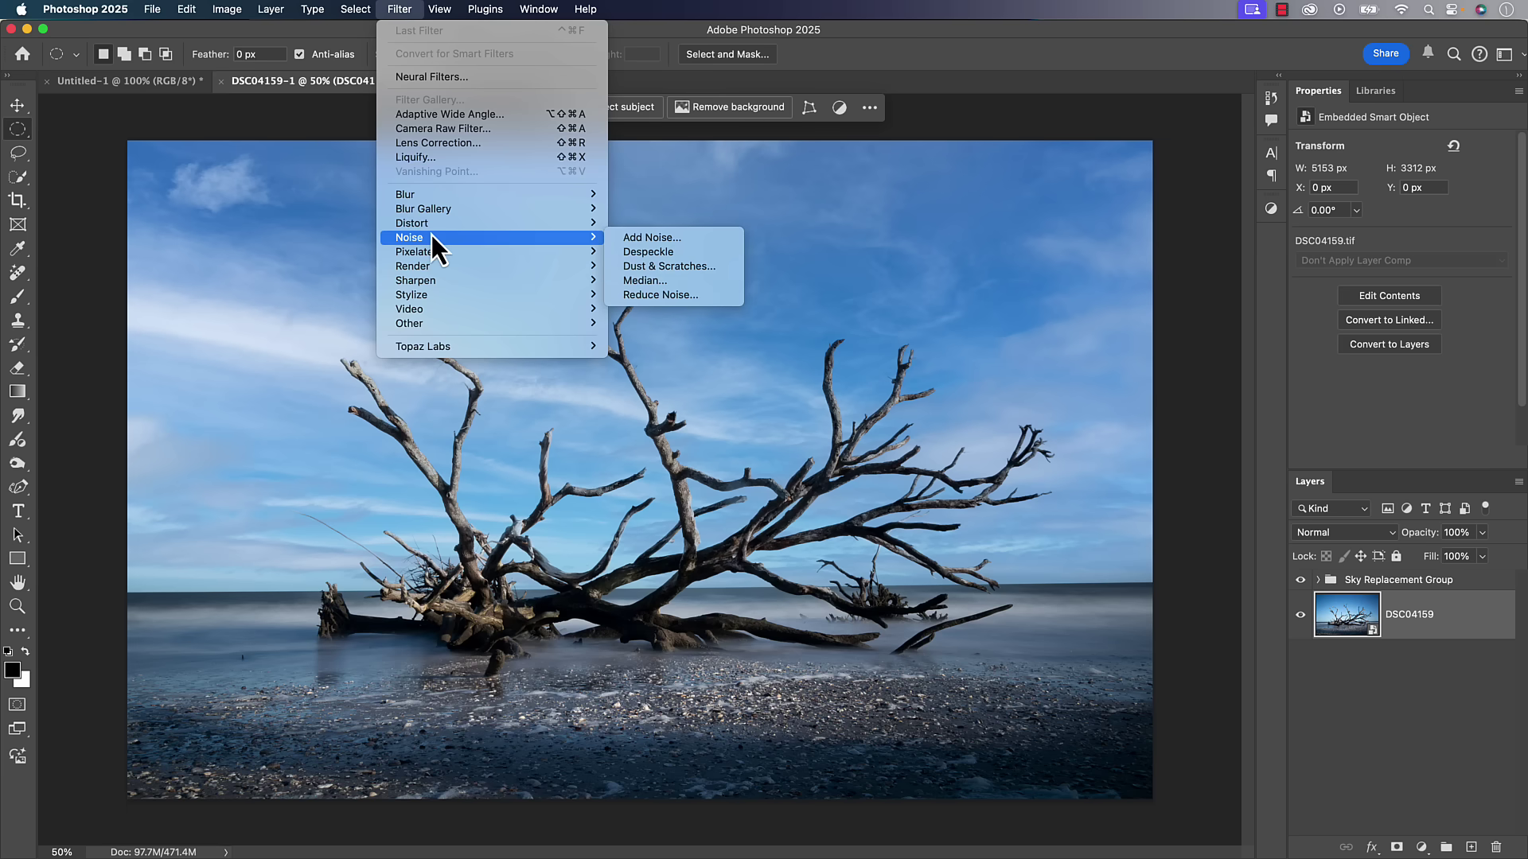
{"action": "left_click", "coordinate": [1471, 778]}
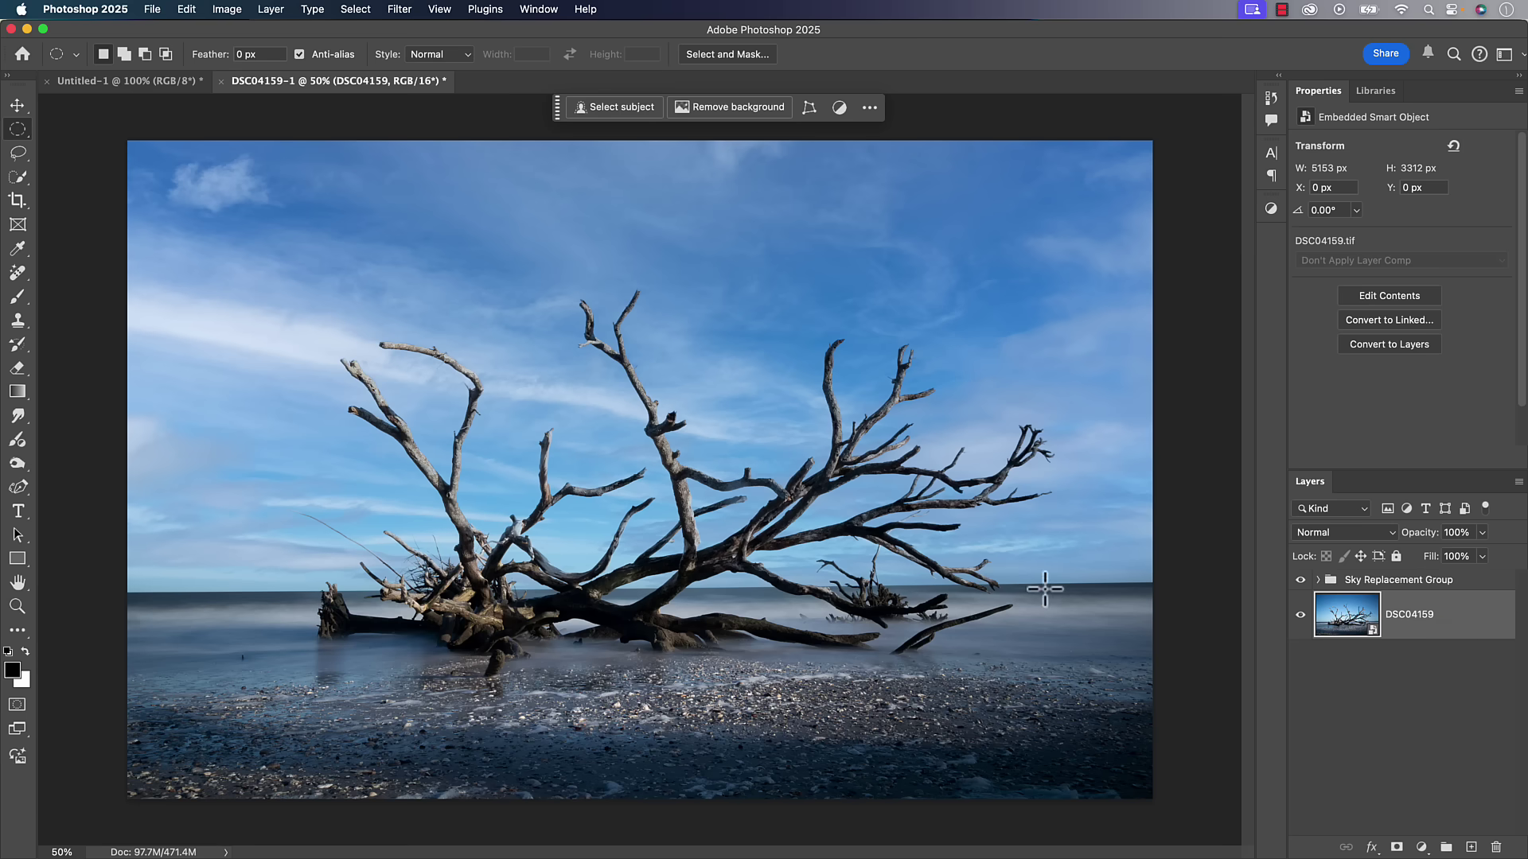
Toggle the DSC04159 layer's visibility off and on twice to compare the new sky.
{"action": "left_click", "coordinate": [1299, 616]}
{"action": "left_click", "coordinate": [1299, 615]}
{"action": "left_click", "coordinate": [1300, 614]}
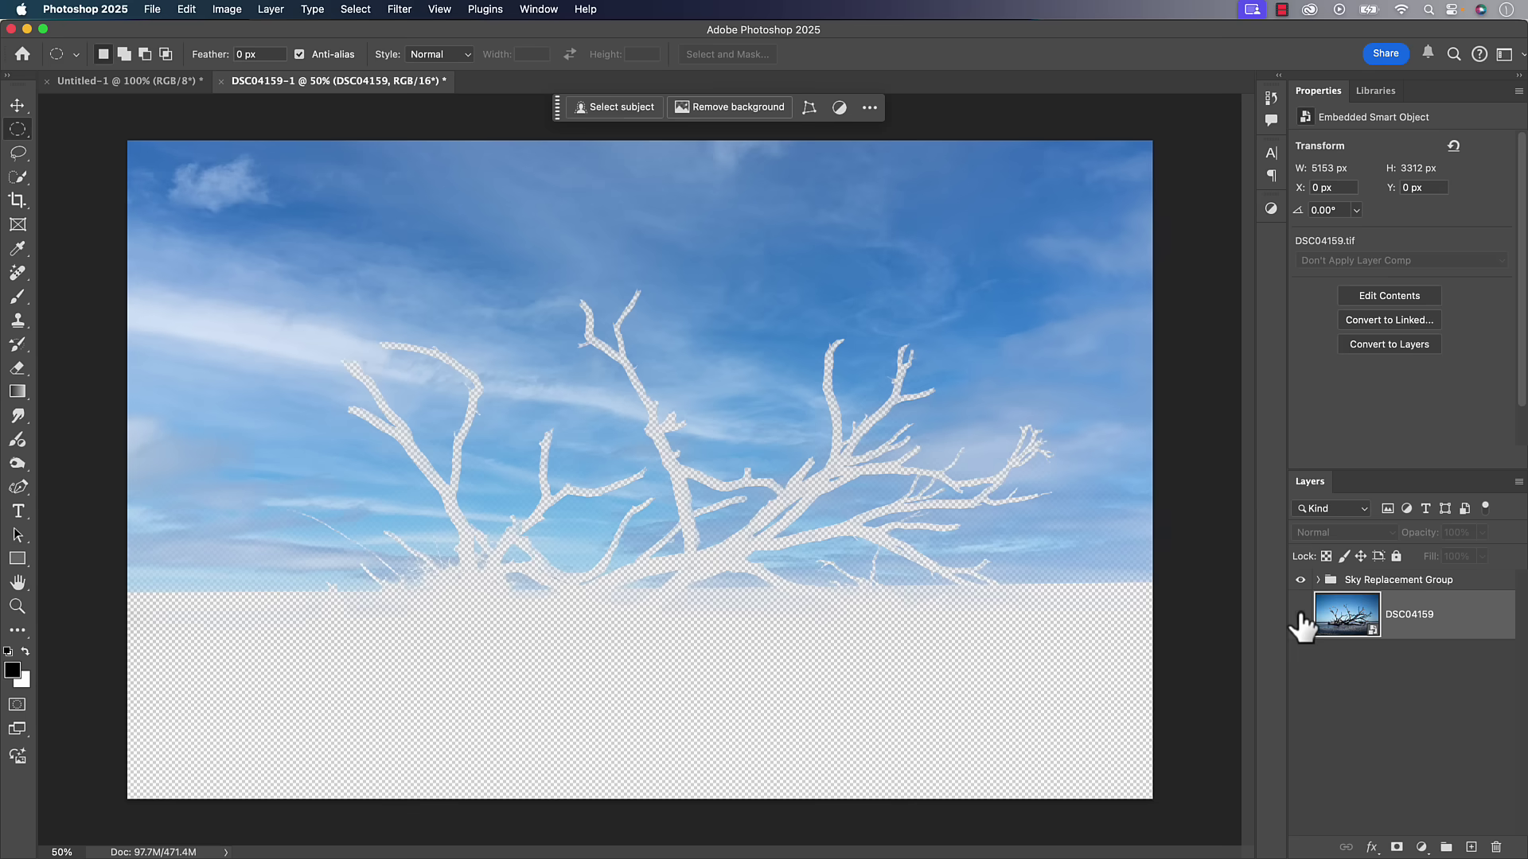
{"action": "left_click", "coordinate": [1301, 615]}
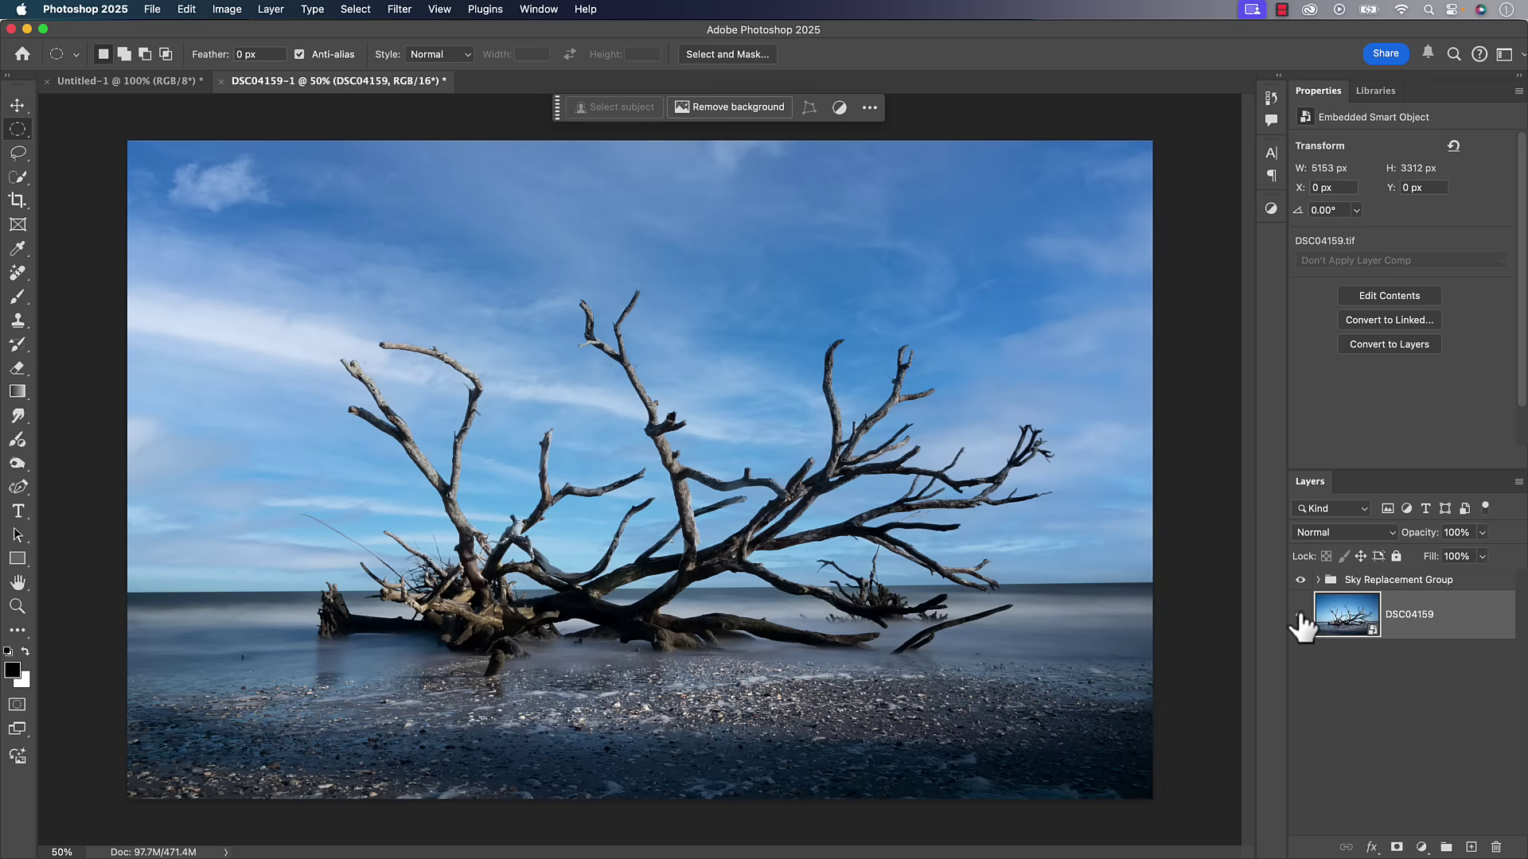
Warm the DSC04159 smart object in Camera Raw to Temperature +8.
{"action": "double_click", "coordinate": [1350, 615]}
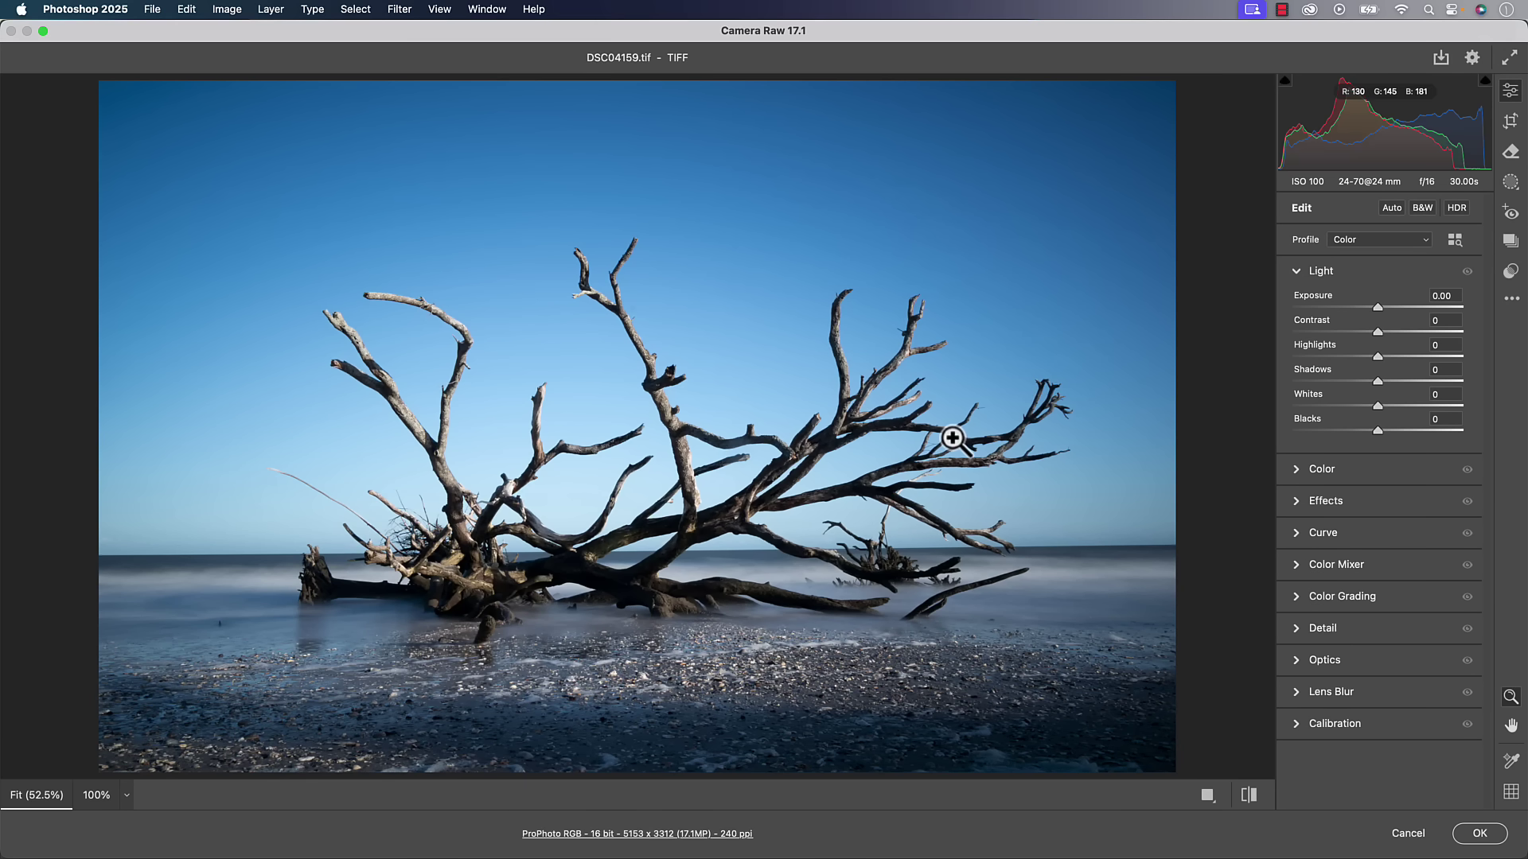
{"action": "left_click", "coordinate": [1297, 274]}
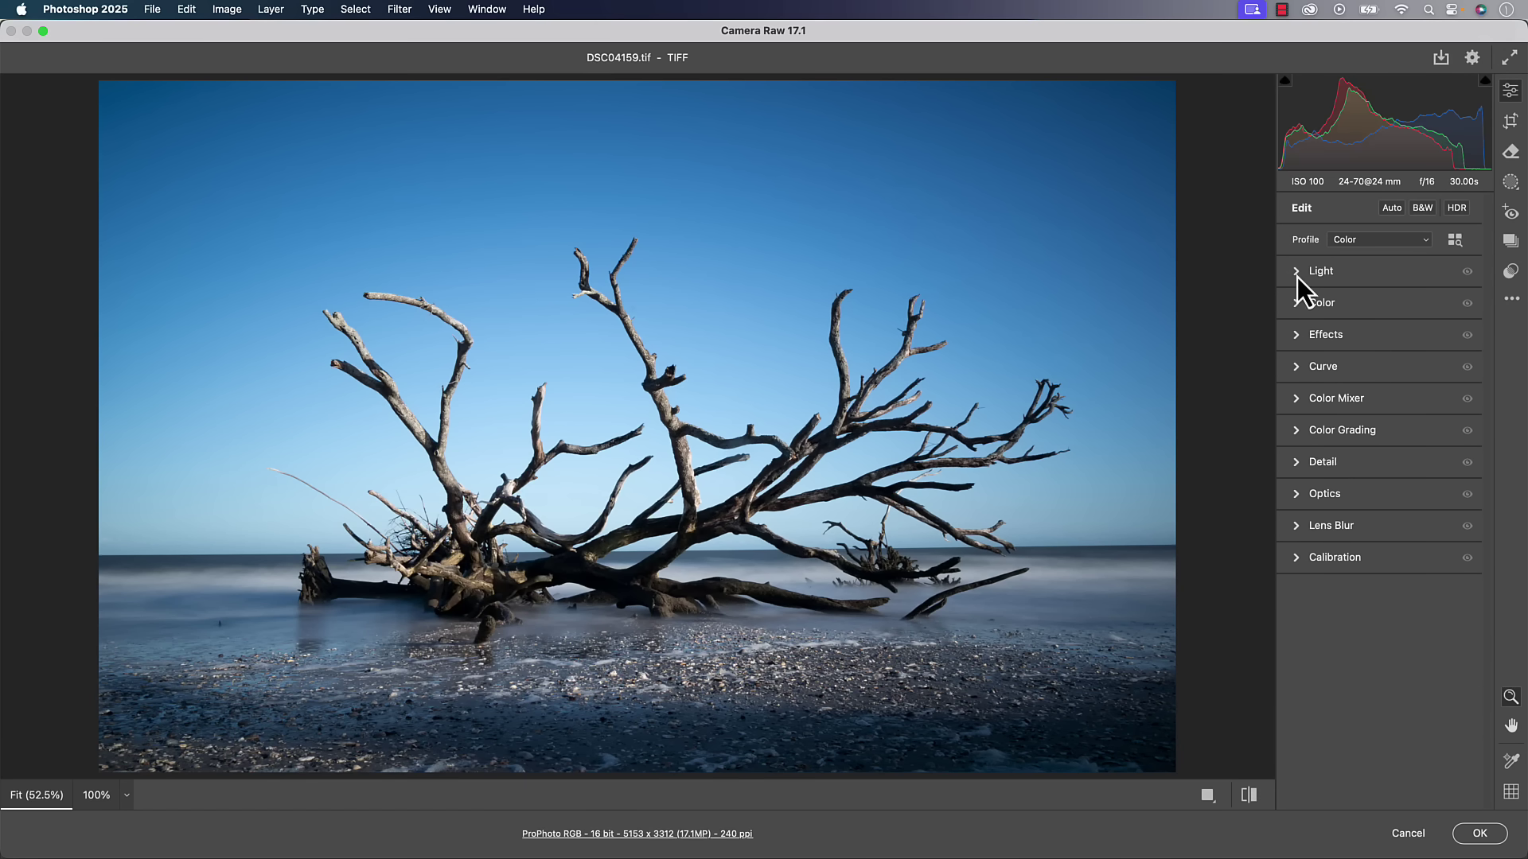
{"action": "left_click", "coordinate": [1297, 304]}
{"action": "left_click_drag", "start_coordinate": [1387, 369], "coordinate": [1386, 370]}
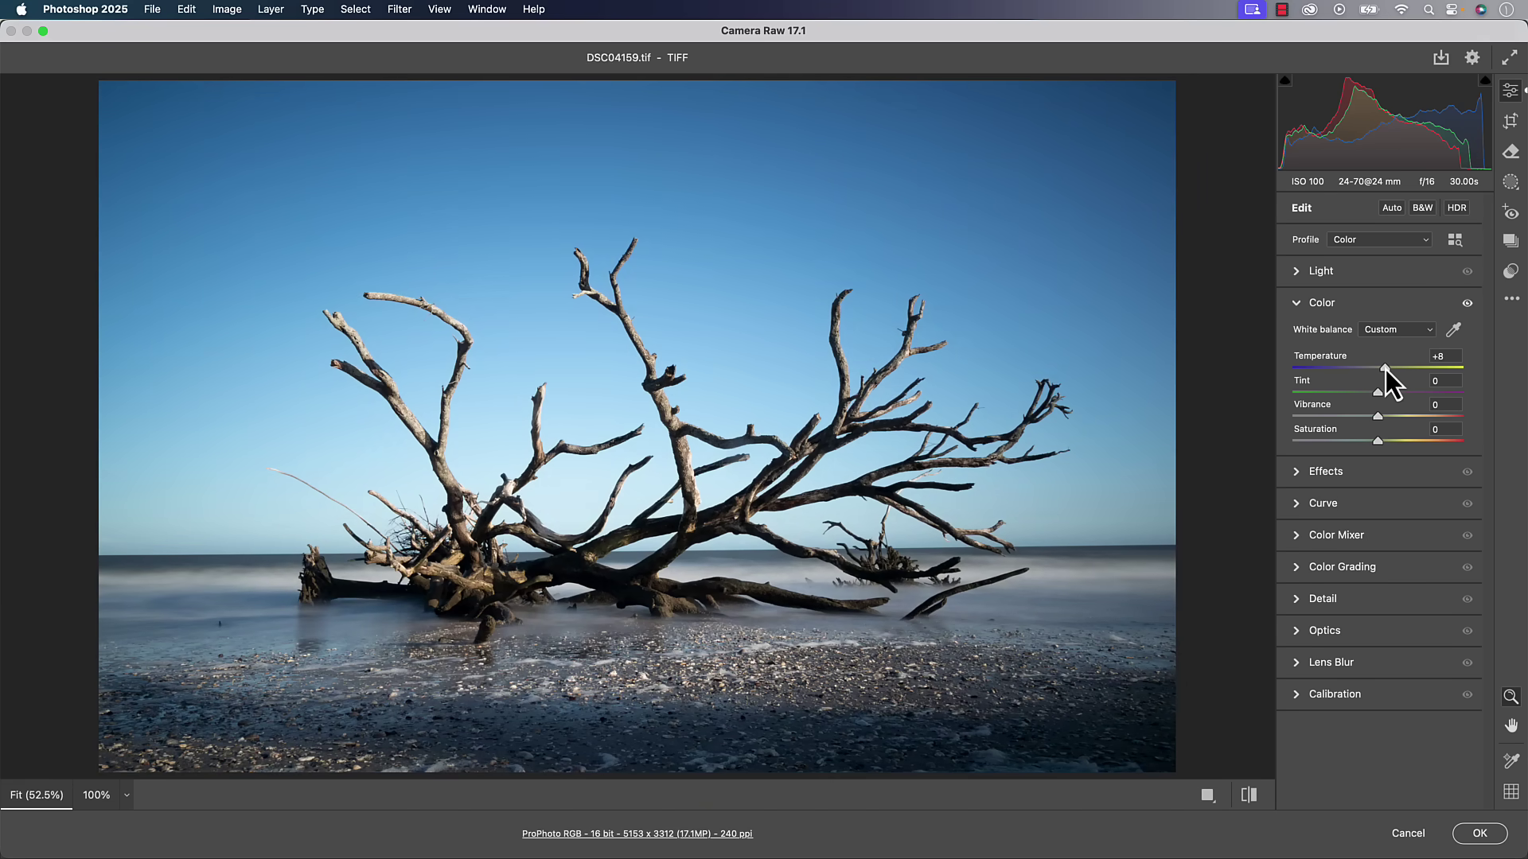
{"action": "left_click", "coordinate": [1479, 834]}
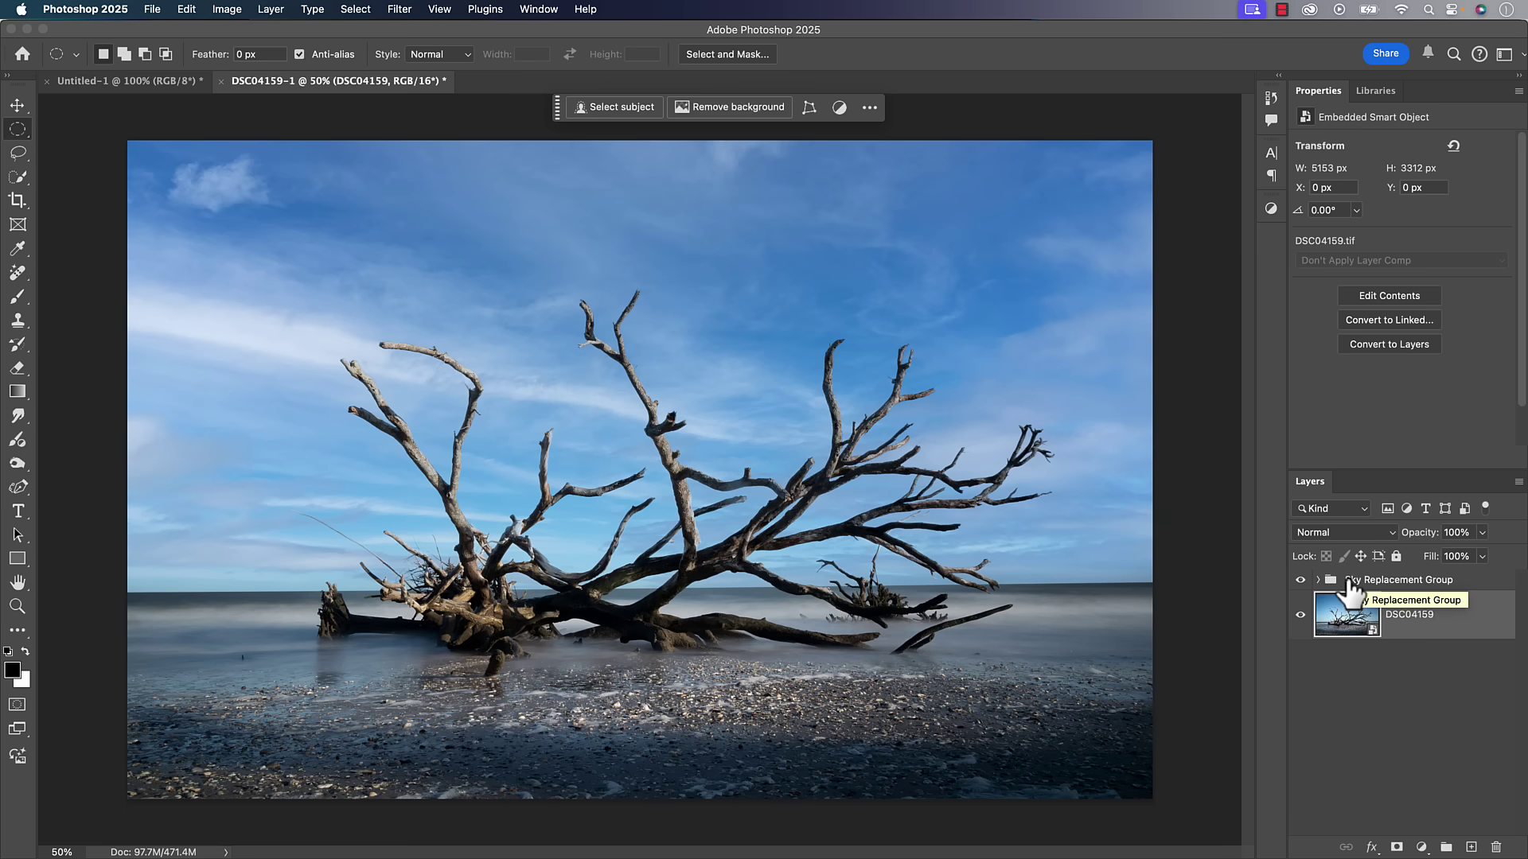
Select the Sky Replacement Group, then reopen and close Camera Raw without changes.
{"action": "left_click", "coordinate": [1350, 589]}
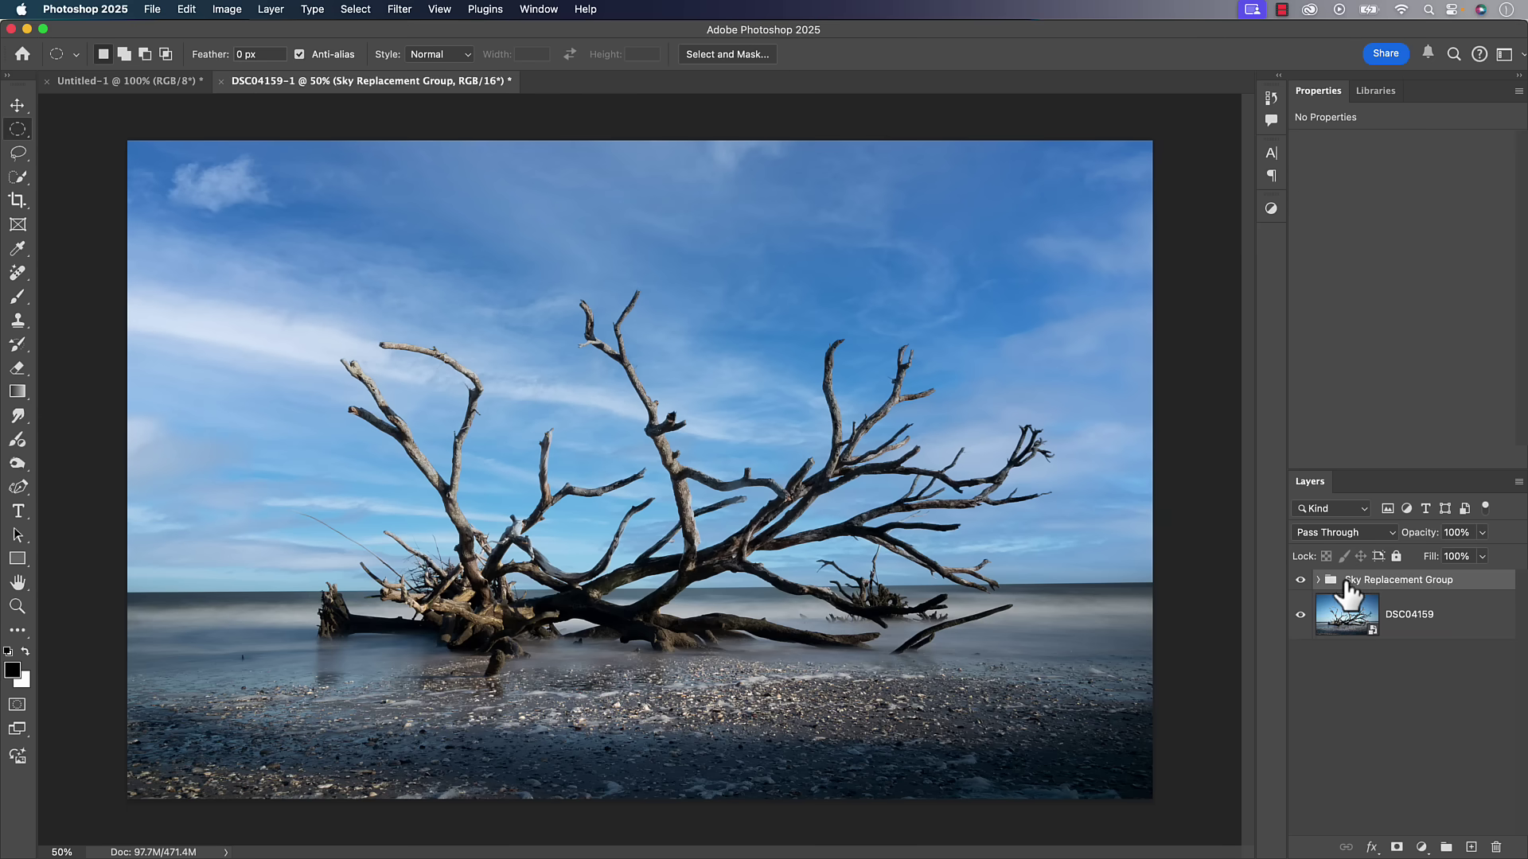
{"action": "double_click", "coordinate": [1337, 615]}
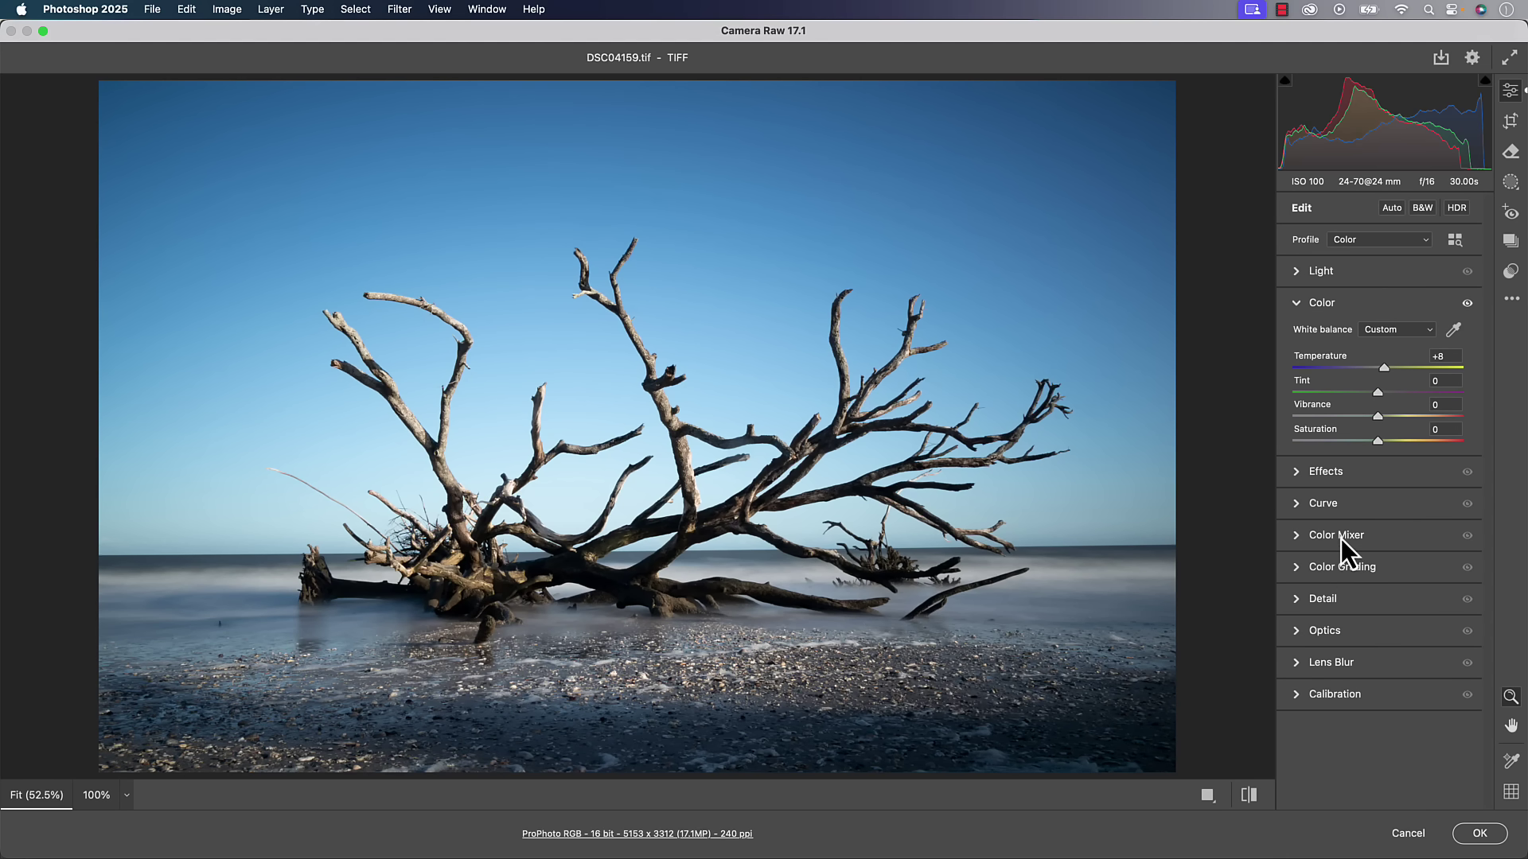
{"action": "left_click", "coordinate": [1409, 836]}
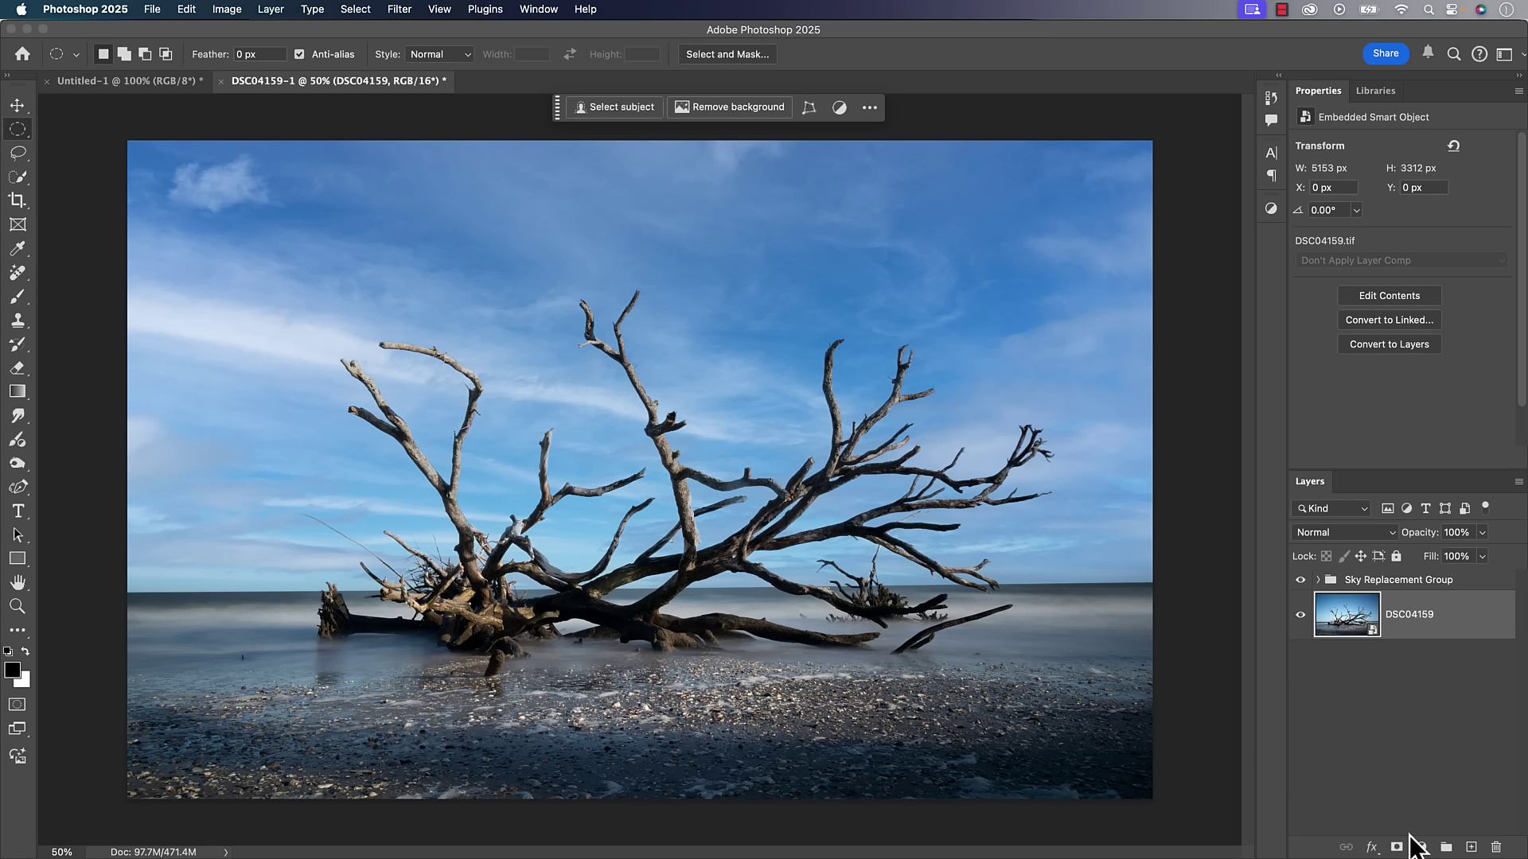
Convert the grouped Sky layer to a smart object and briefly inspect its Sky.psb contents.
{"action": "left_click", "coordinate": [1318, 580]}
{"action": "left_click", "coordinate": [1375, 706]}
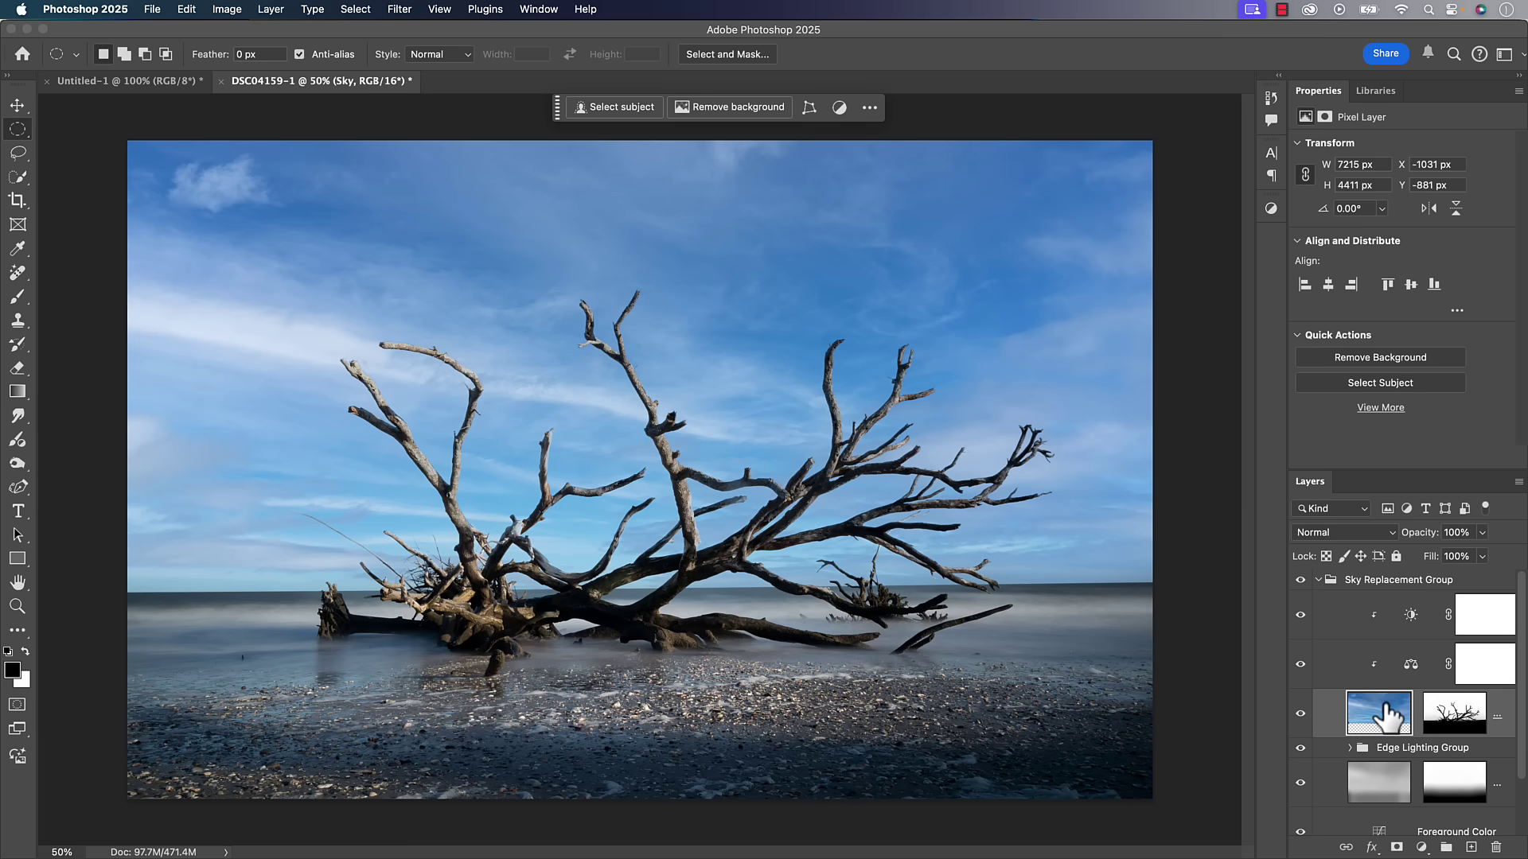
{"action": "scroll", "coordinate": [1375, 706], "scroll_direction": "down", "scroll_amount": 2}
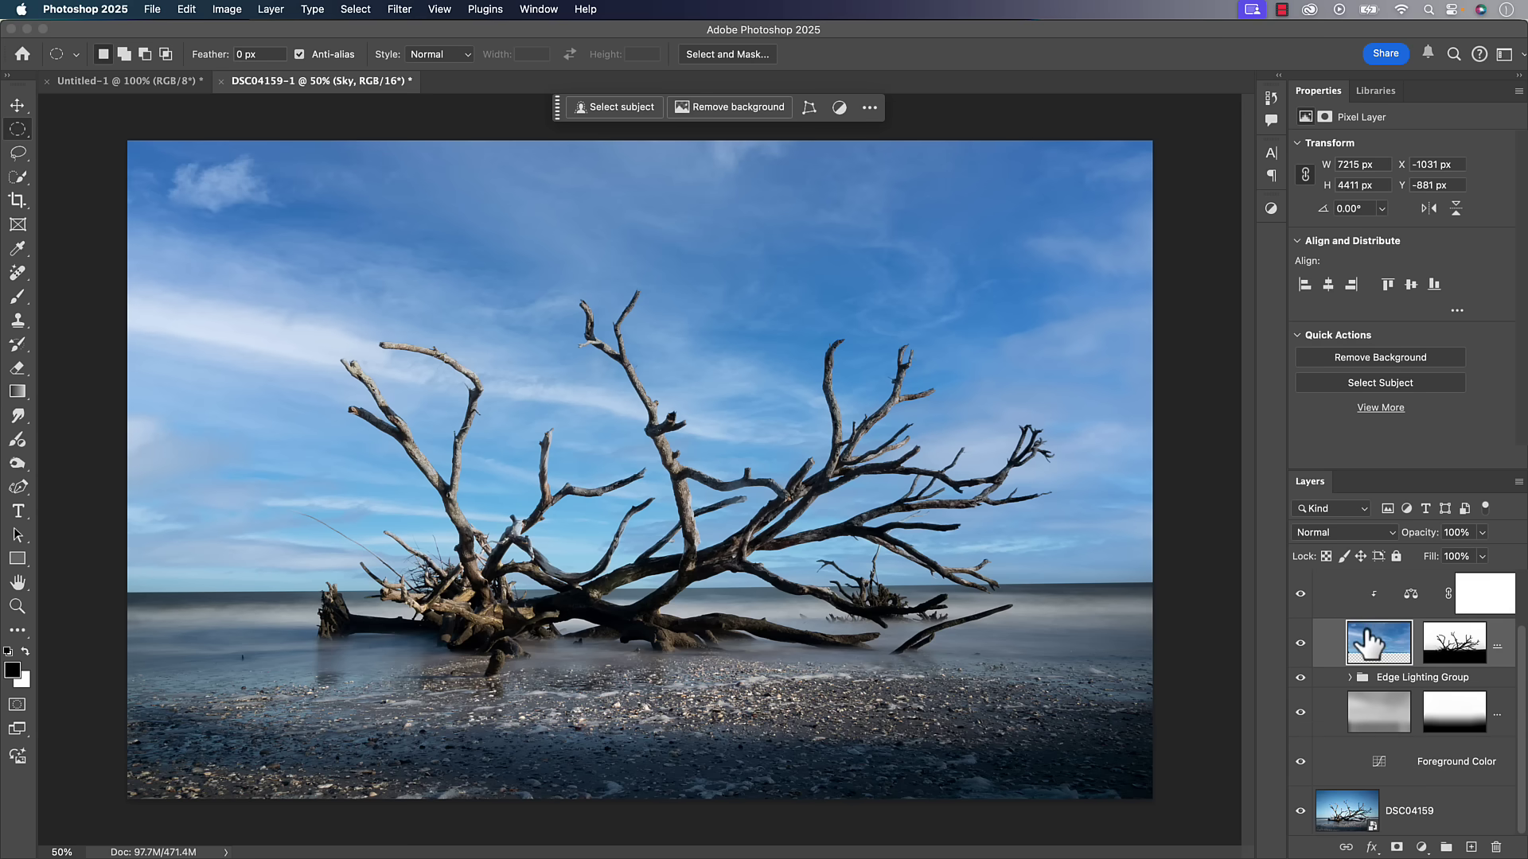
{"action": "left_click", "coordinate": [271, 9]}
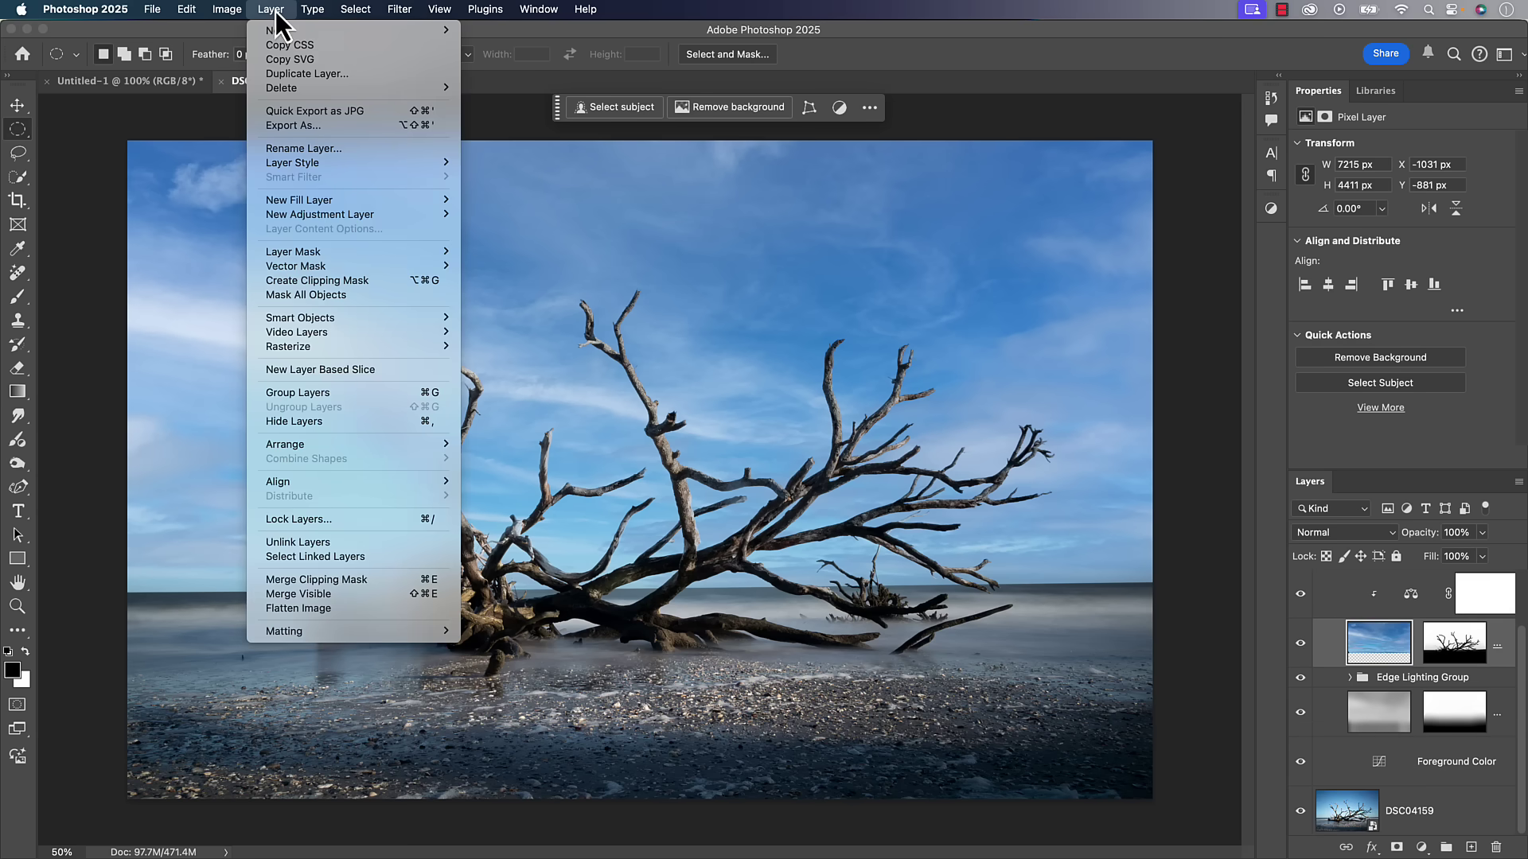
{"action": "mouse_move", "coordinate": [310, 215]}
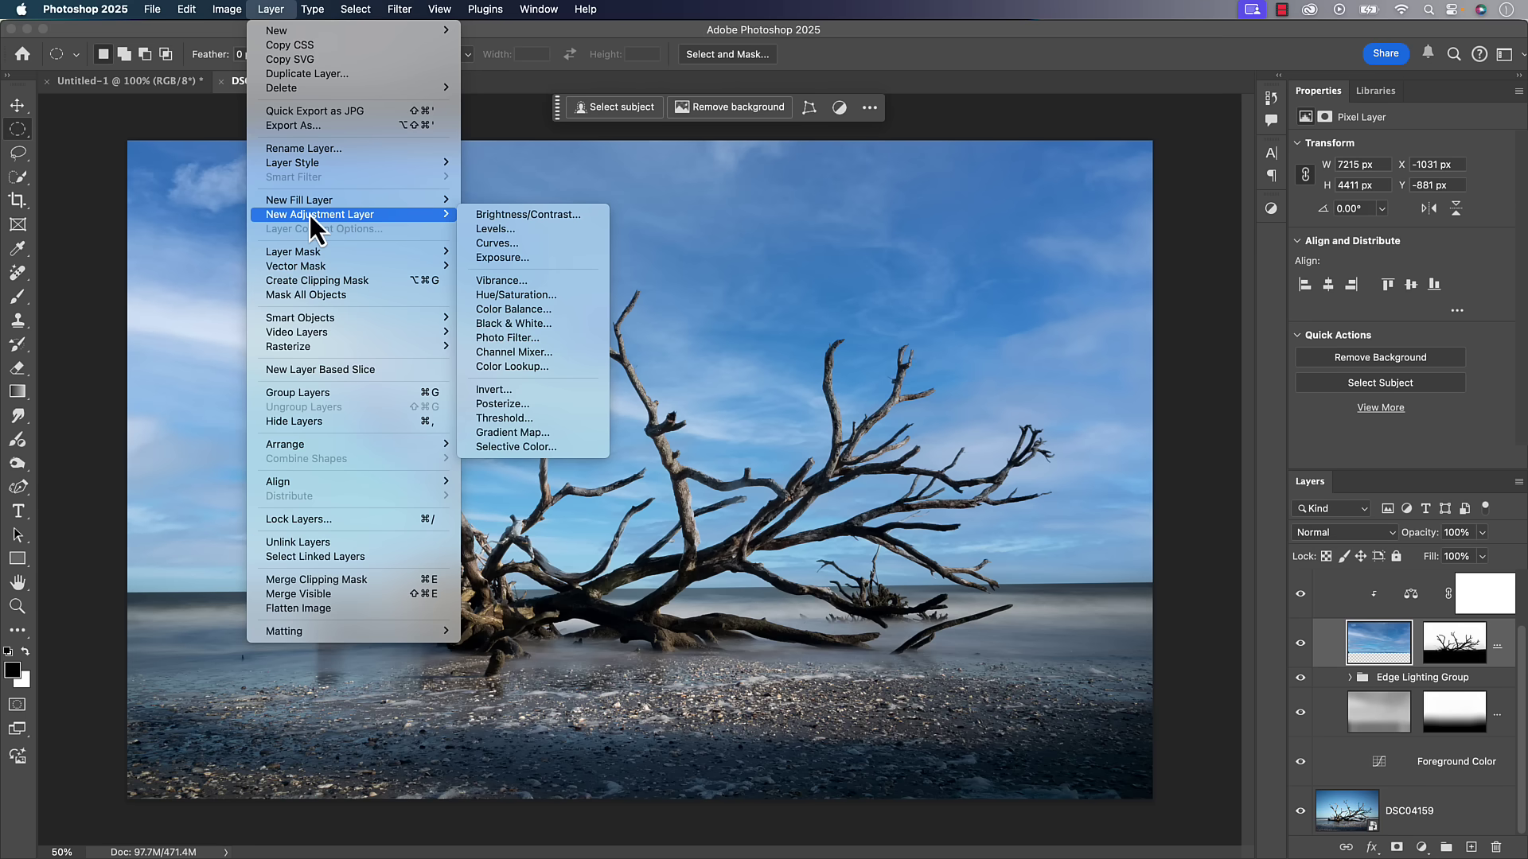
{"action": "mouse_move", "coordinate": [341, 321]}
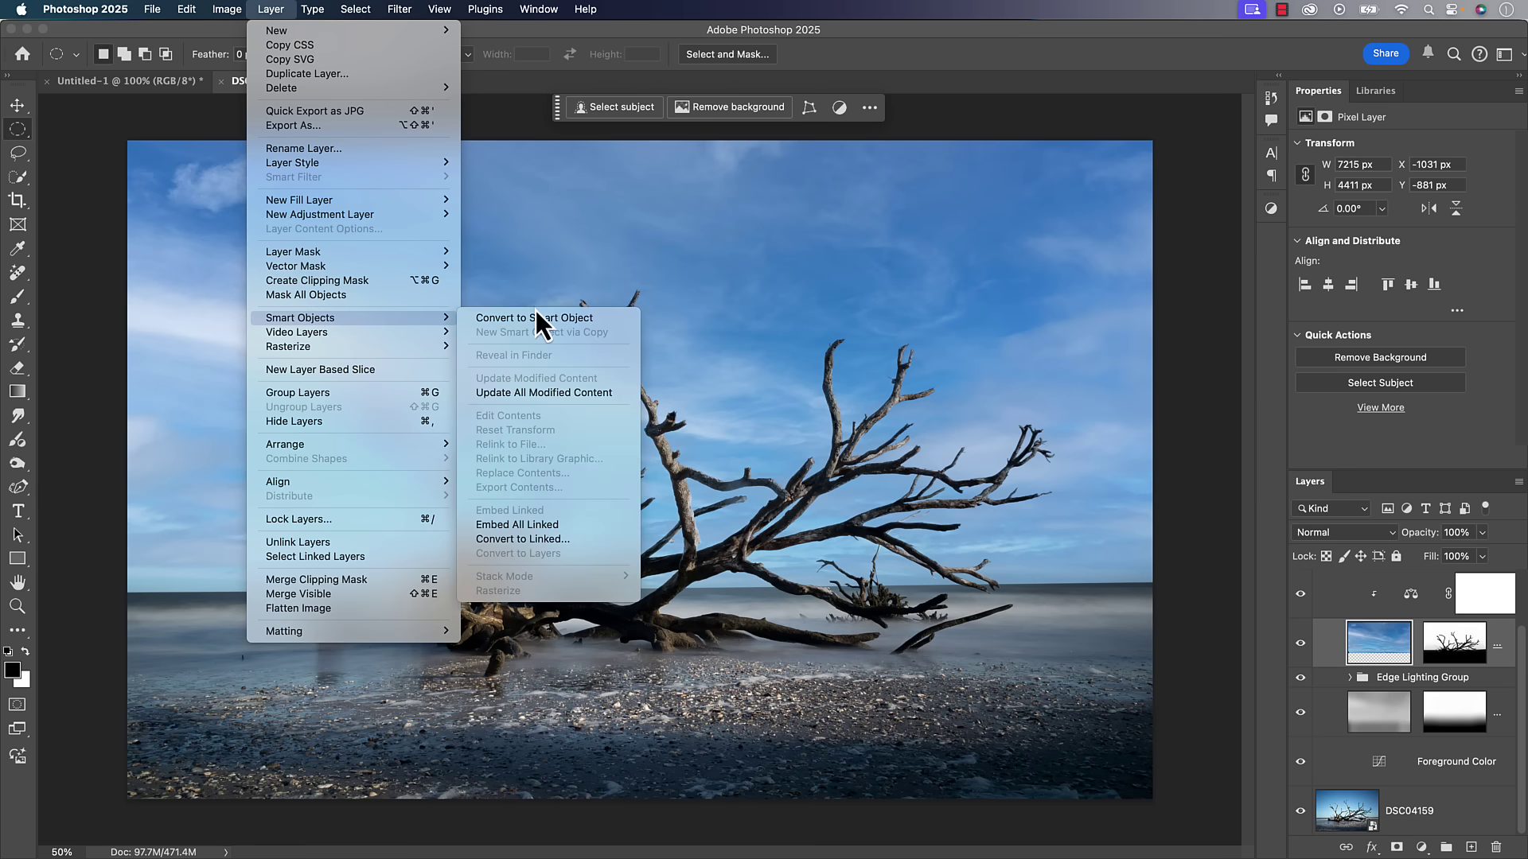
{"action": "left_click", "coordinate": [545, 317]}
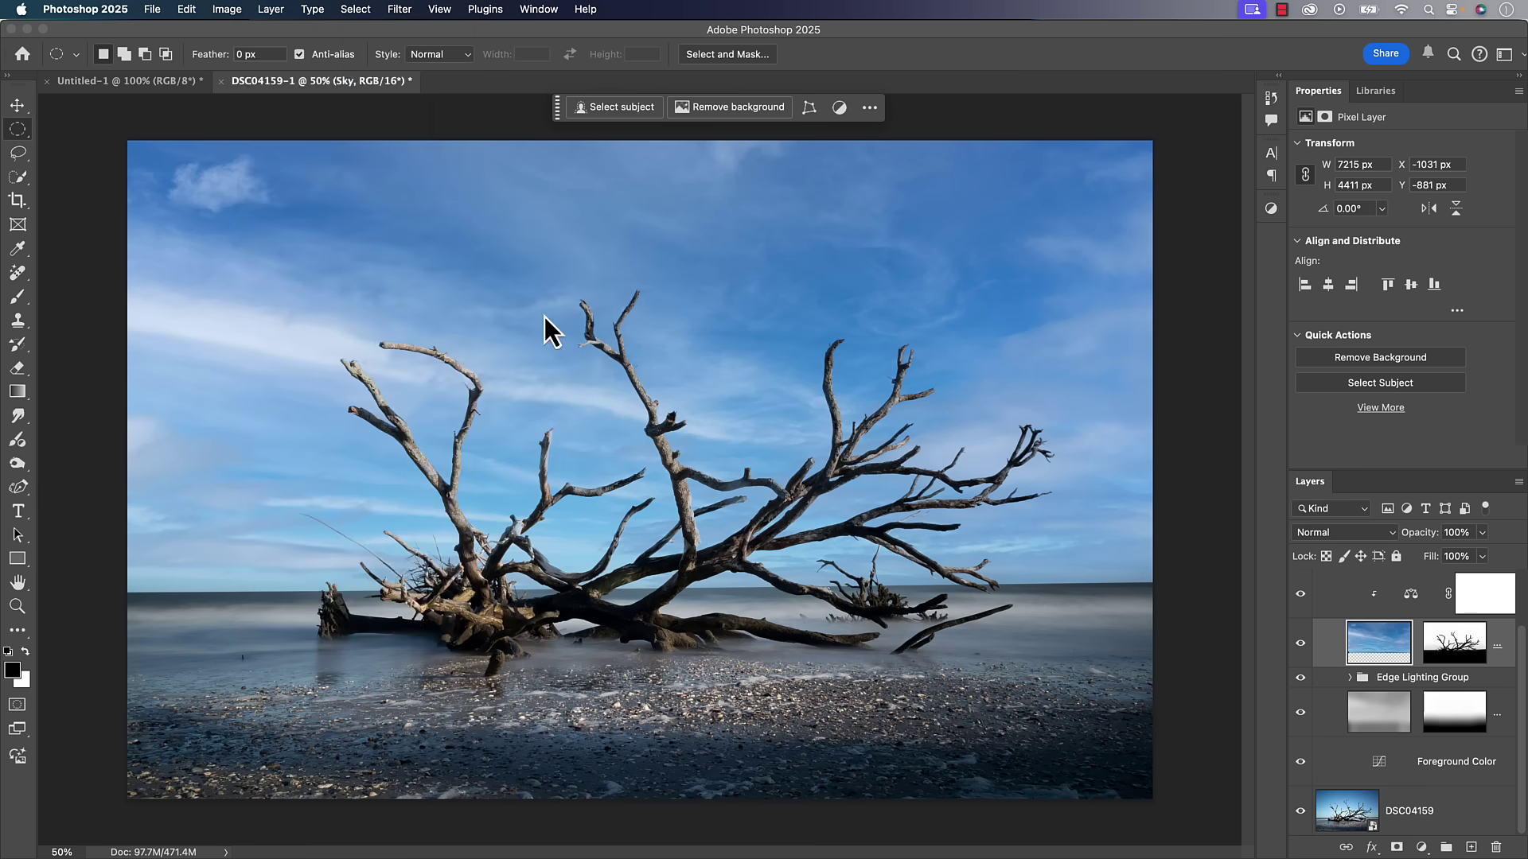
{"action": "double_click", "coordinate": [1376, 653]}
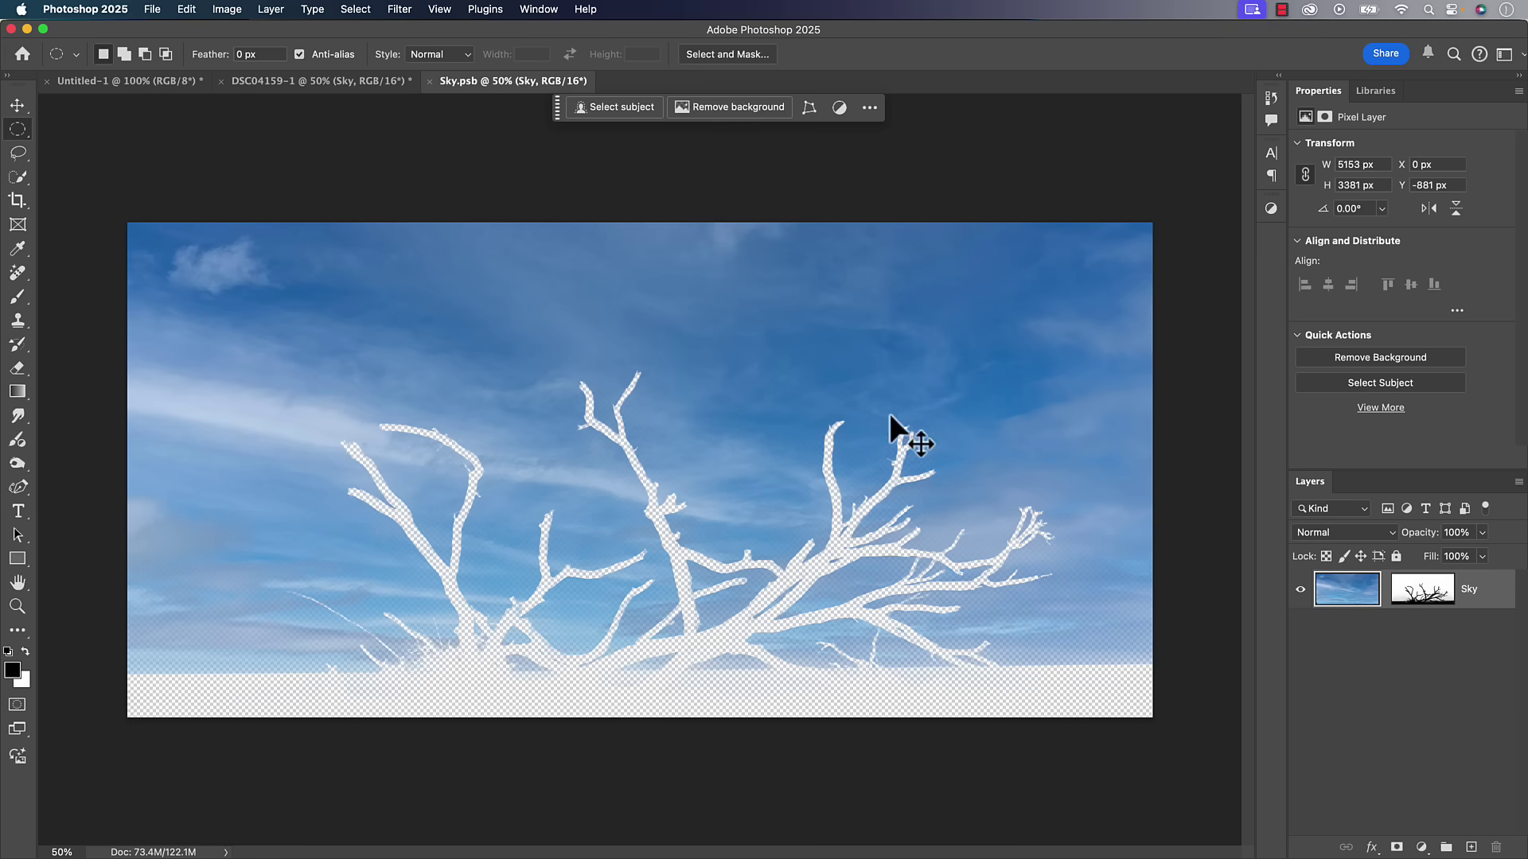
{"action": "key", "text": "super+w"}
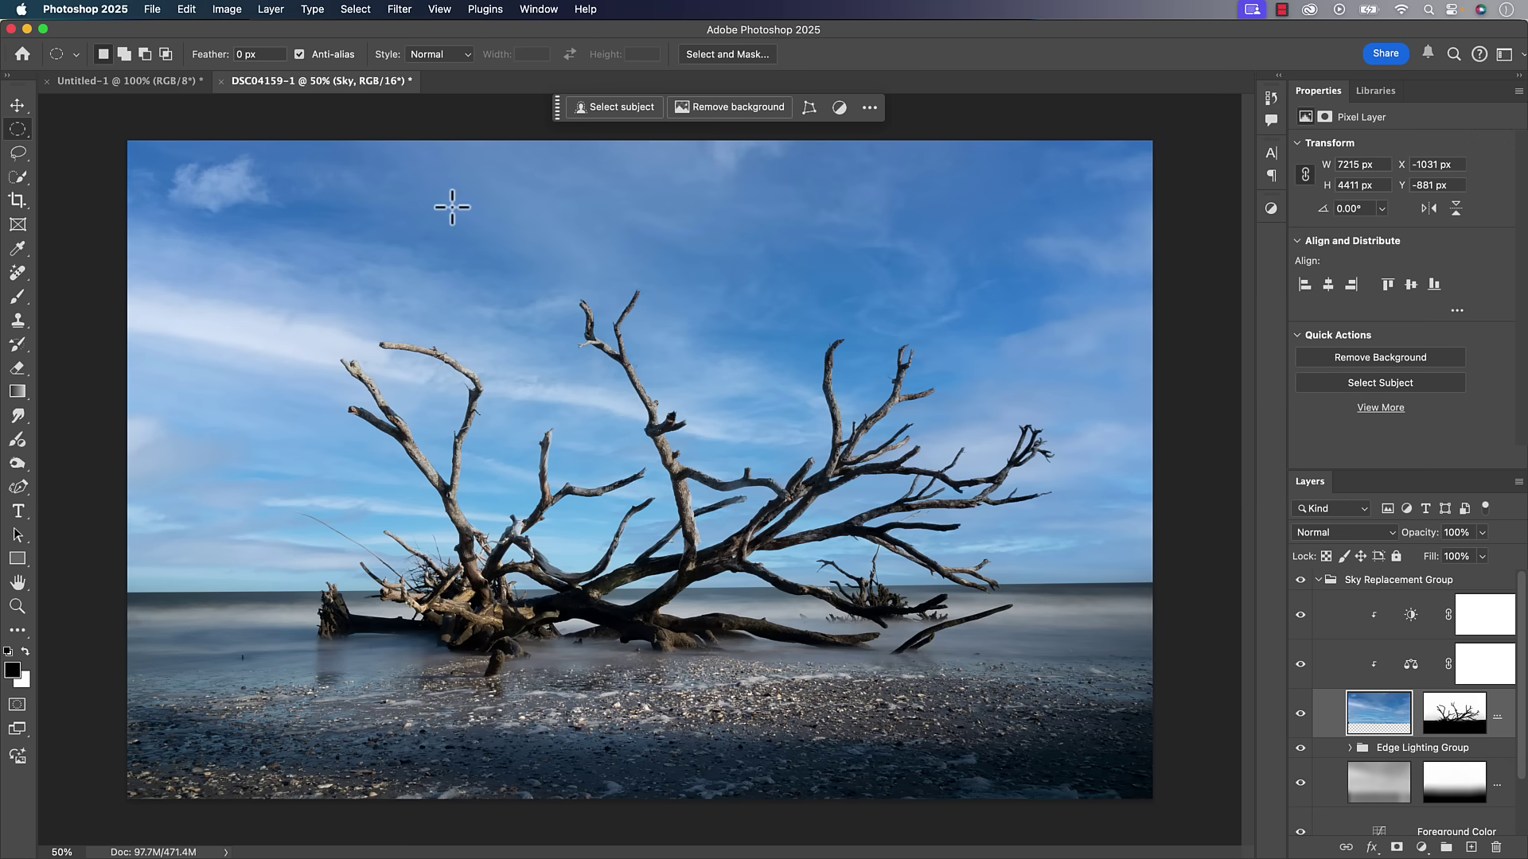
Collapse the Sky Replacement Group and save the composite as DSC04159-Edit.tif.
{"action": "left_click", "coordinate": [1317, 580]}
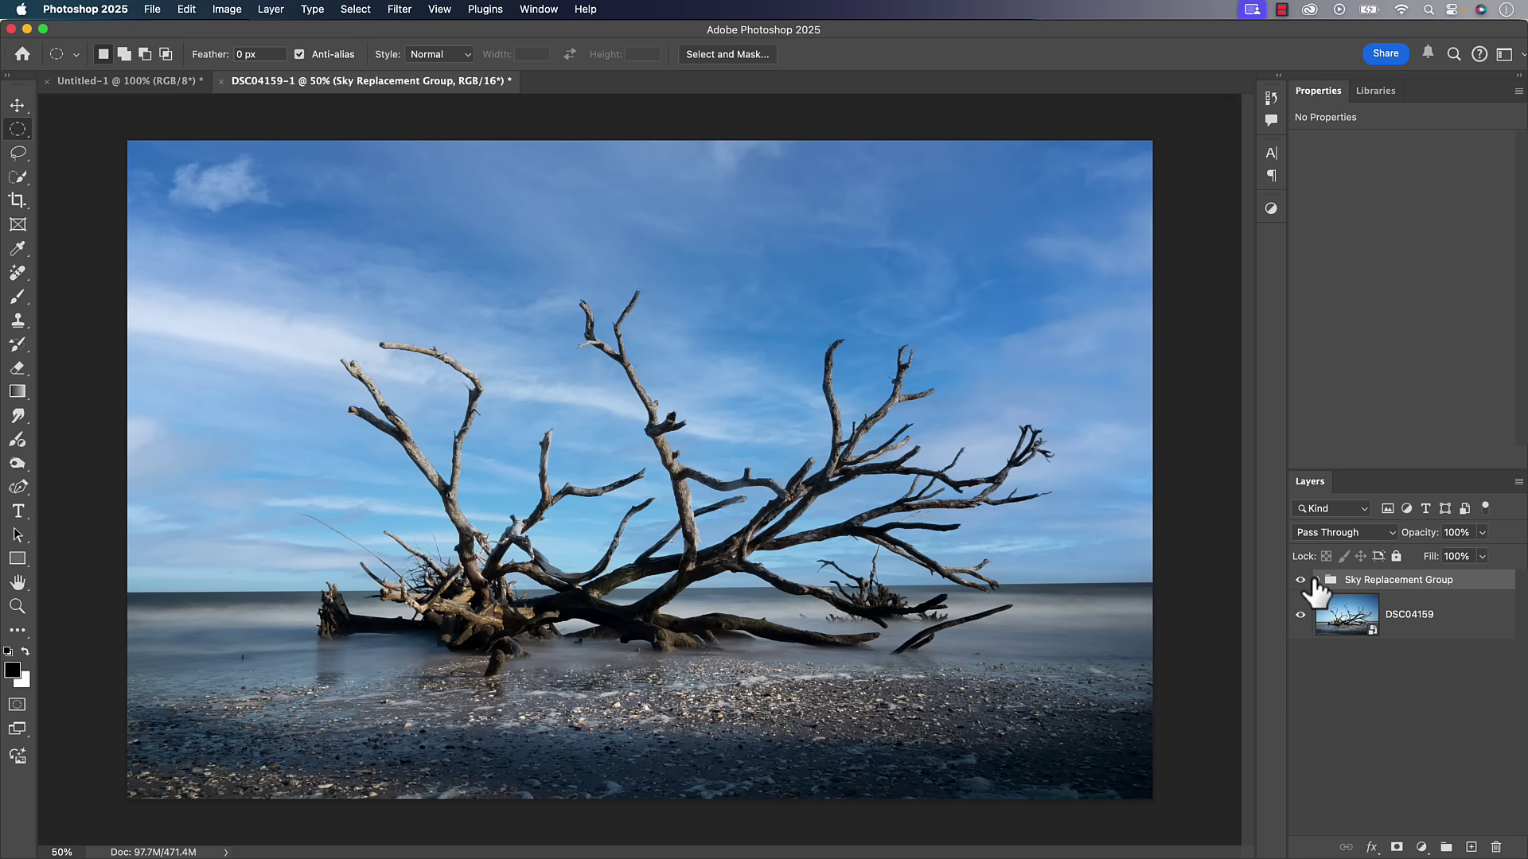
{"action": "left_click", "coordinate": [157, 9]}
{"action": "left_click", "coordinate": [183, 169]}
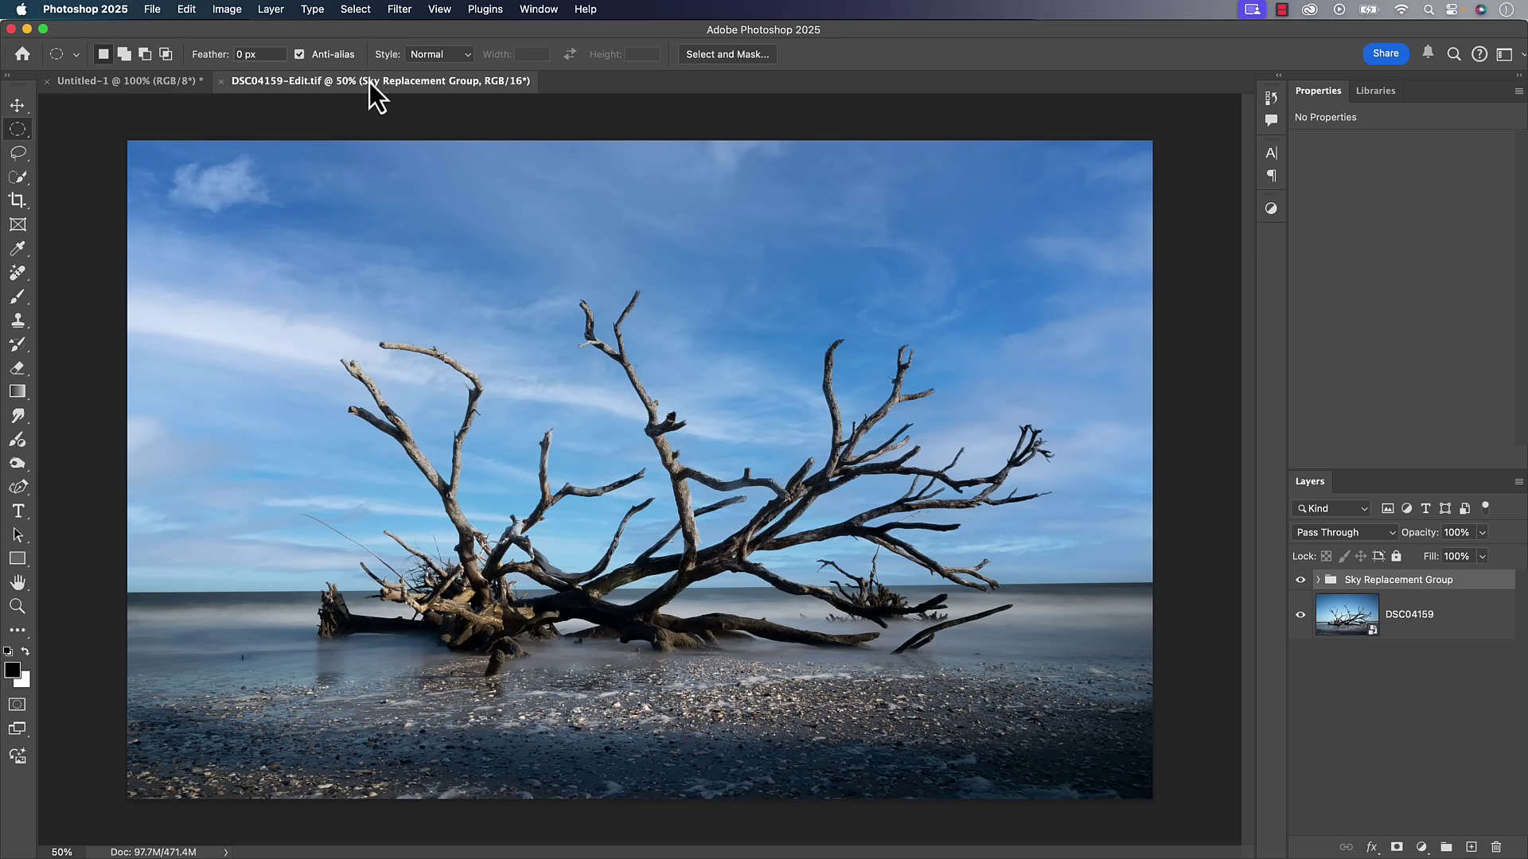
{"action": "left_click", "coordinate": [152, 10]}
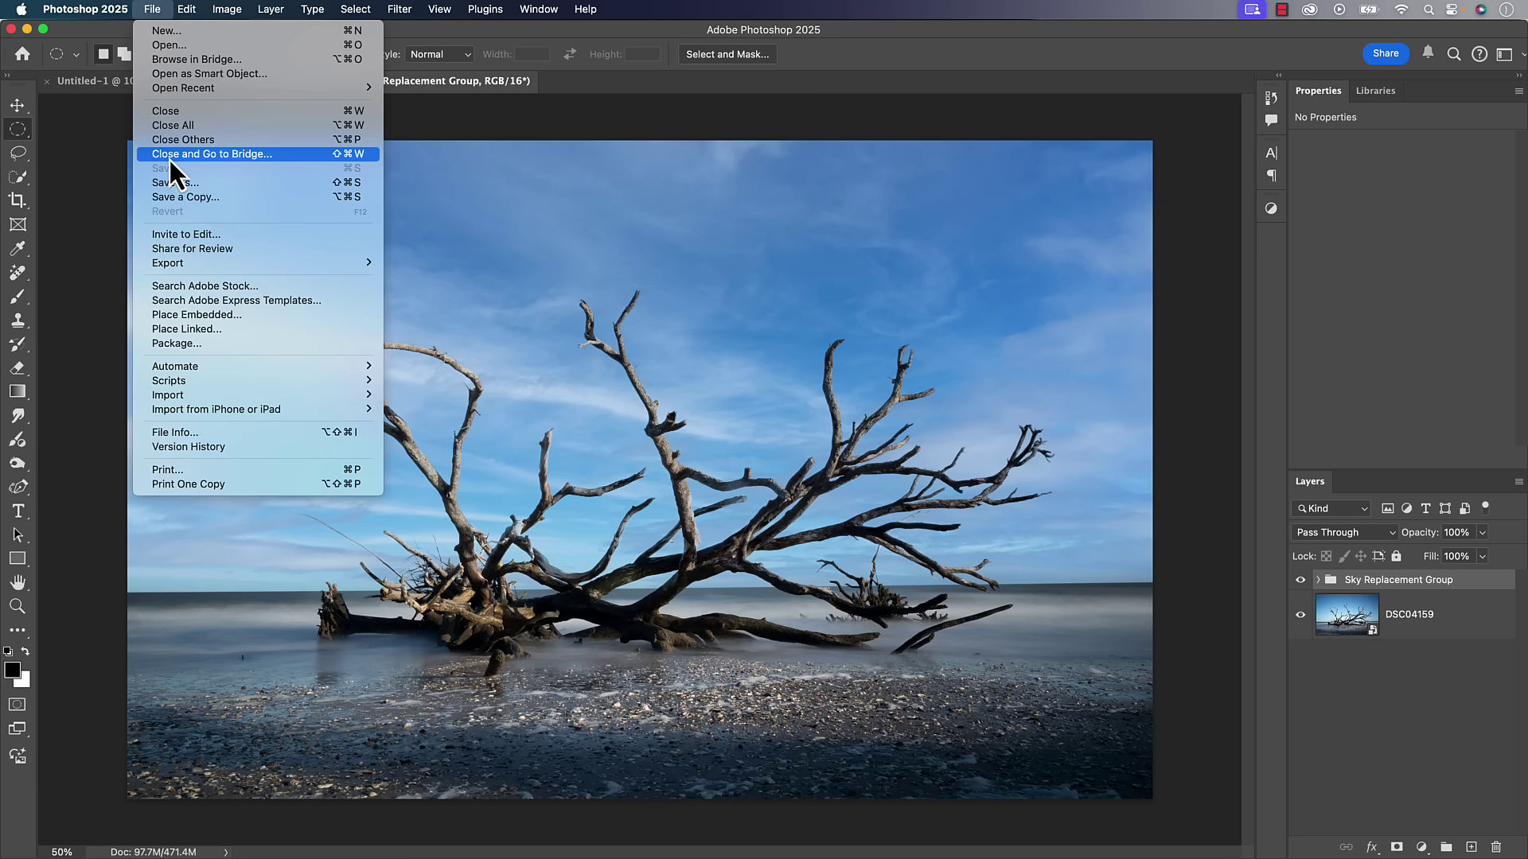
Close the Photoshop document and return to Lightroom's Charleston thumbnail grid.
{"action": "left_click", "coordinate": [170, 111]}
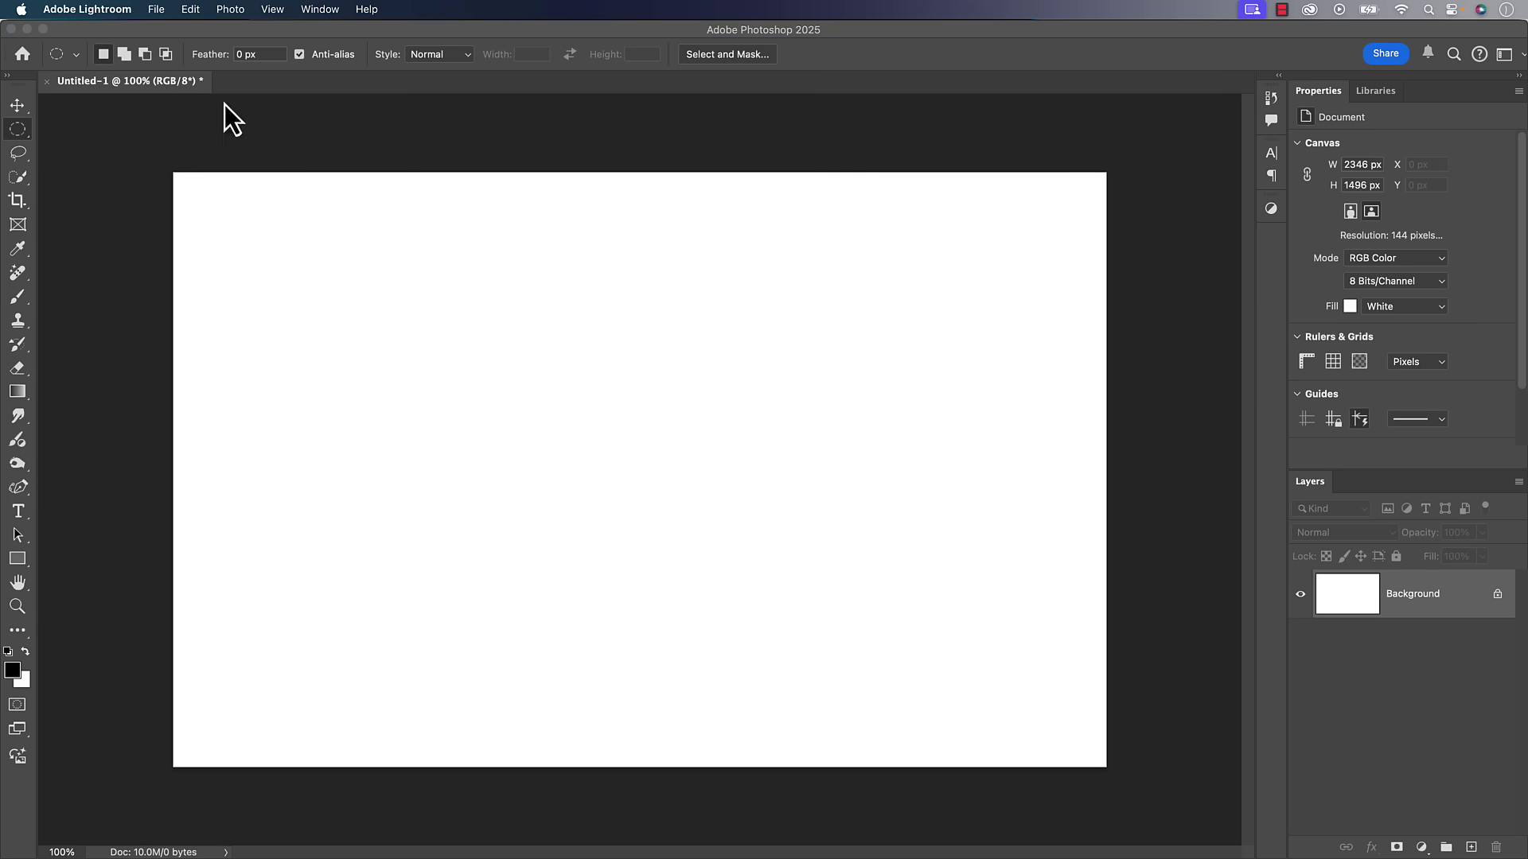
{"action": "key", "text": "super+Tab"}
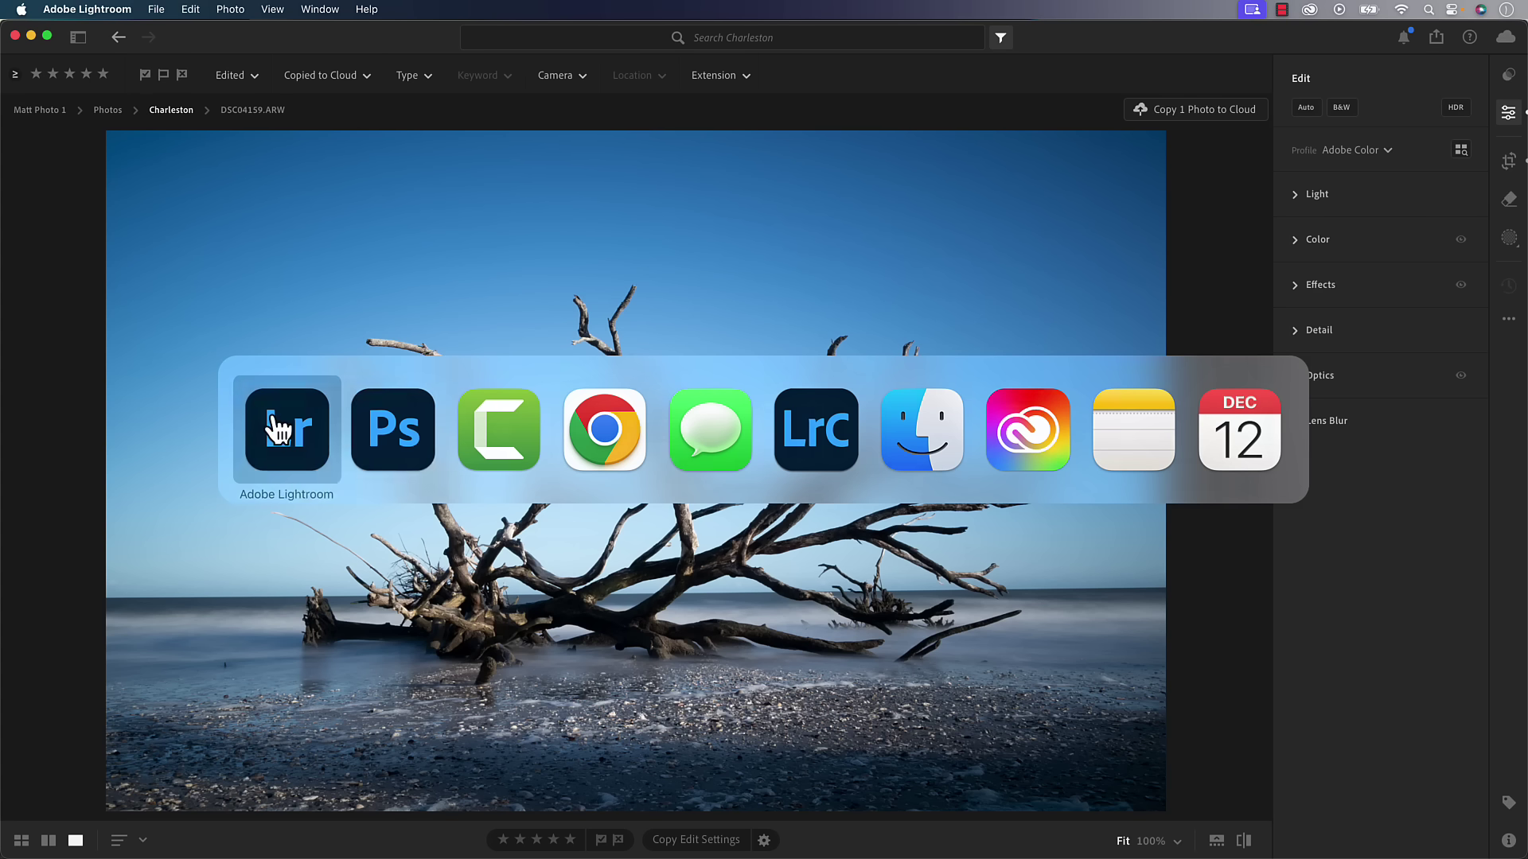
{"action": "left_click", "coordinate": [275, 426]}
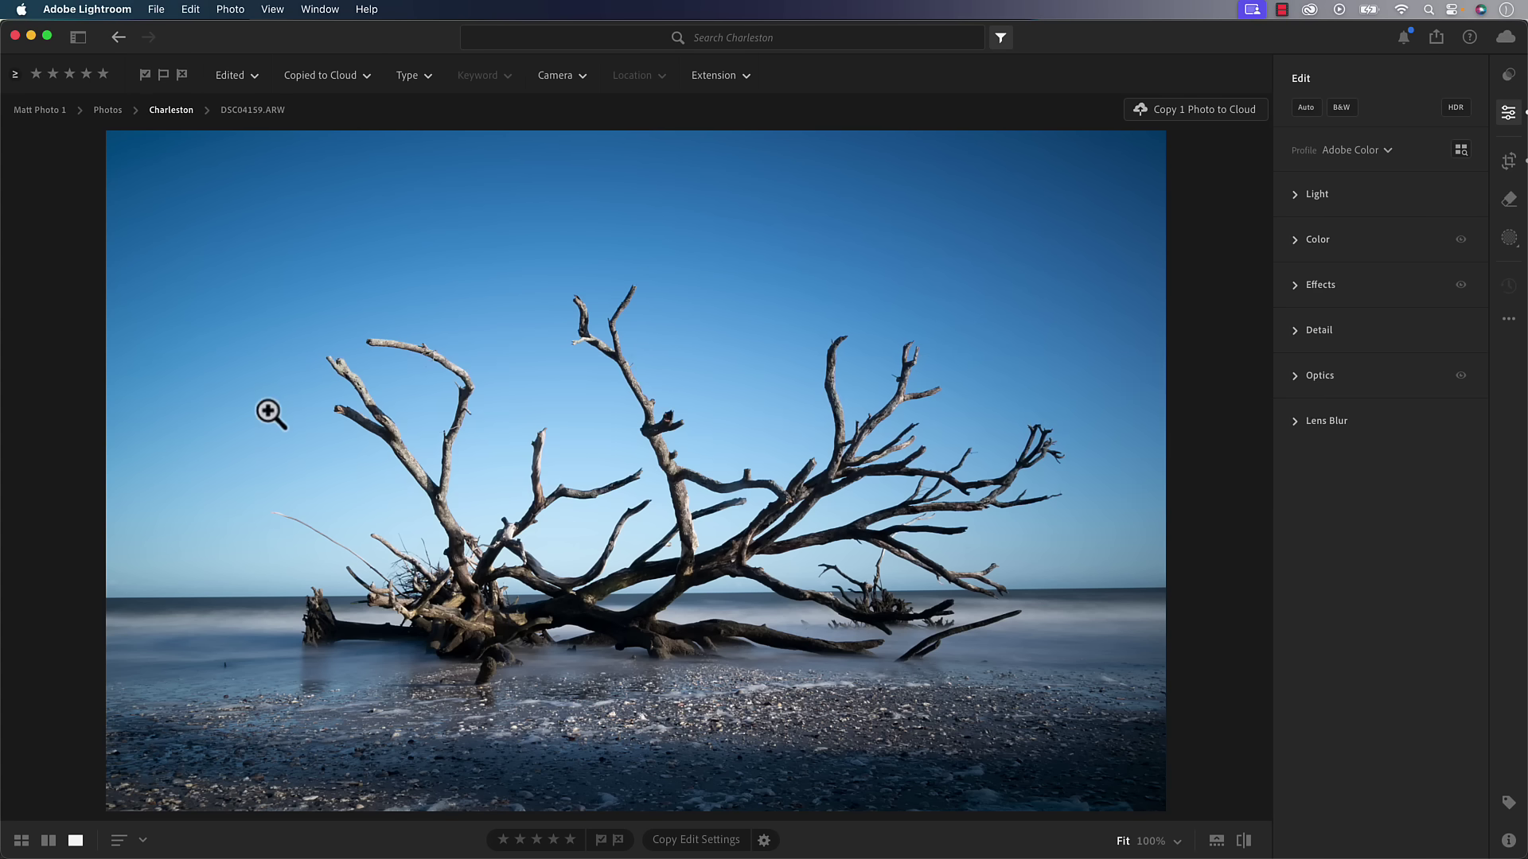
{"action": "key", "text": "g"}
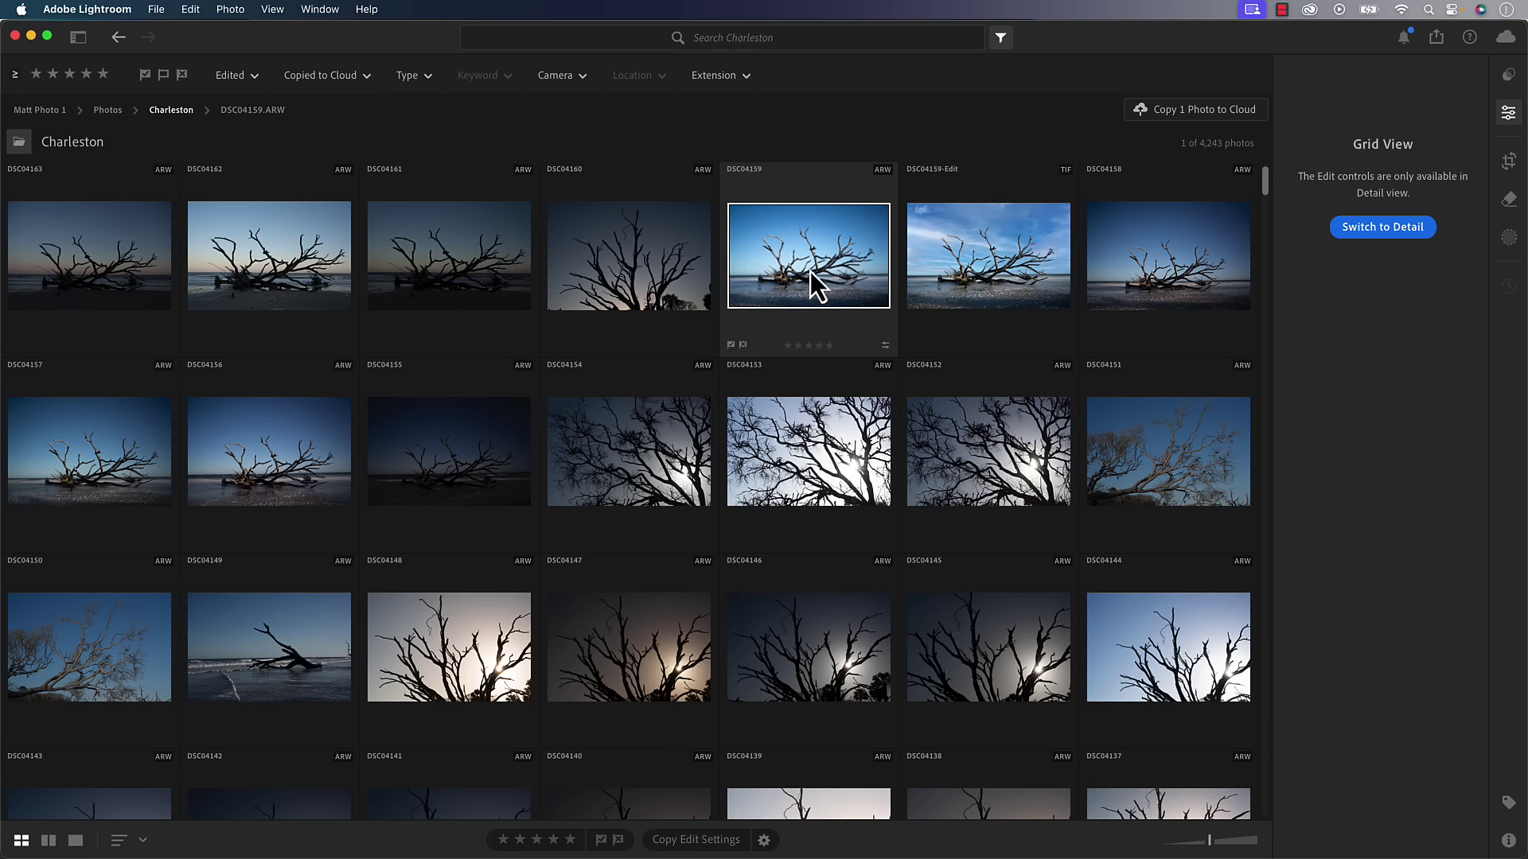
Open DSC04159-Edit.tif in Detail view and nudge Exposure to +0.06.
{"action": "left_click", "coordinate": [1010, 273]}
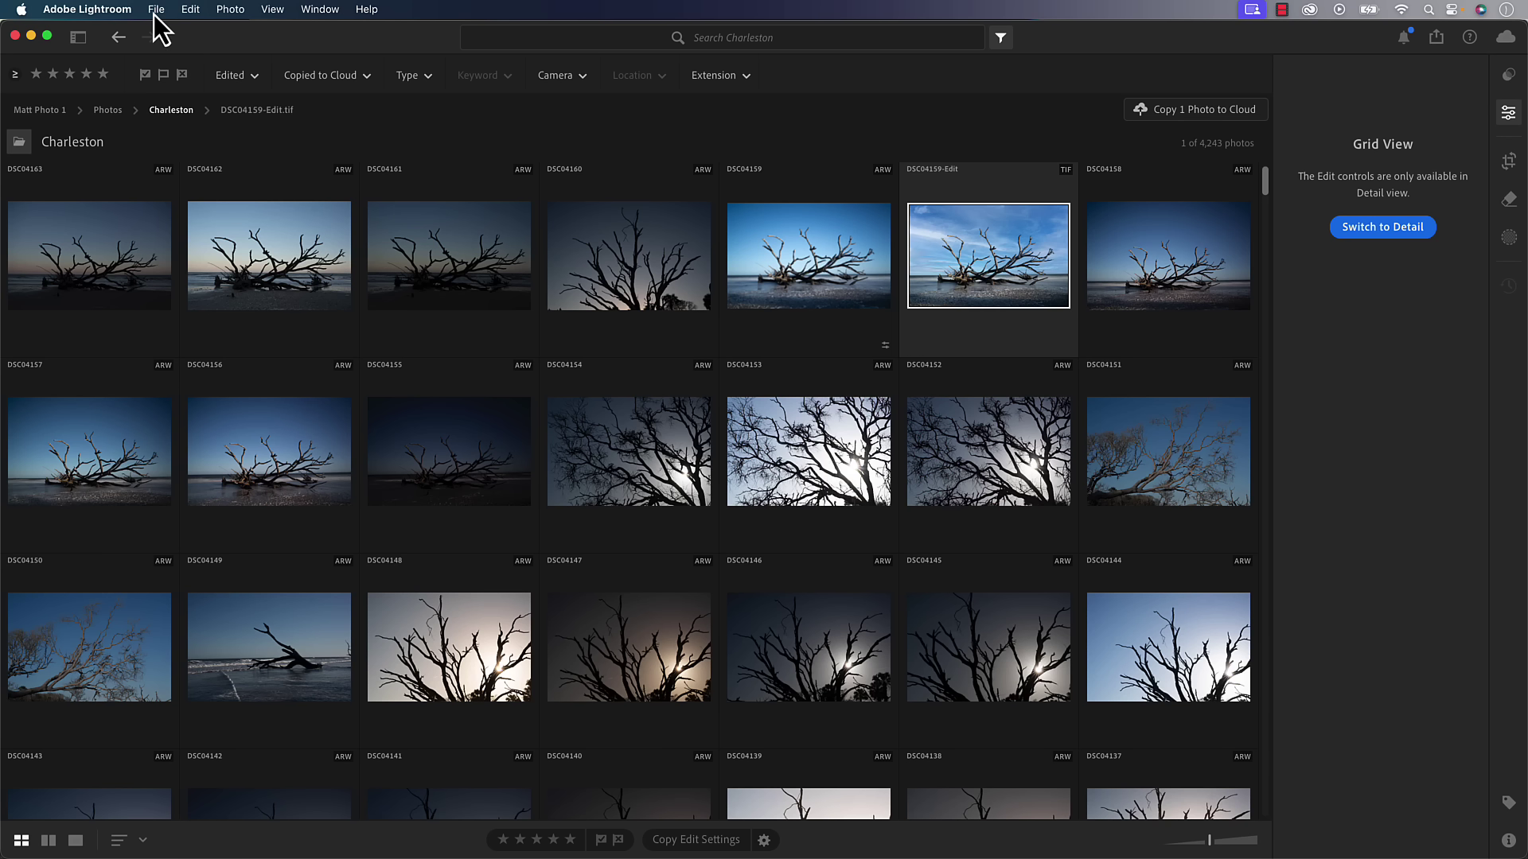
{"action": "double_click", "coordinate": [943, 156]}
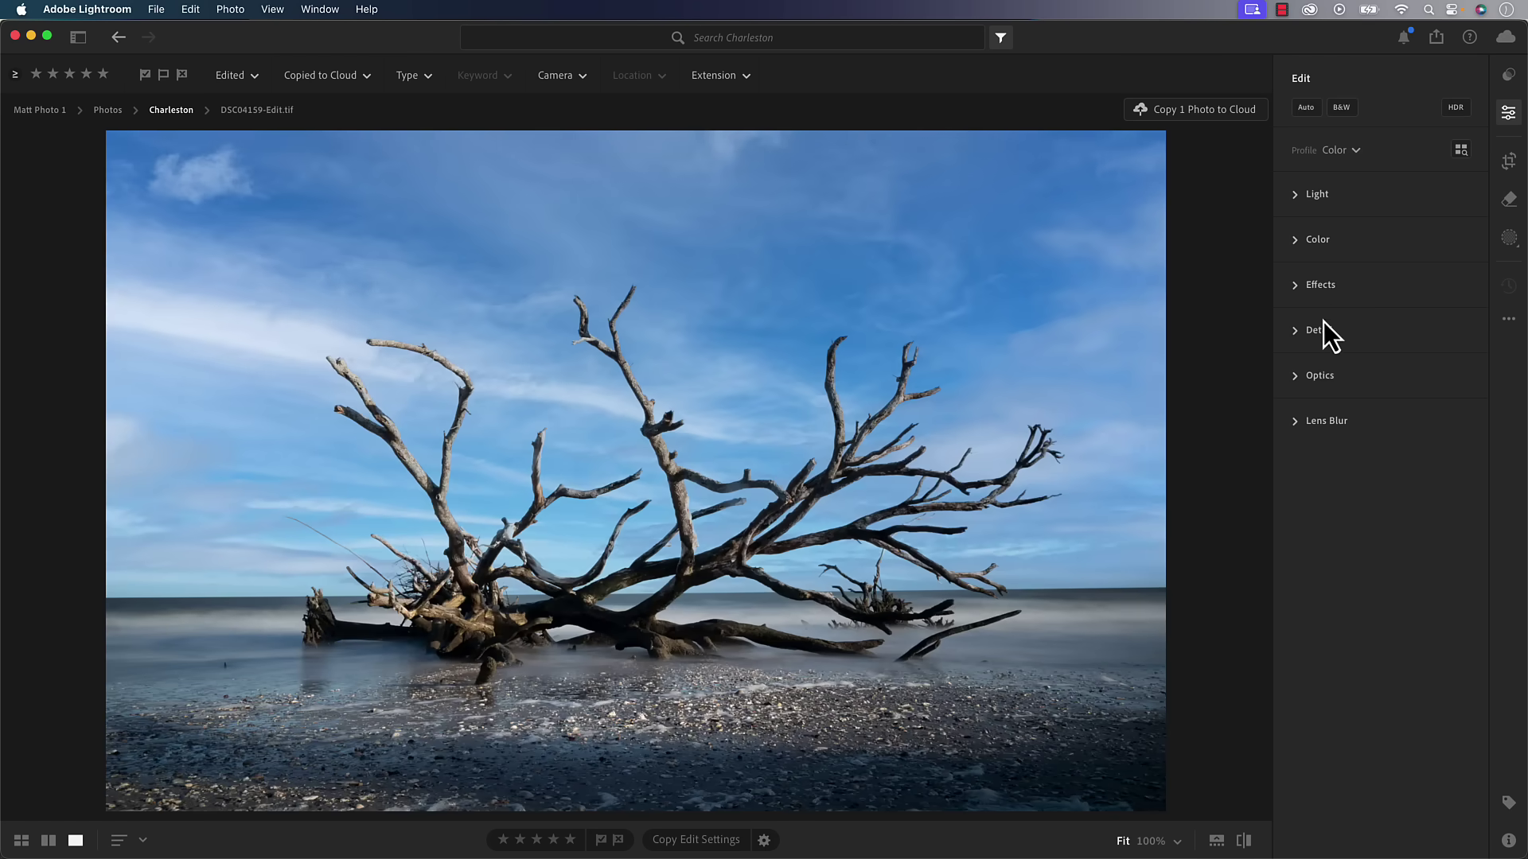
{"action": "left_click", "coordinate": [1315, 196]}
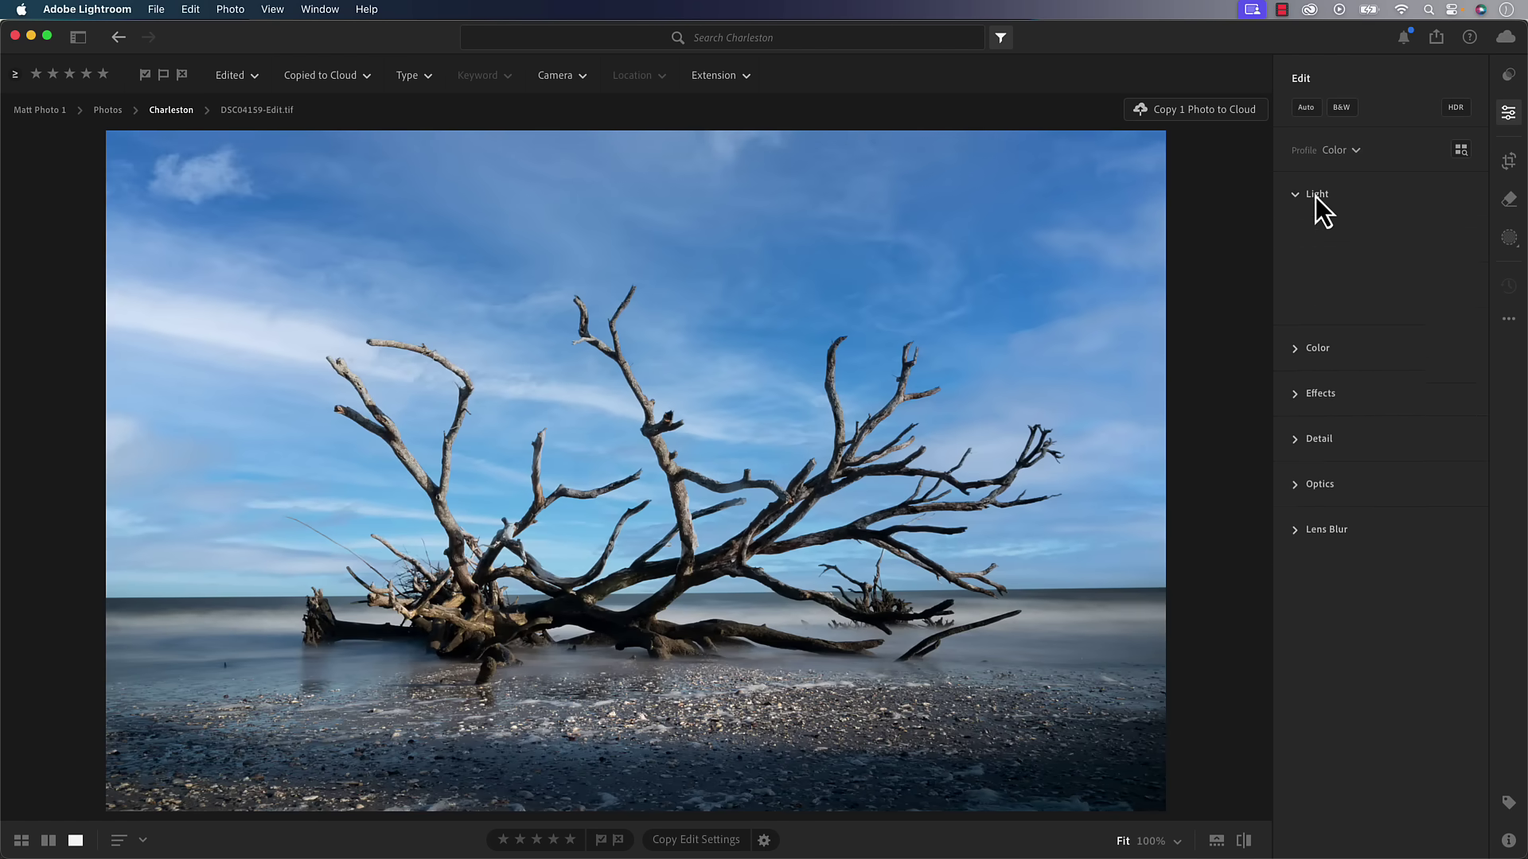
{"action": "left_click_drag", "start_coordinate": [1389, 244], "coordinate": [1390, 243]}
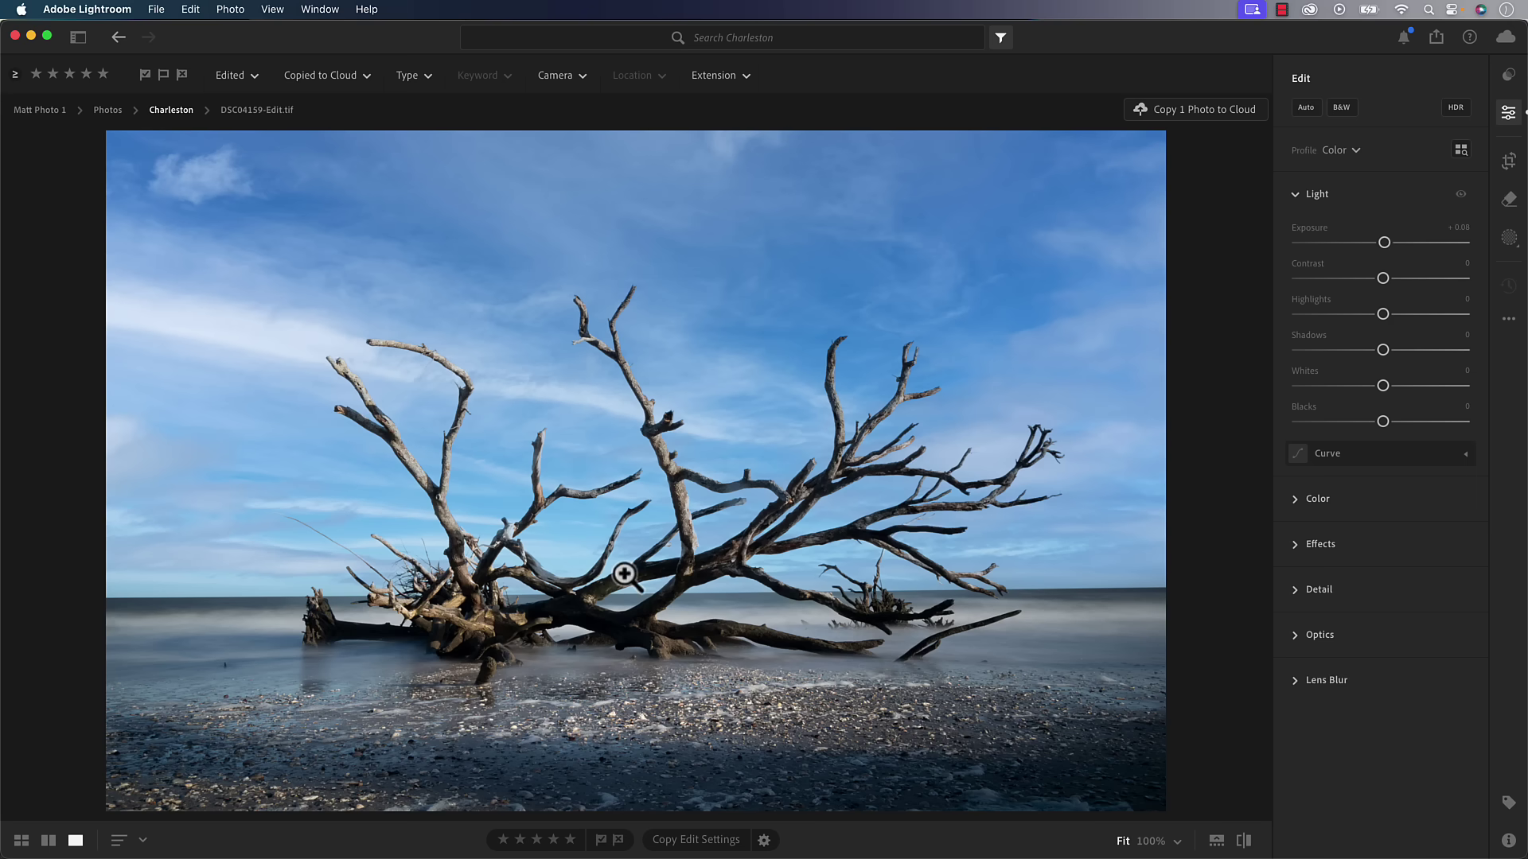
{"action": "left_click", "coordinate": [1291, 198]}
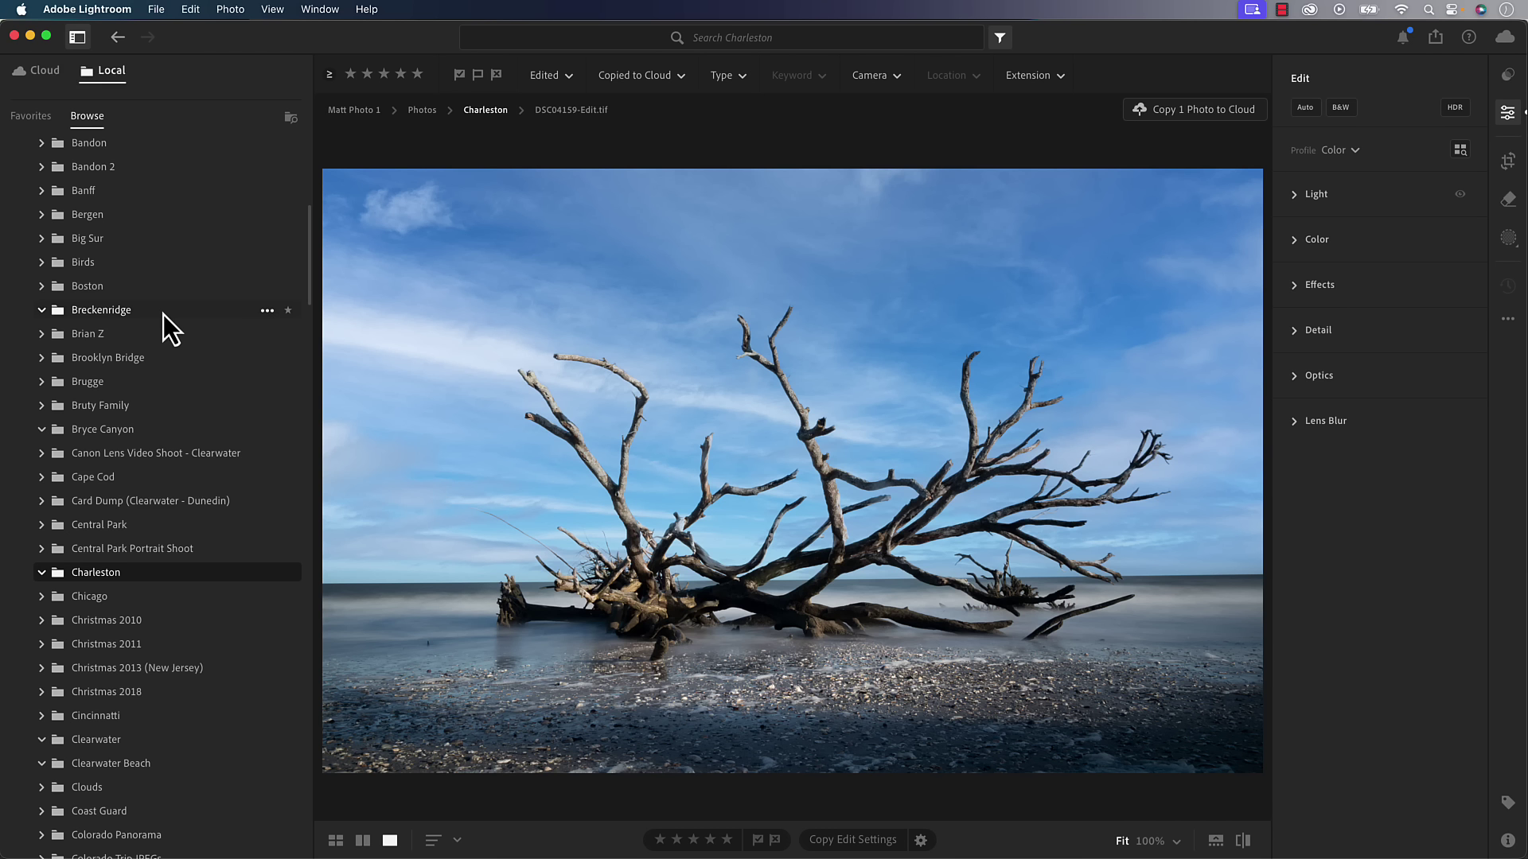
Show the Breckenridge folder as a grid filtered to three stars or more.
{"action": "left_click", "coordinate": [97, 314]}
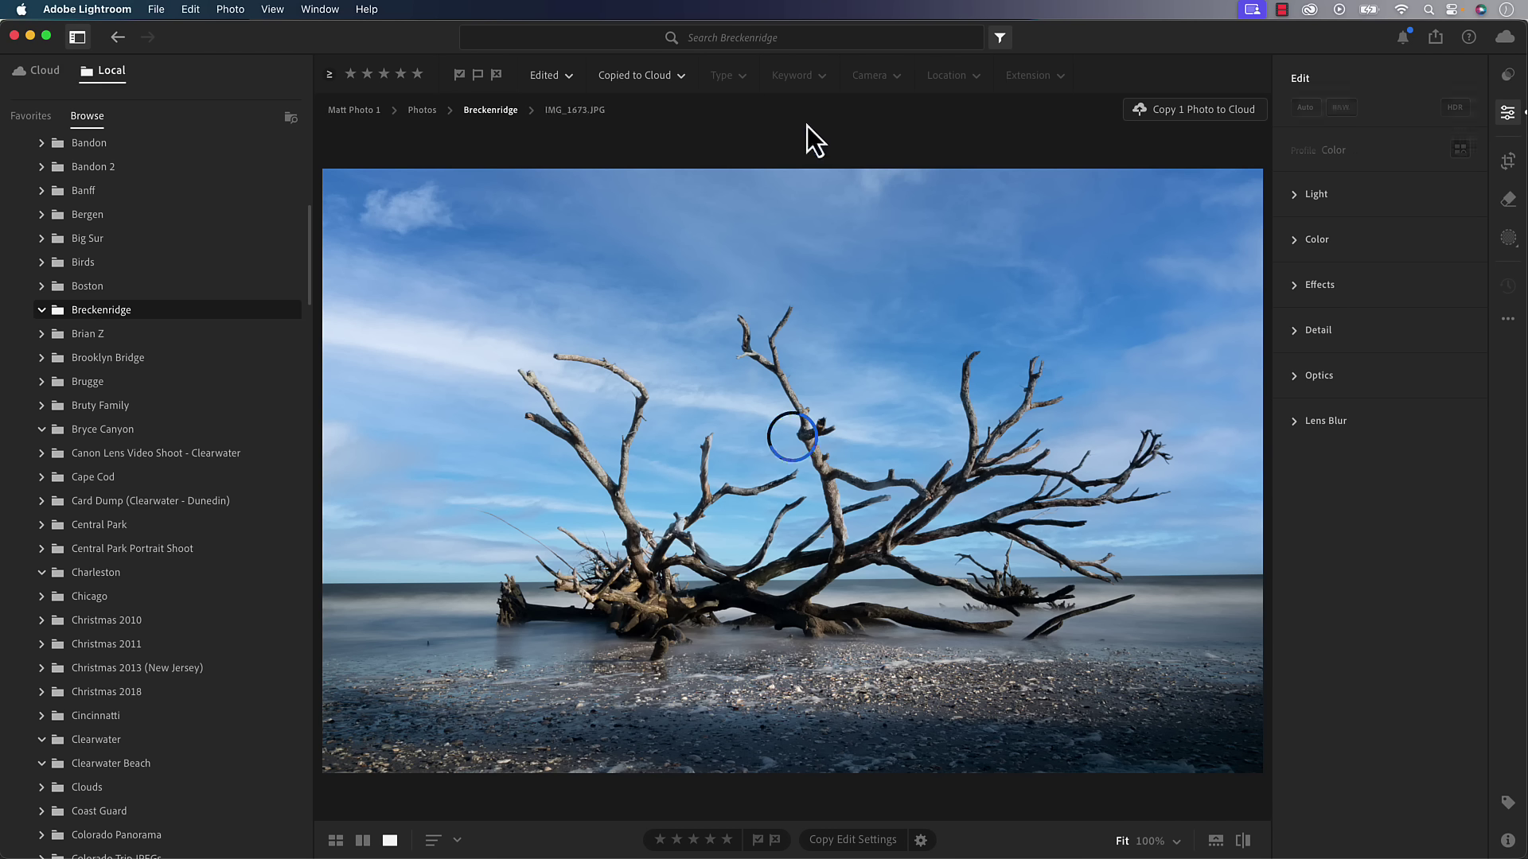
{"action": "key", "text": "g"}
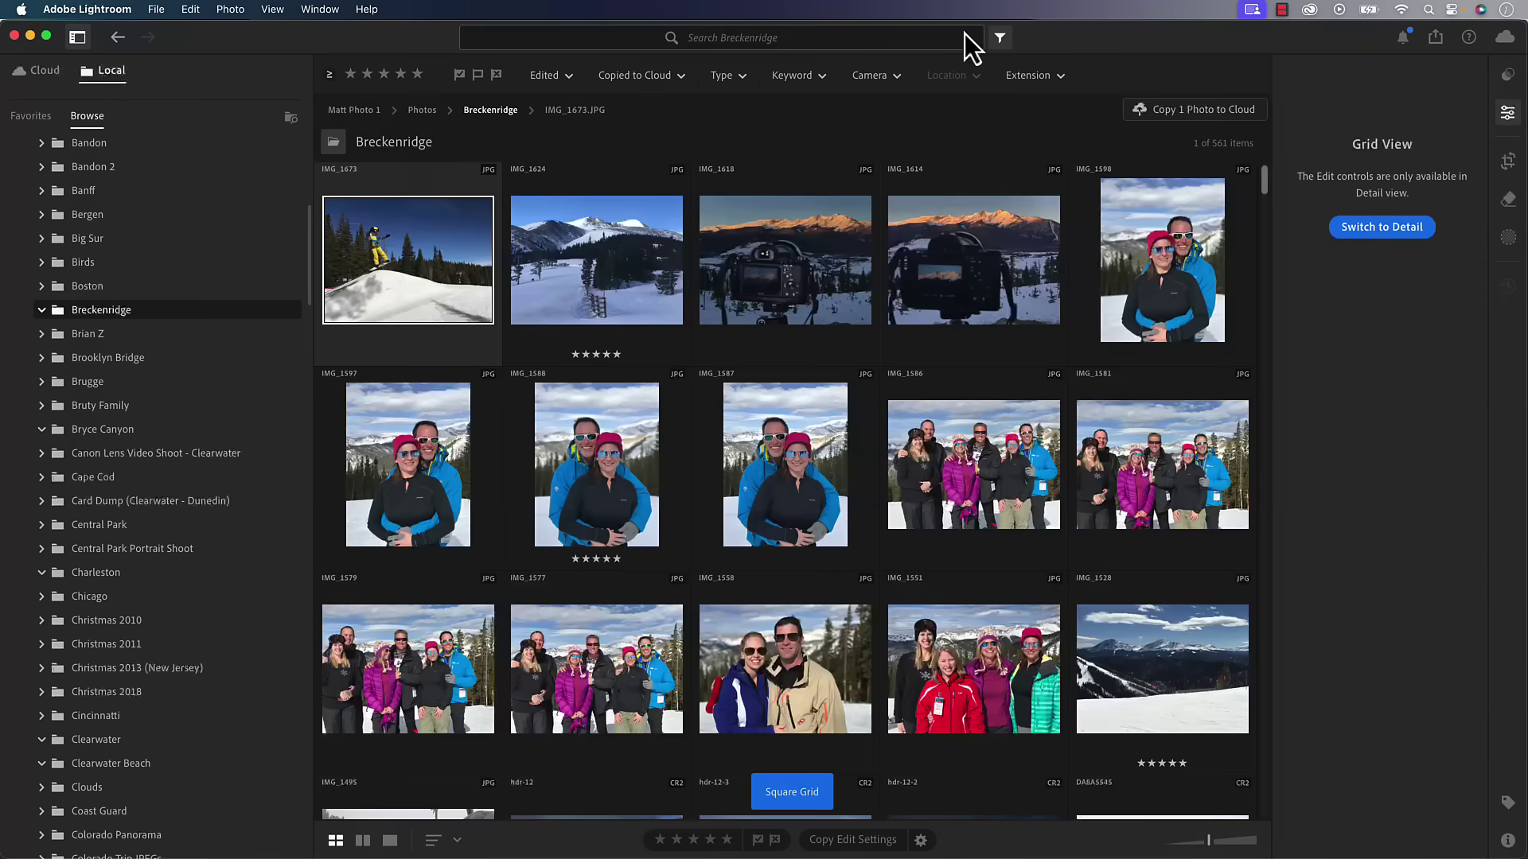
{"action": "left_click", "coordinate": [963, 37]}
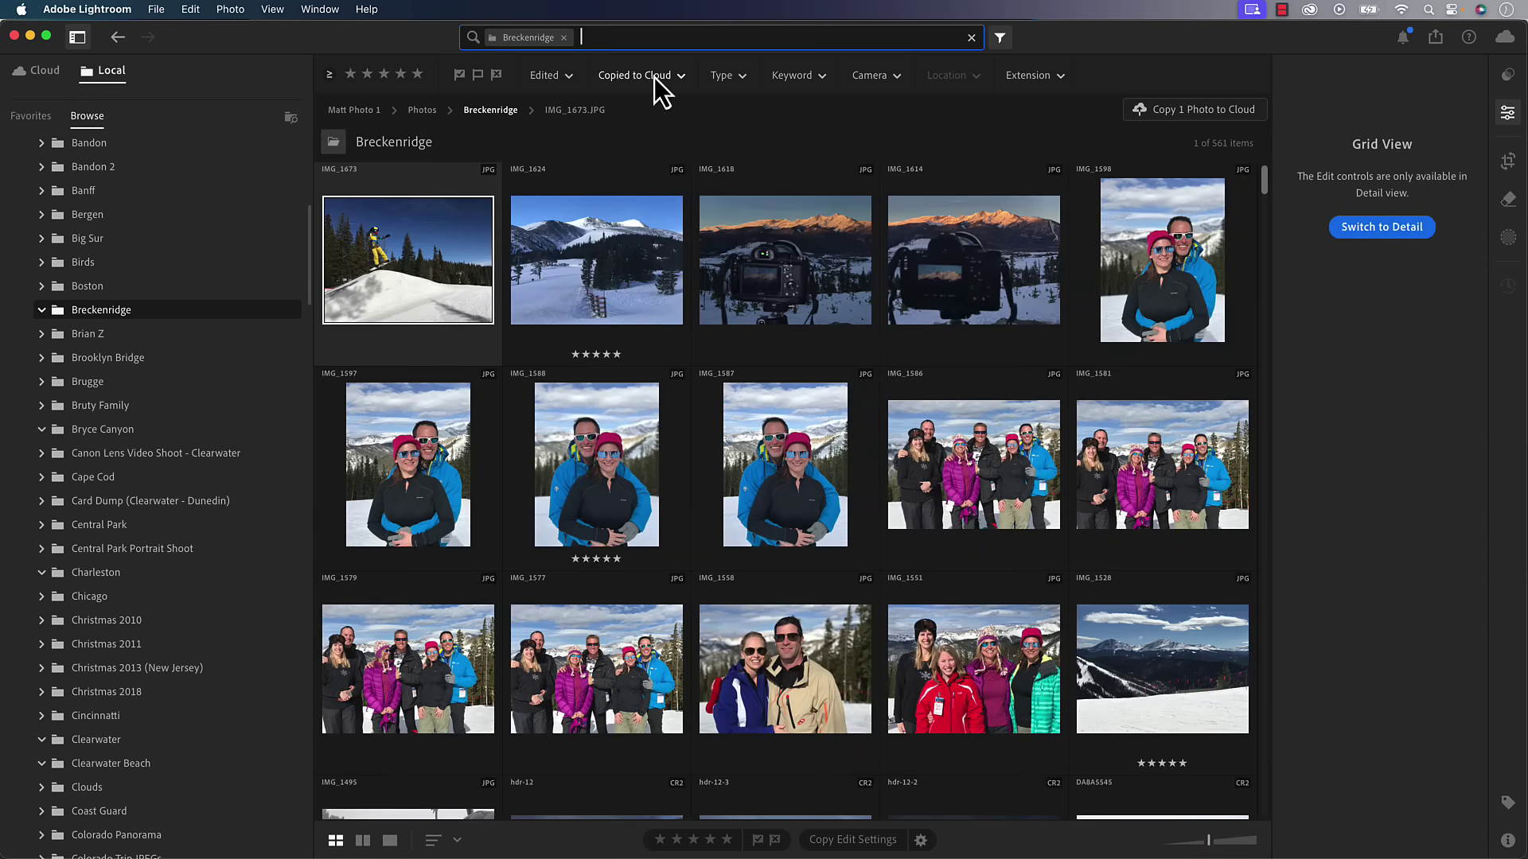
{"action": "left_click", "coordinate": [384, 74]}
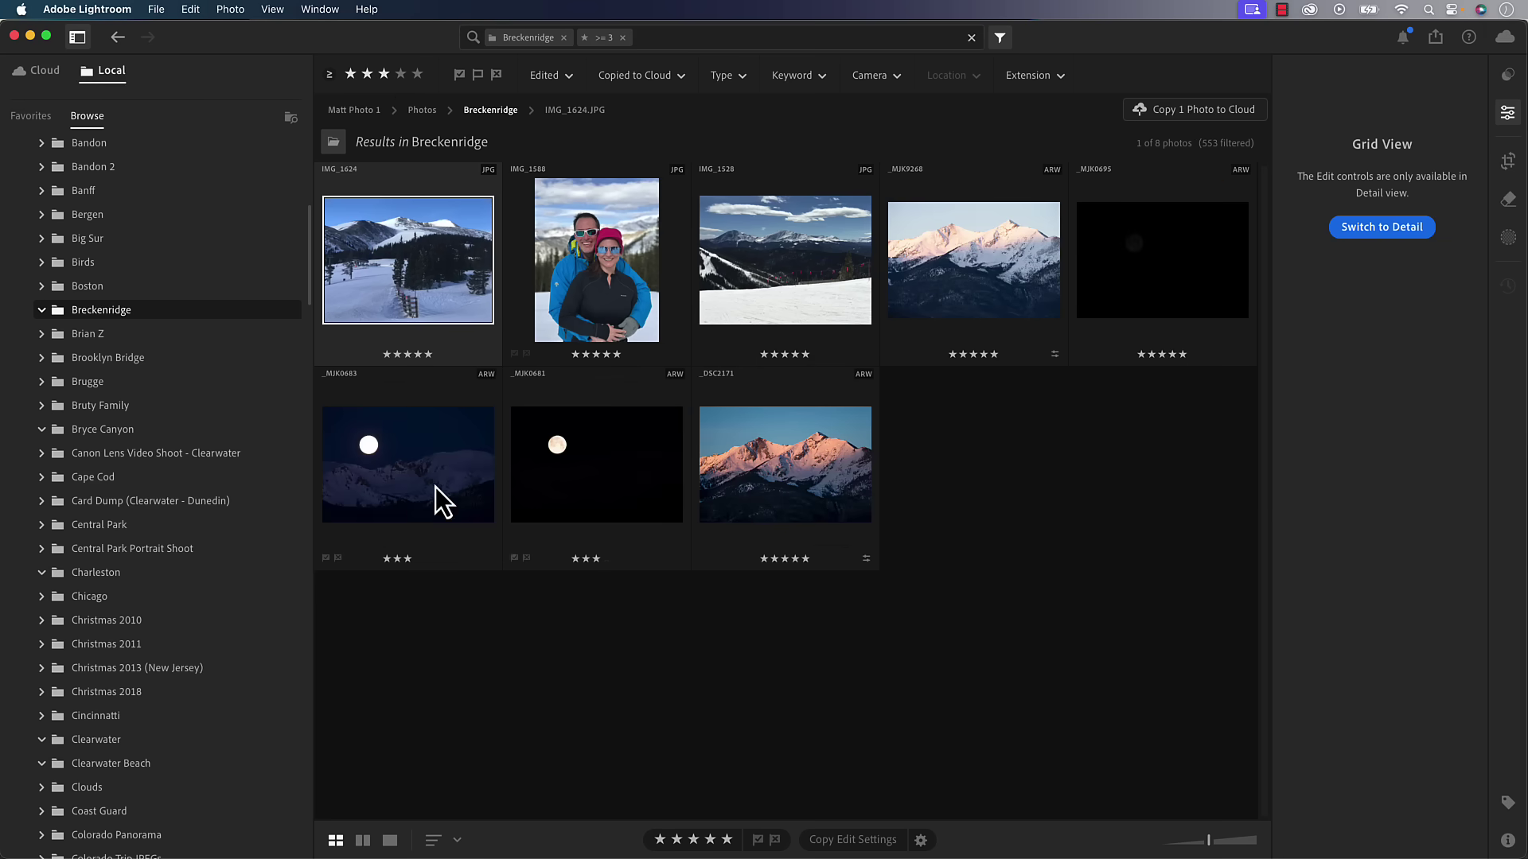
Open _MJK0683 in Detail view with the folder panel hidden and preview the original.
{"action": "left_click", "coordinate": [404, 504]}
{"action": "left_click", "coordinate": [580, 471]}
{"action": "double_click", "coordinate": [404, 481]}
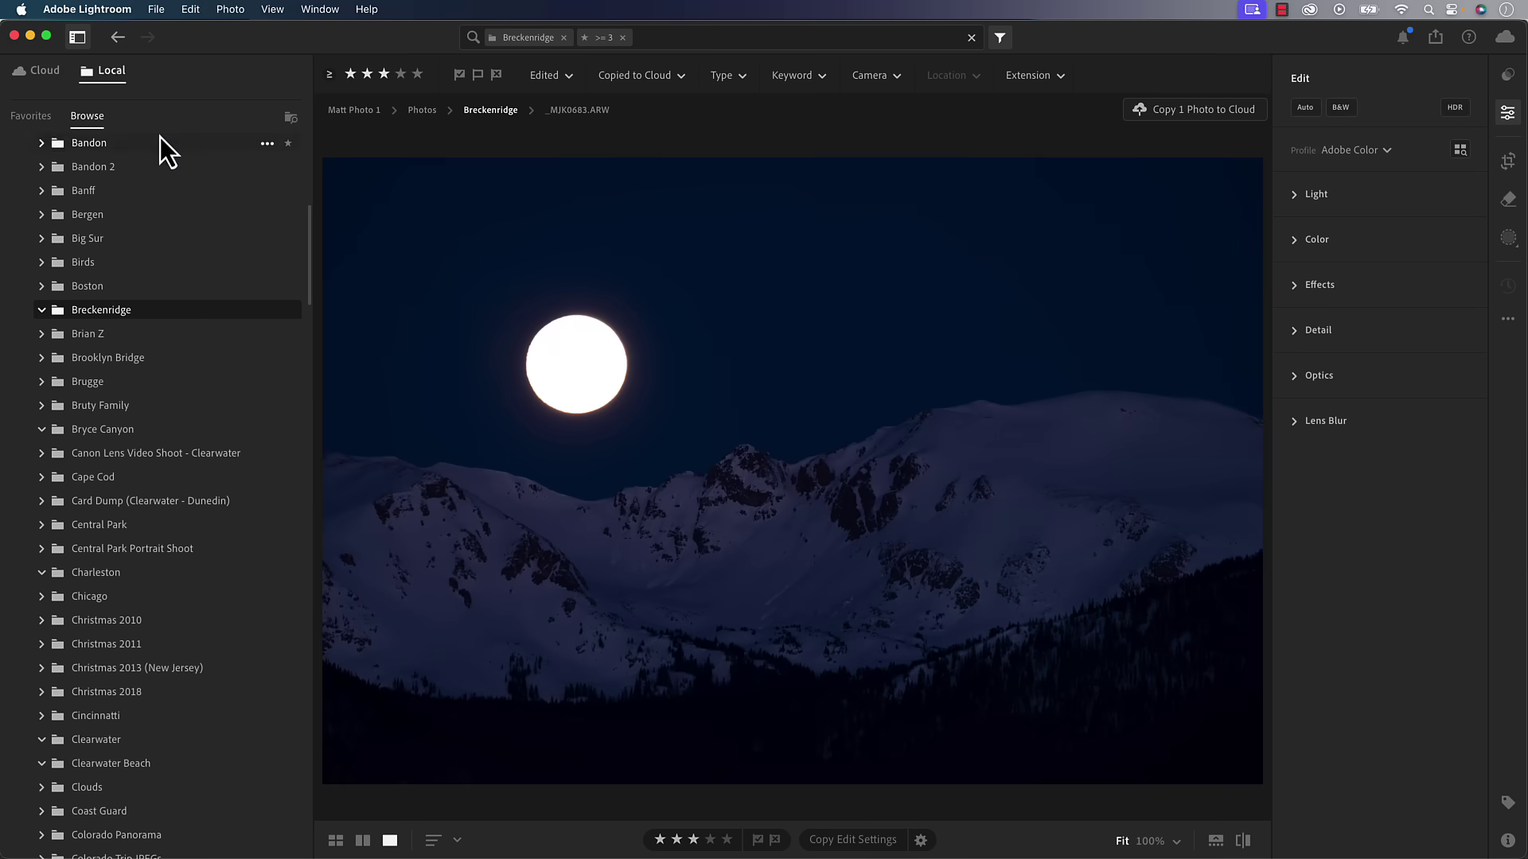
{"action": "left_click", "coordinate": [76, 40]}
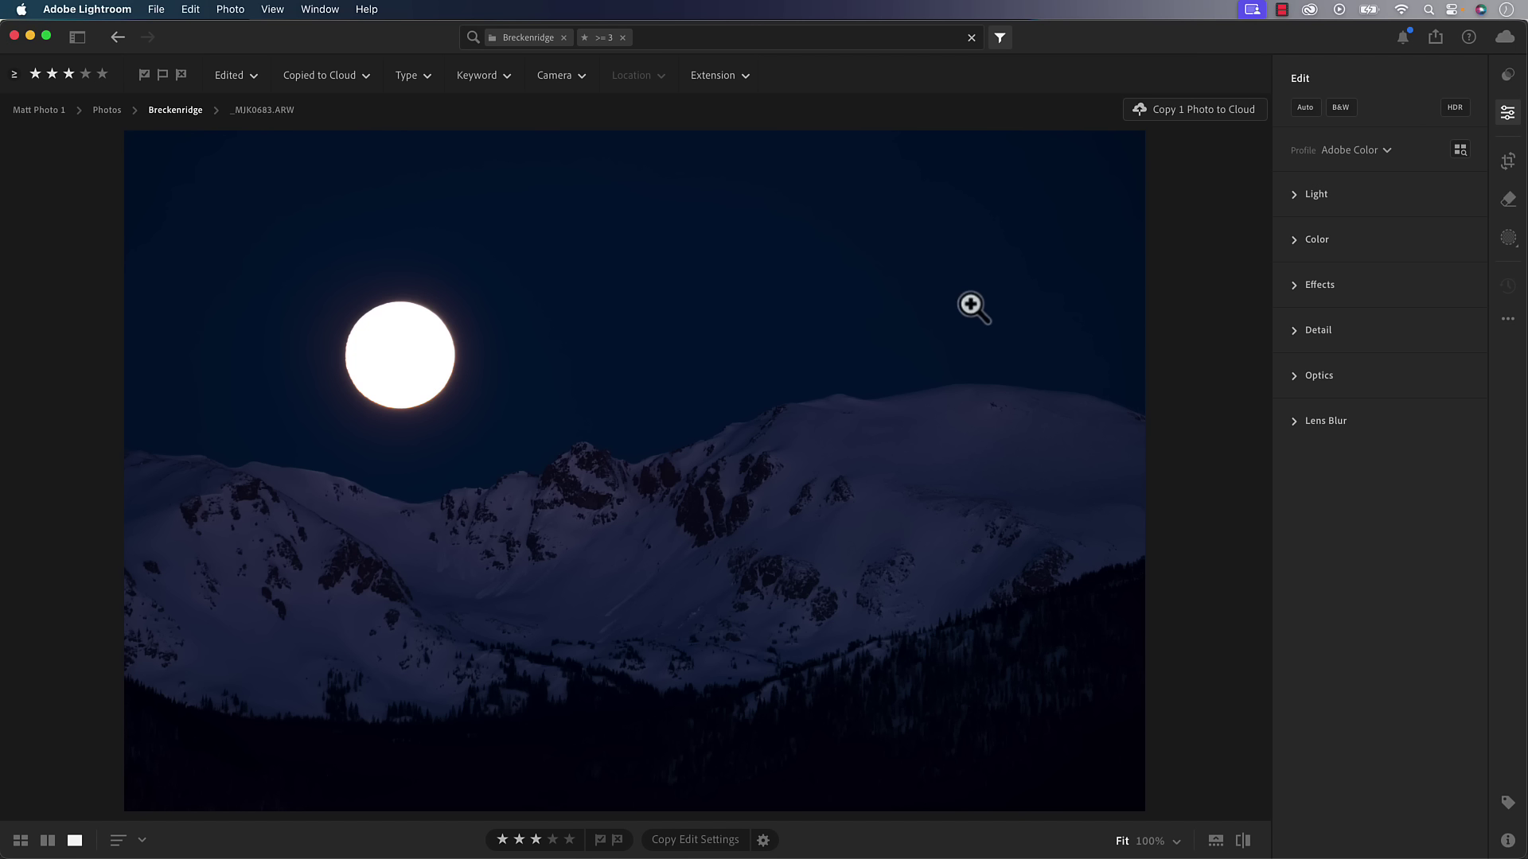
{"action": "key", "text": "backslash"}
Set _MJK0683 to Exposure +1.63, Highlights −14, Whites +33 and Blacks −8.
{"action": "left_click", "coordinate": [1309, 195]}
{"action": "left_click_drag", "start_coordinate": [1394, 248], "coordinate": [1408, 248]}
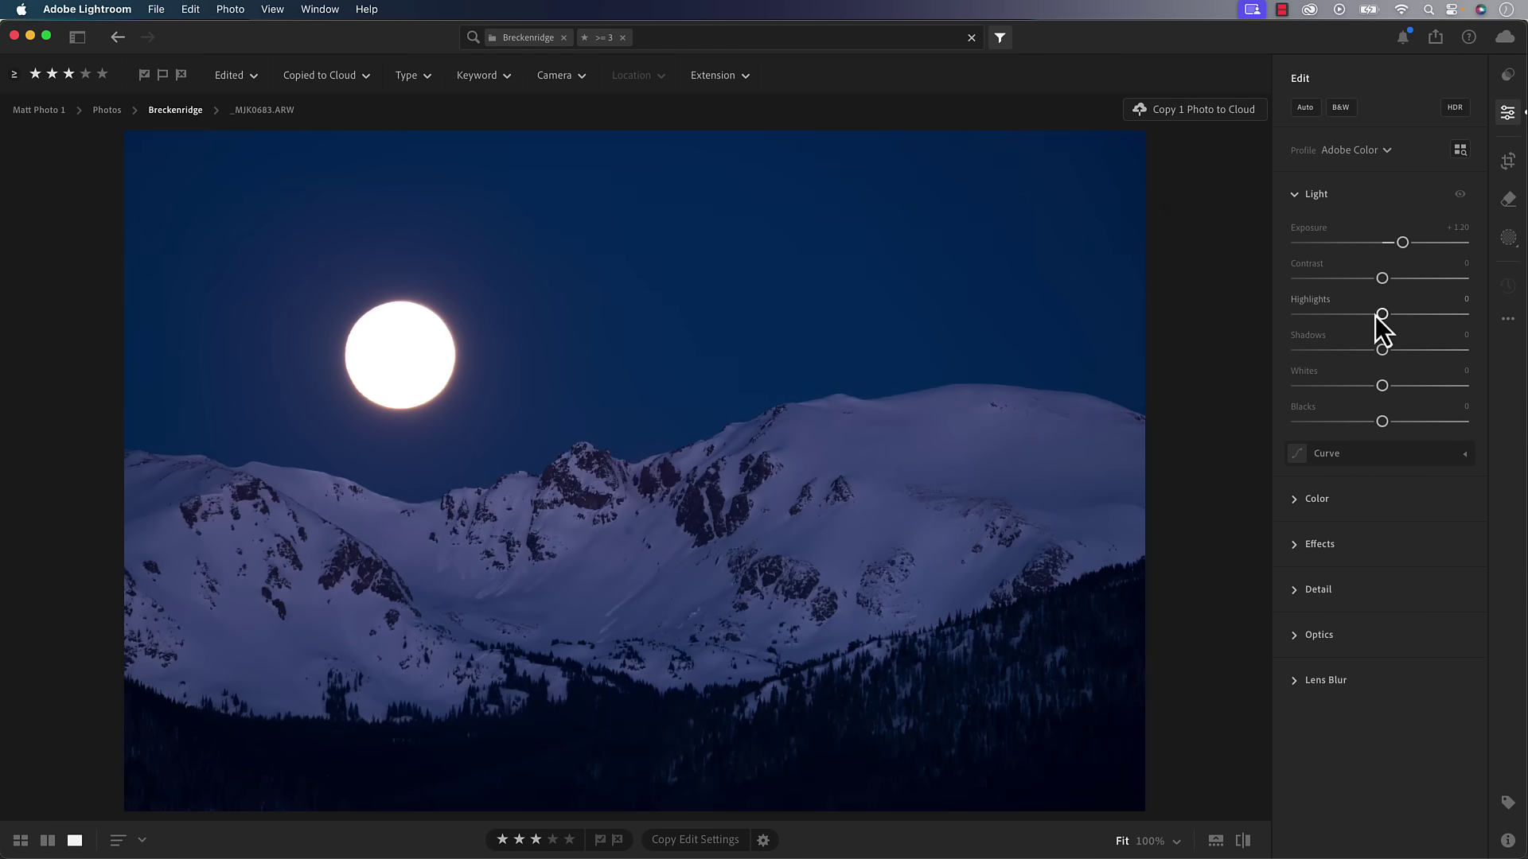
{"action": "left_click_drag", "start_coordinate": [1381, 314], "coordinate": [1364, 314]}
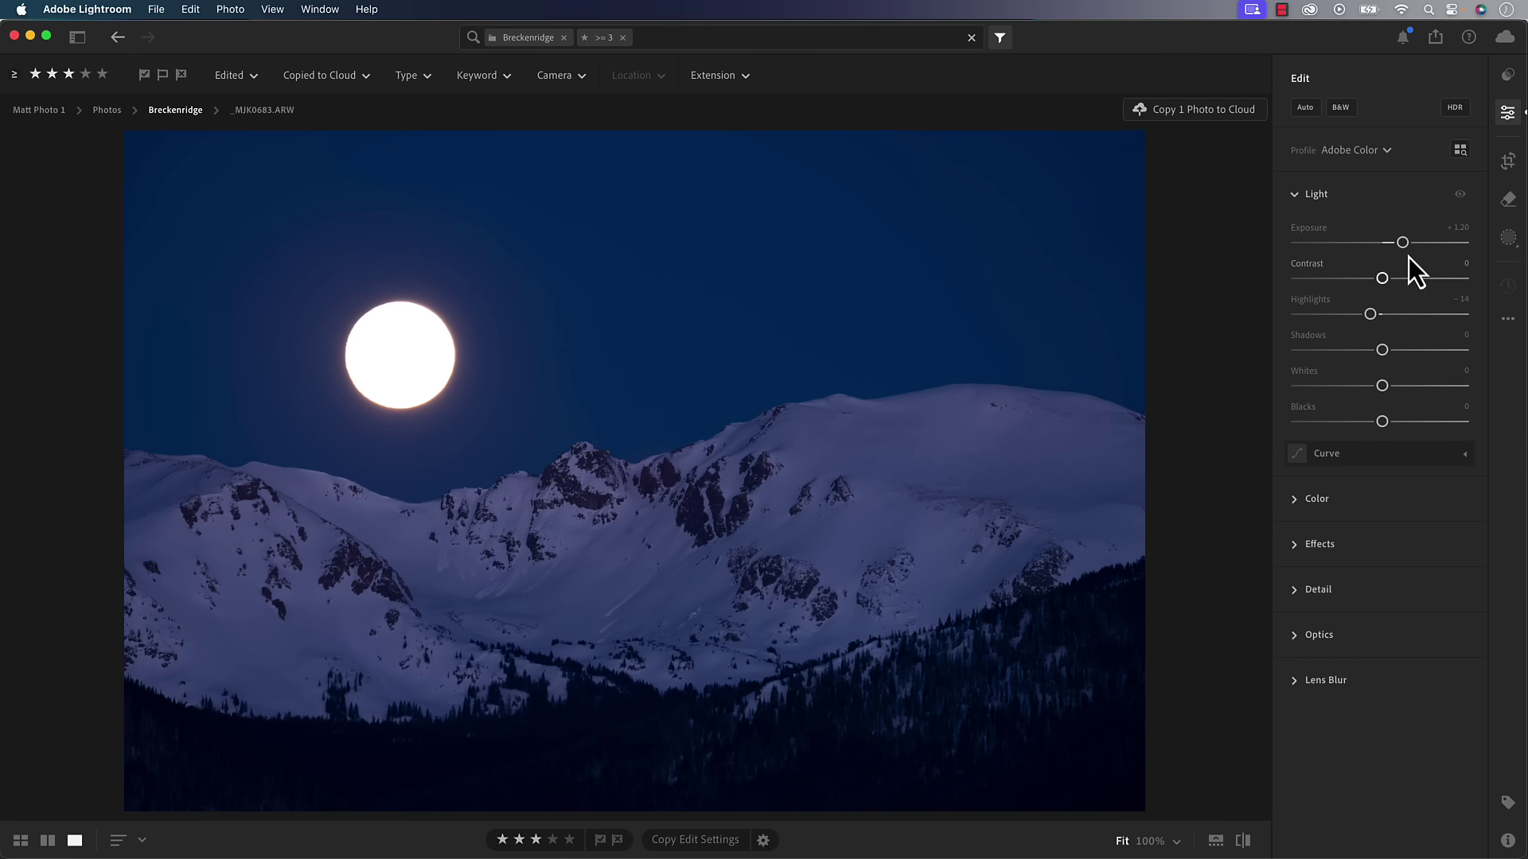
{"action": "mouse_move", "coordinate": [1405, 244]}
{"action": "left_mouse_down"}
{"action": "mouse_move", "coordinate": [1424, 243]}
{"action": "mouse_move", "coordinate": [1406, 243]}
{"action": "left_mouse_up"}
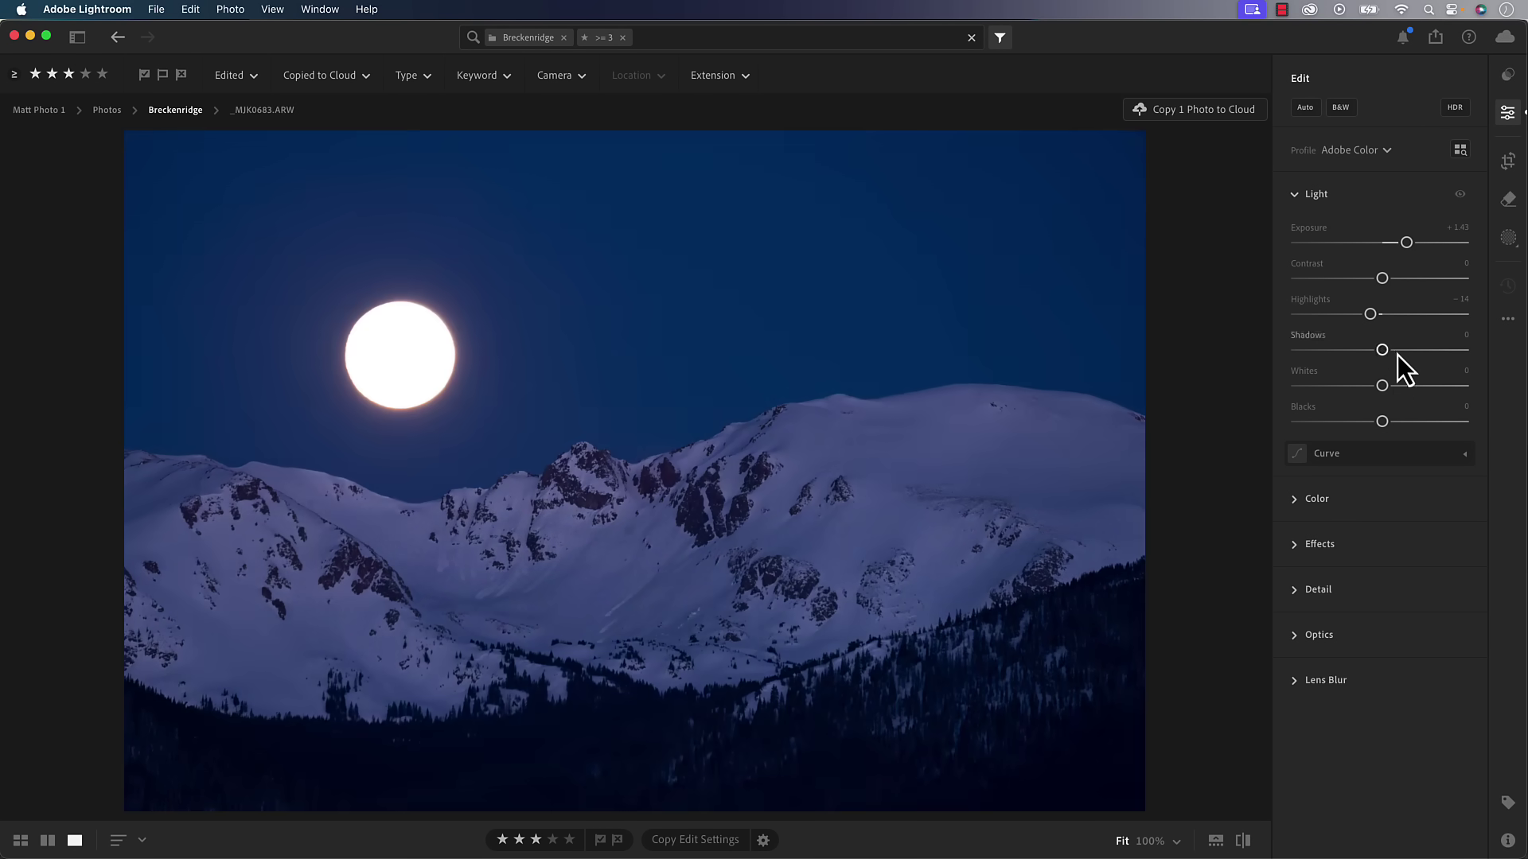
{"action": "left_click_drag", "start_coordinate": [1383, 385], "coordinate": [1376, 422]}
{"action": "left_click_drag", "start_coordinate": [1406, 242], "coordinate": [1409, 242]}
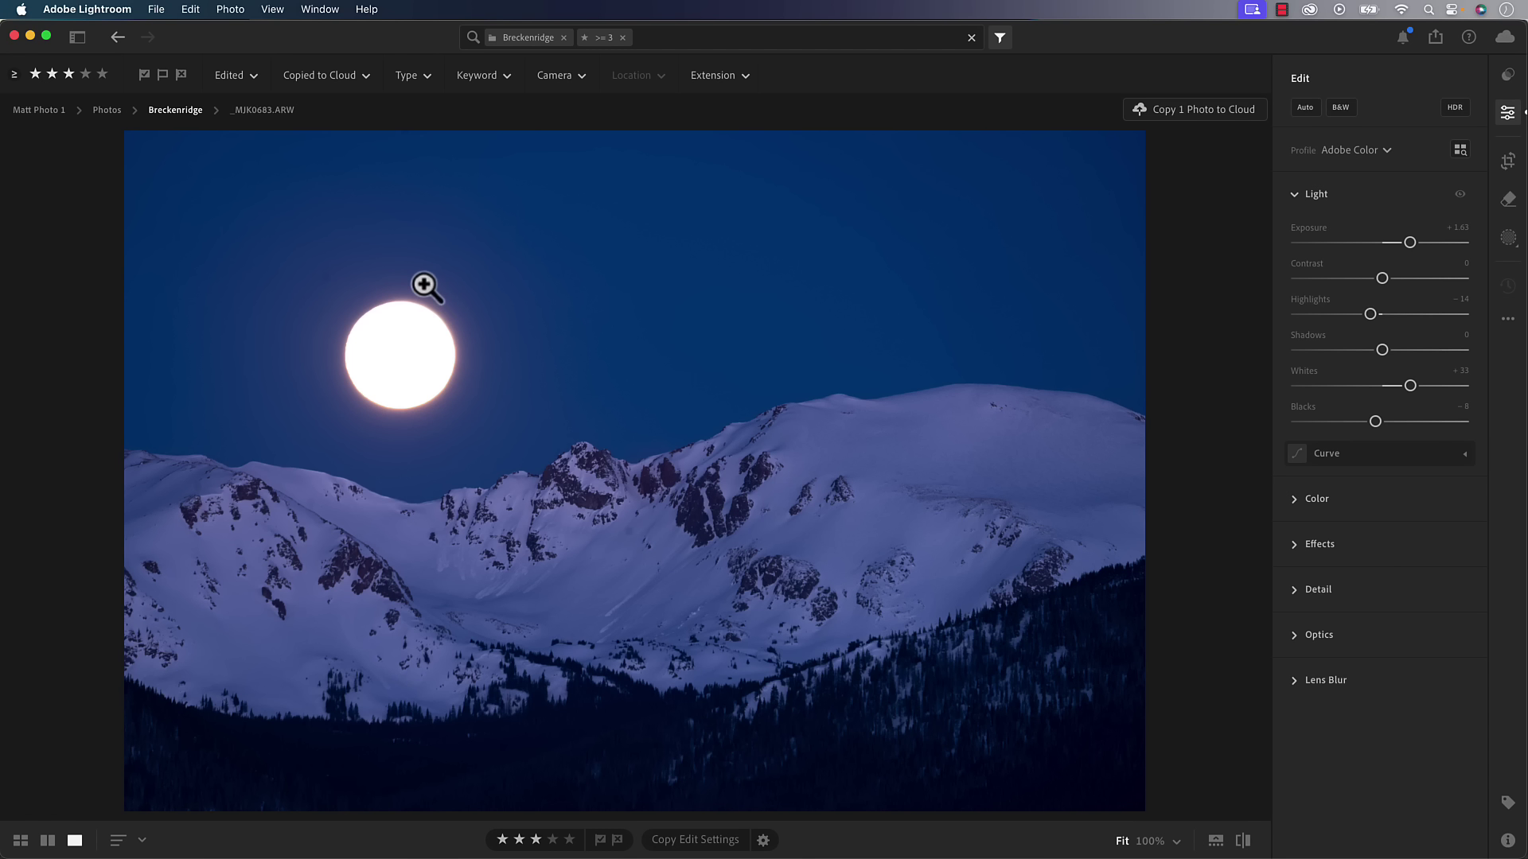
Raise the moon photo's Exposure to check the mountains, then reset it to zero.
{"action": "key", "text": "g"}
{"action": "key", "text": "shift+g"}
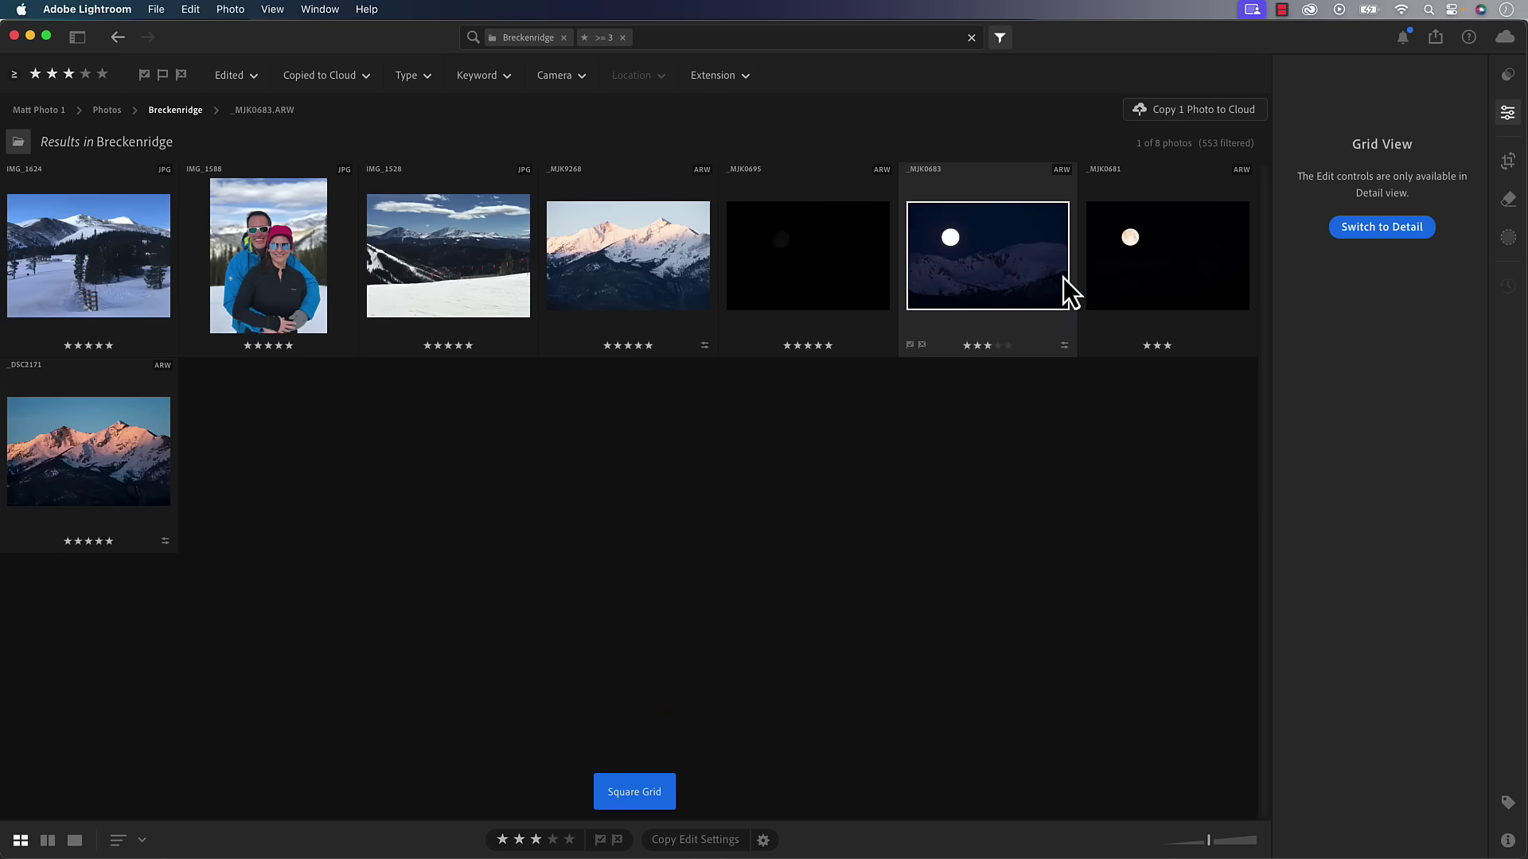
{"action": "double_click", "coordinate": [980, 261]}
{"action": "key", "text": "Left"}
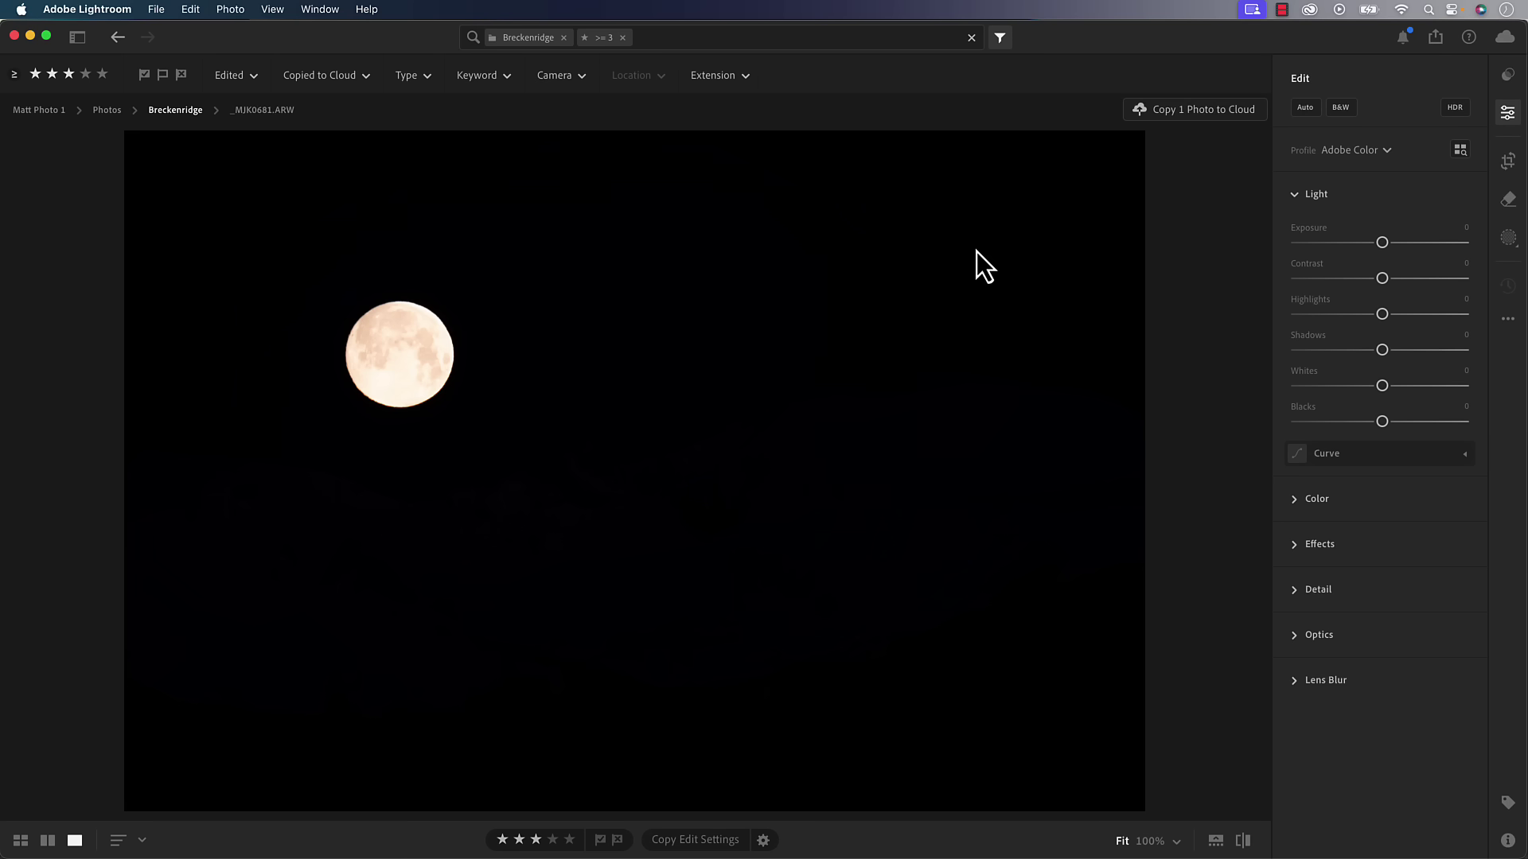
{"action": "left_click_drag", "start_coordinate": [1391, 245], "coordinate": [1473, 253]}
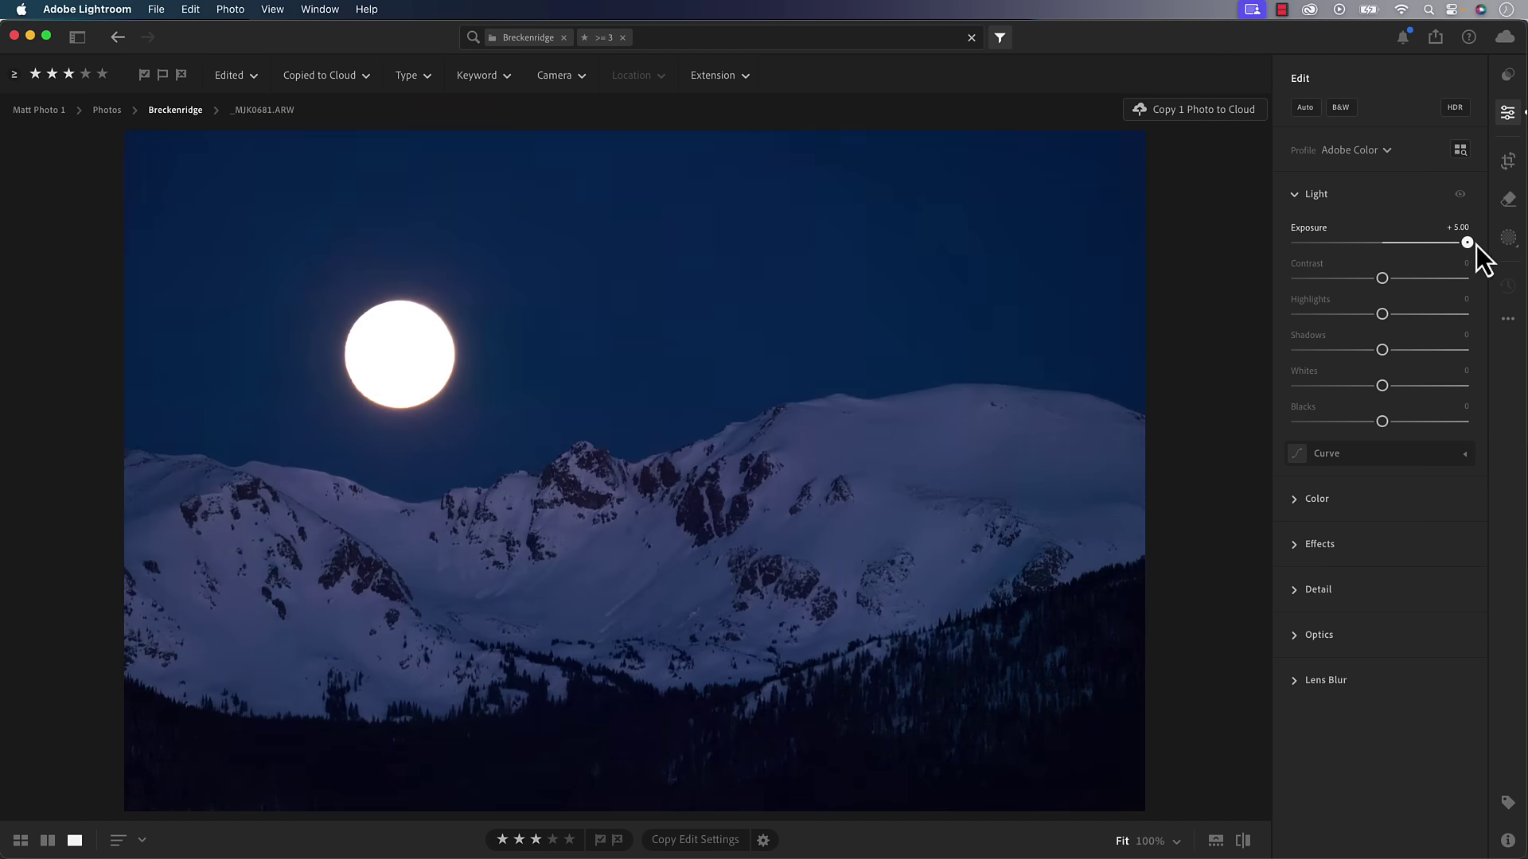
{"action": "double_click", "coordinate": [1465, 244]}
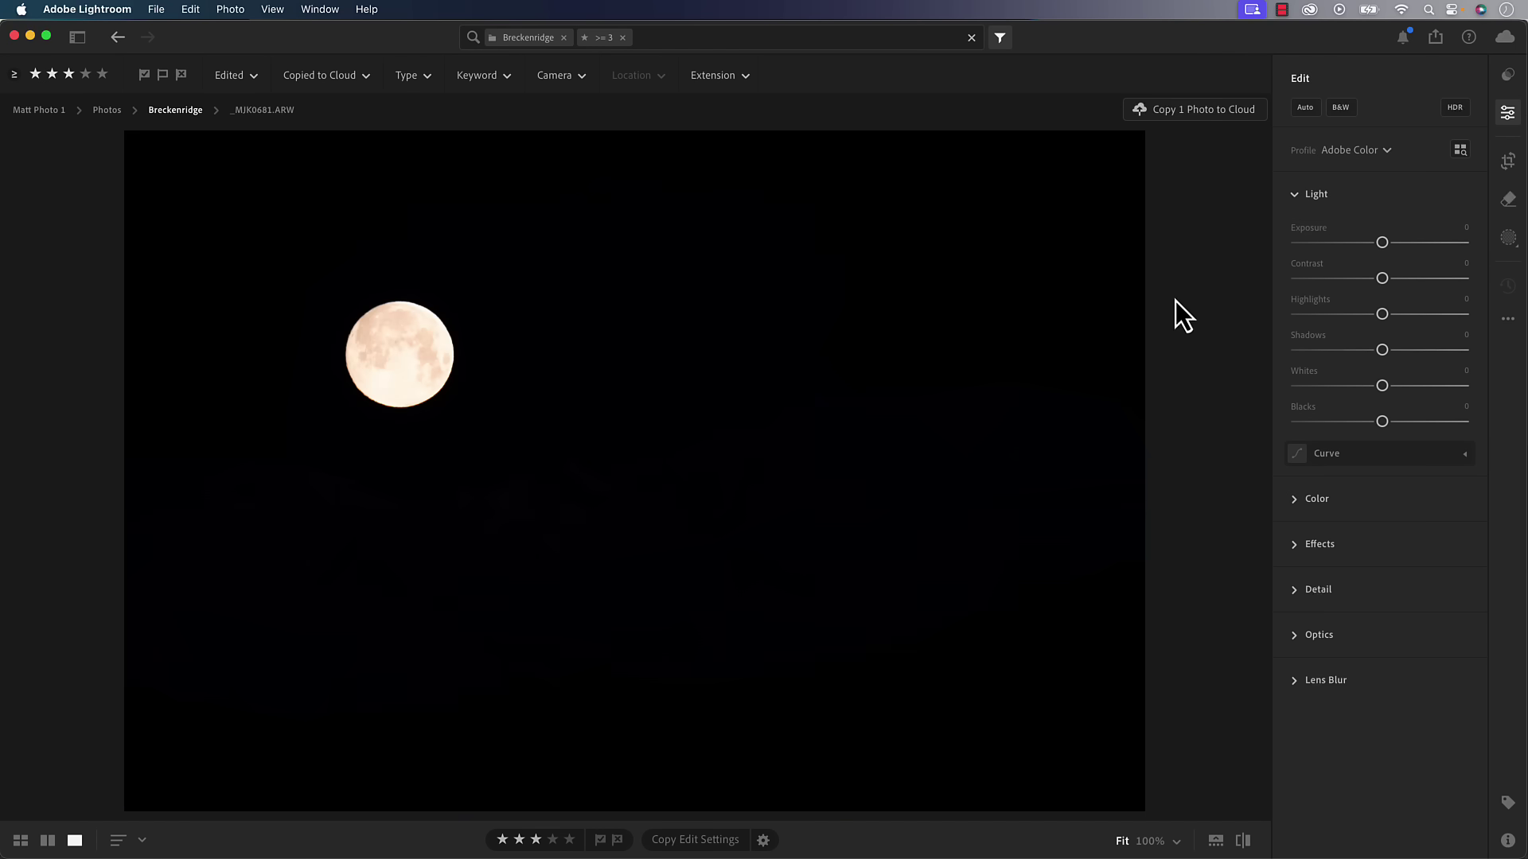
Open _MJK0683 and _MJK0681 together as layers in one Photoshop document.
{"action": "key", "text": "g"}
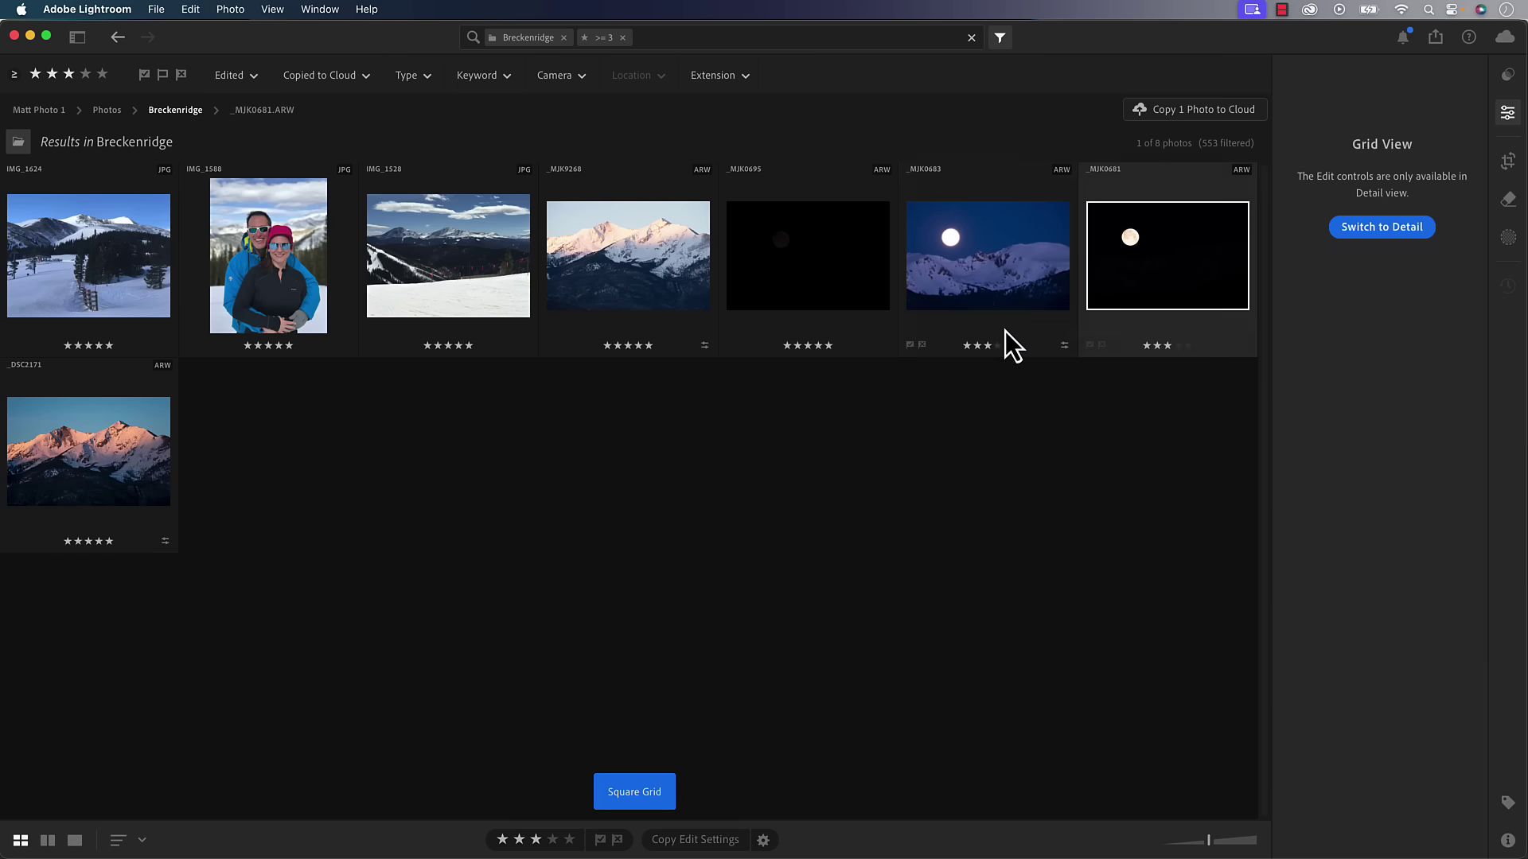
{"action": "left_click", "coordinate": [975, 255]}
{"action": "left_click", "coordinate": [1146, 255], "text": "shift"}
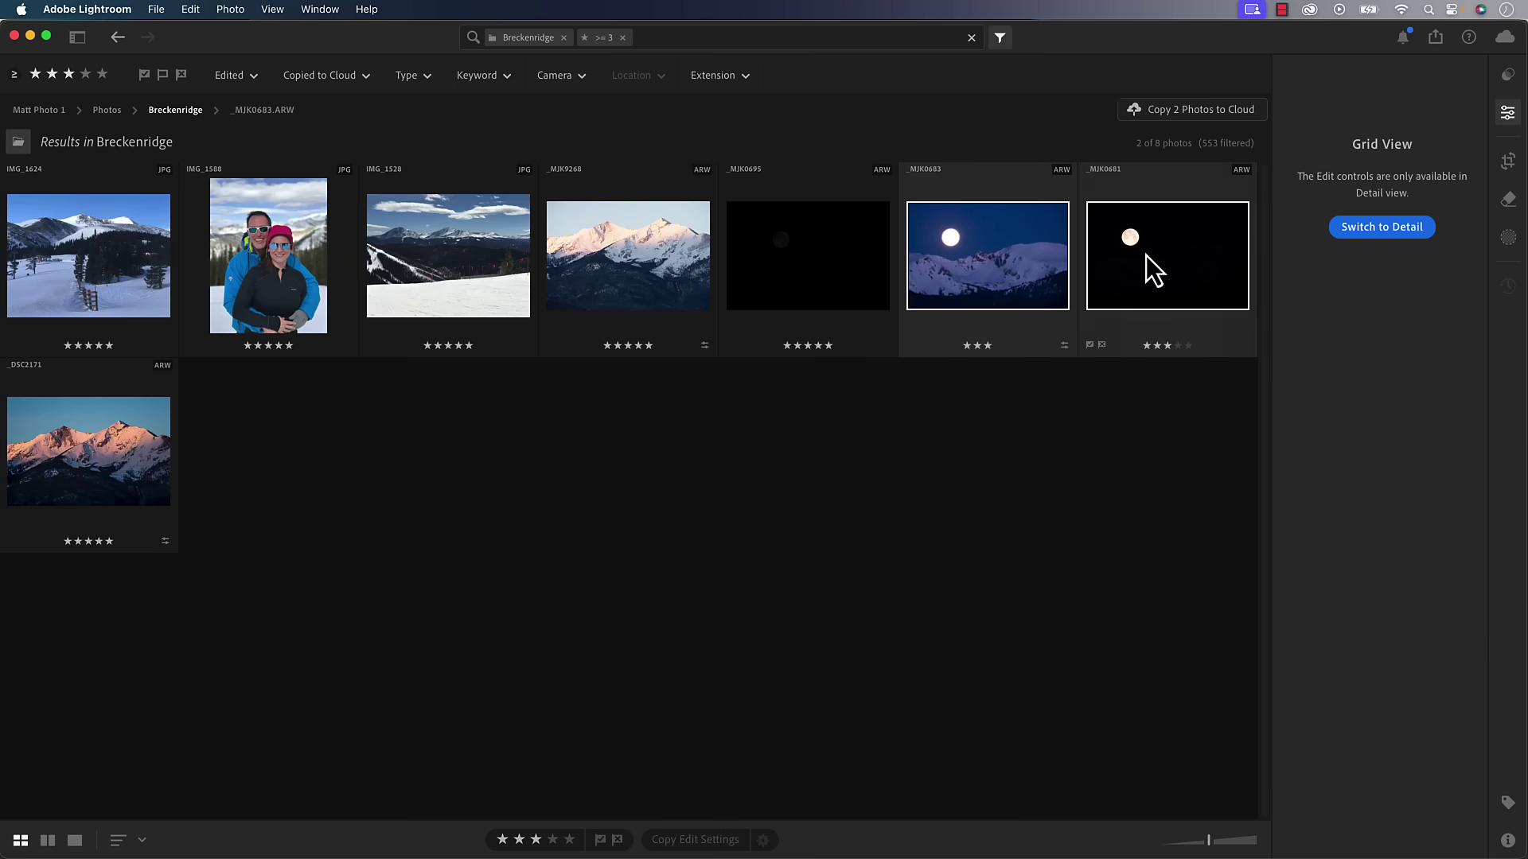
{"action": "right_click", "coordinate": [983, 246]}
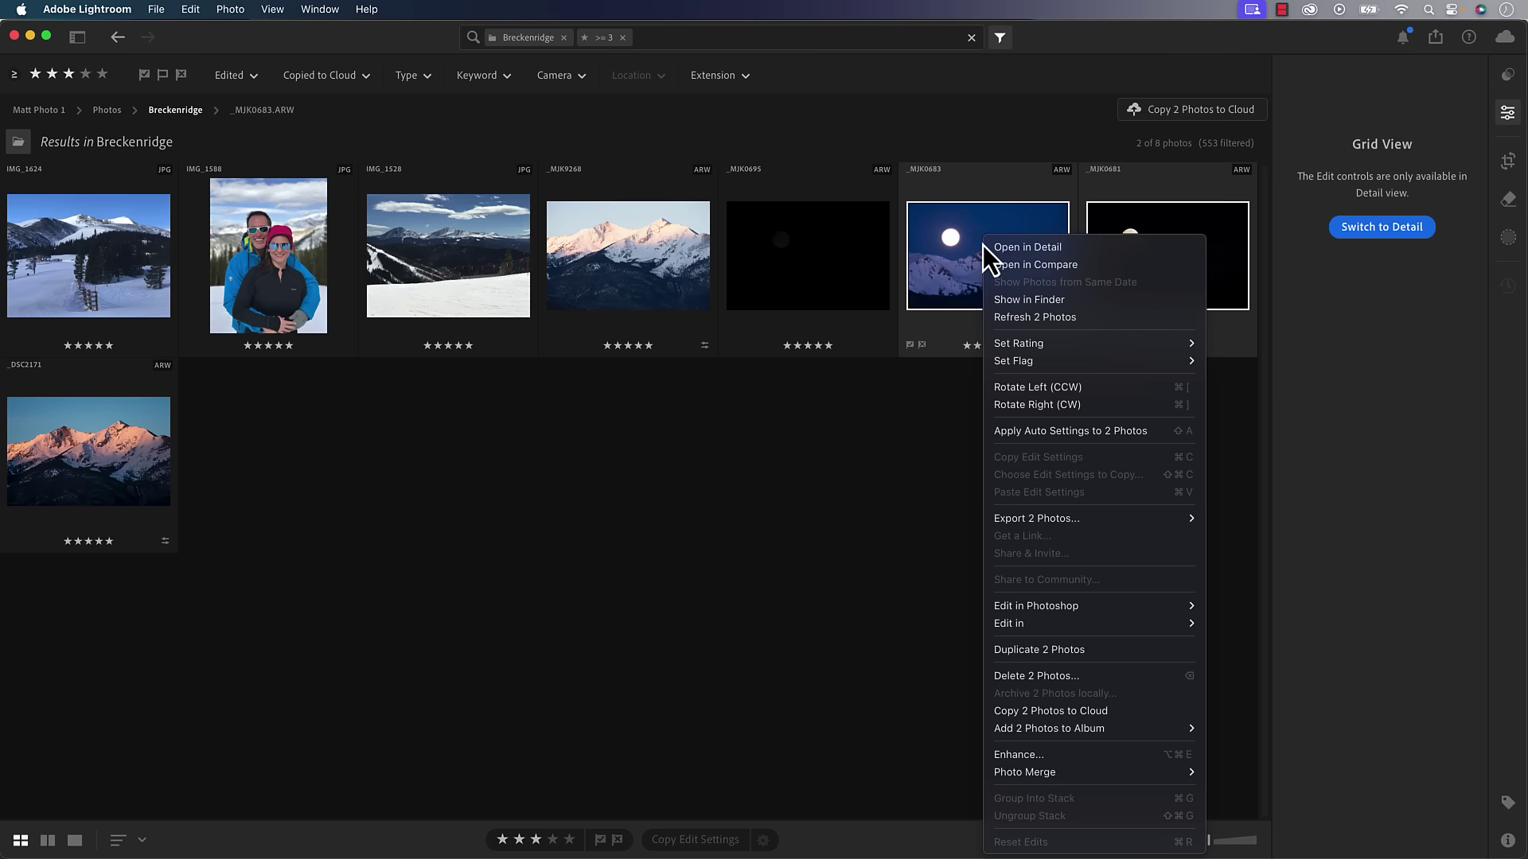
{"action": "mouse_move", "coordinate": [1034, 607]}
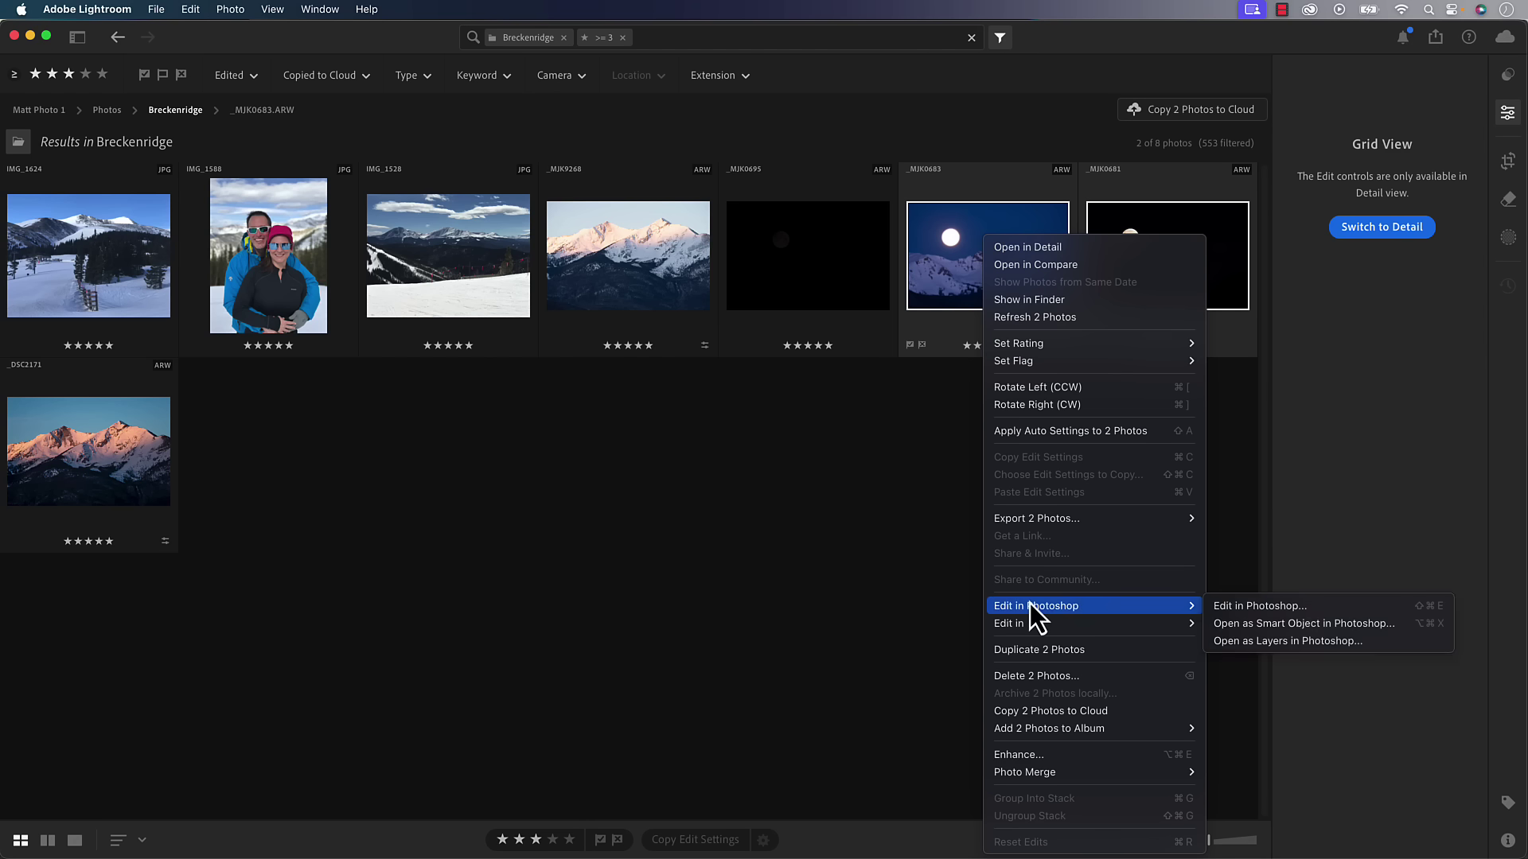
{"action": "left_click", "coordinate": [1289, 644]}
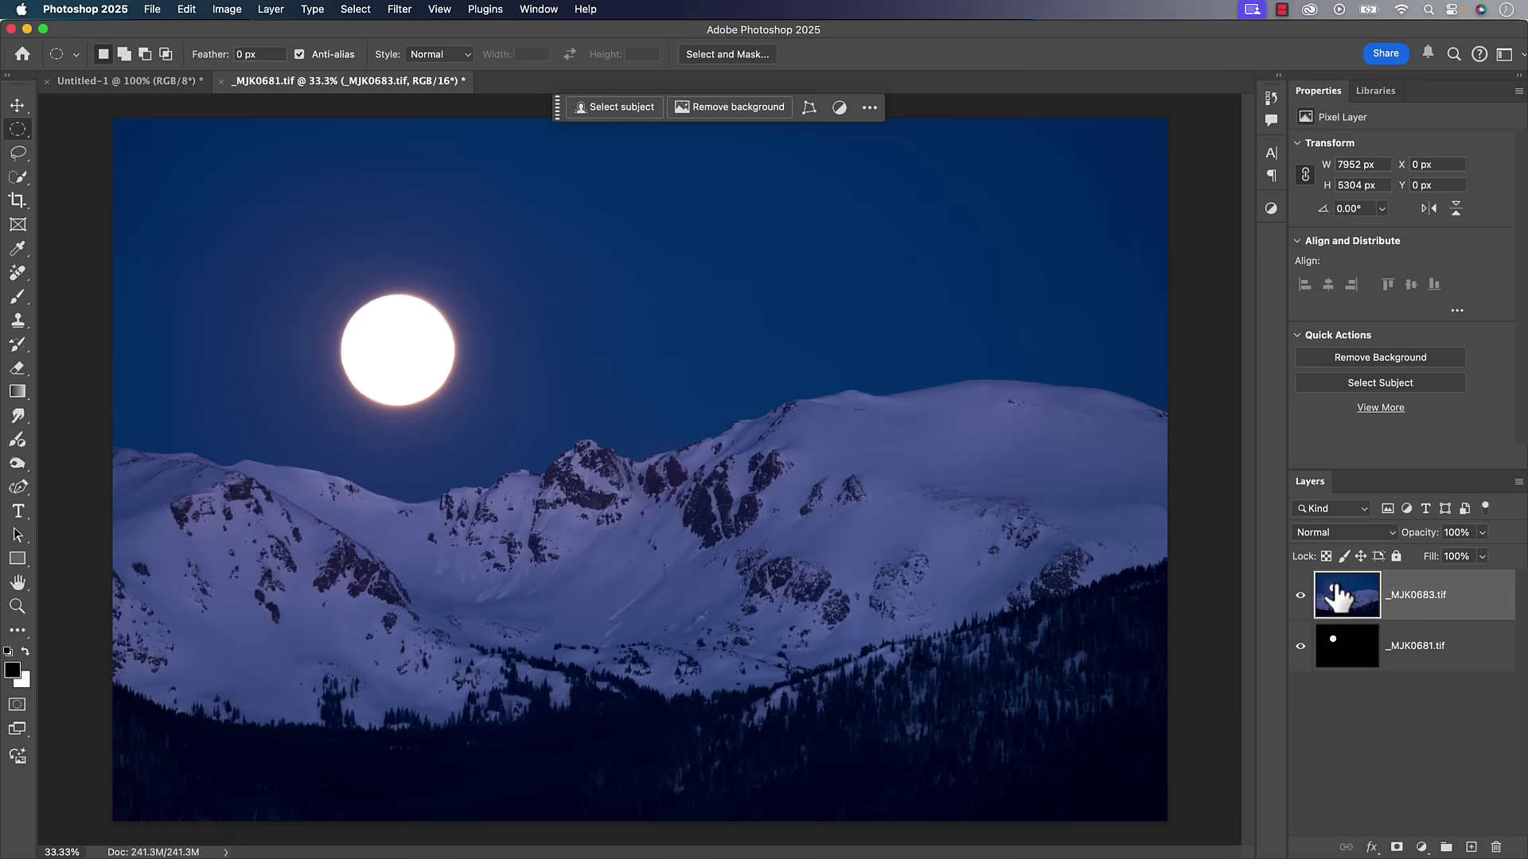
Move the _MJK0683 mountain layer below the _MJK0681 moon layer in the Layers panel.
{"action": "left_click_drag", "start_coordinate": [1345, 597], "coordinate": [1347, 666]}
{"action": "left_click", "coordinate": [1343, 612]}
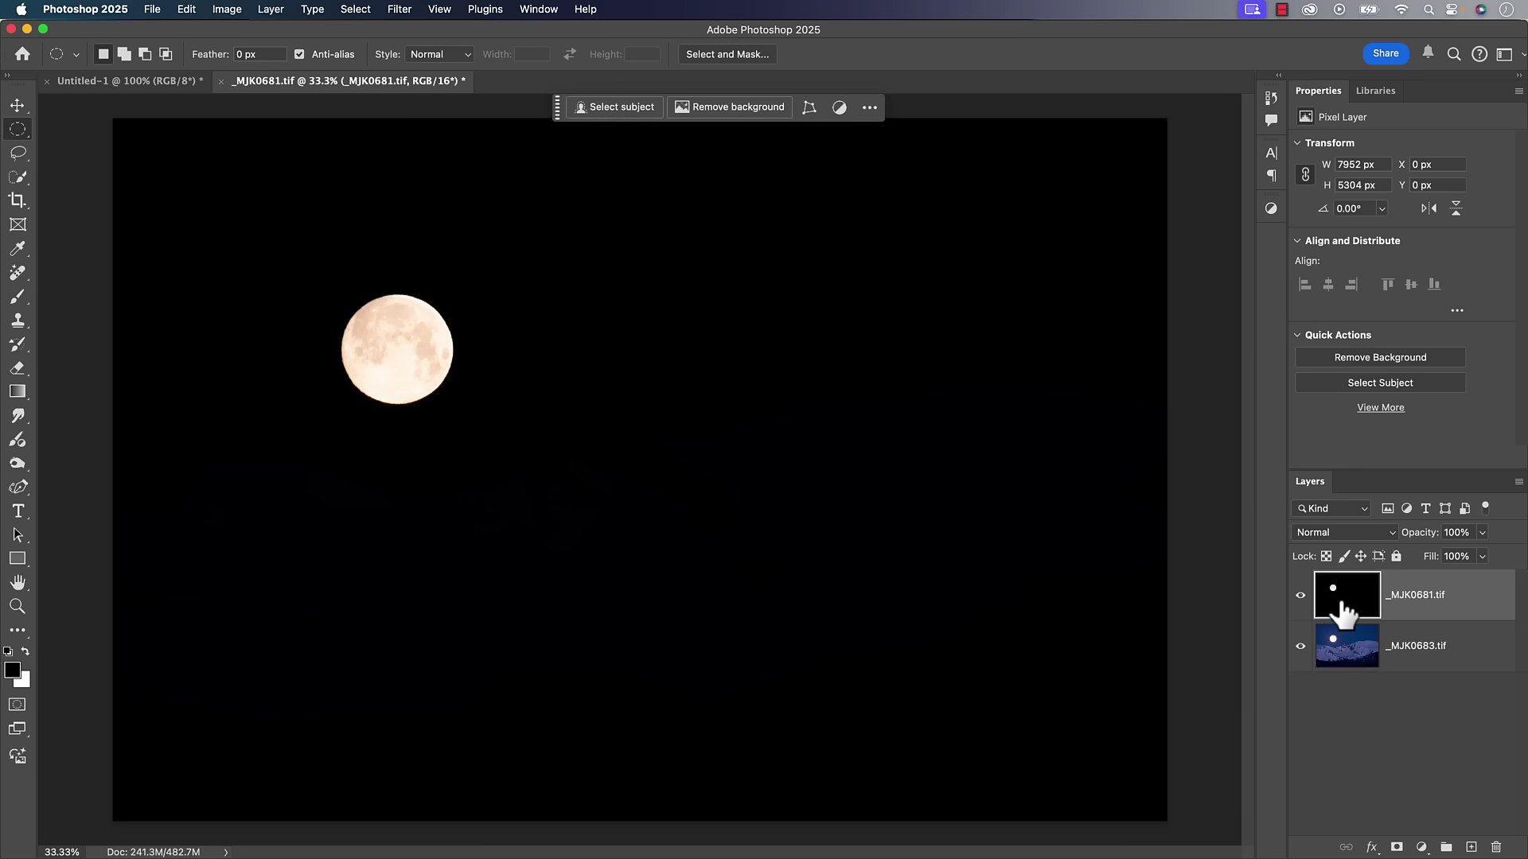
{"action": "left_click", "coordinate": [1342, 646]}
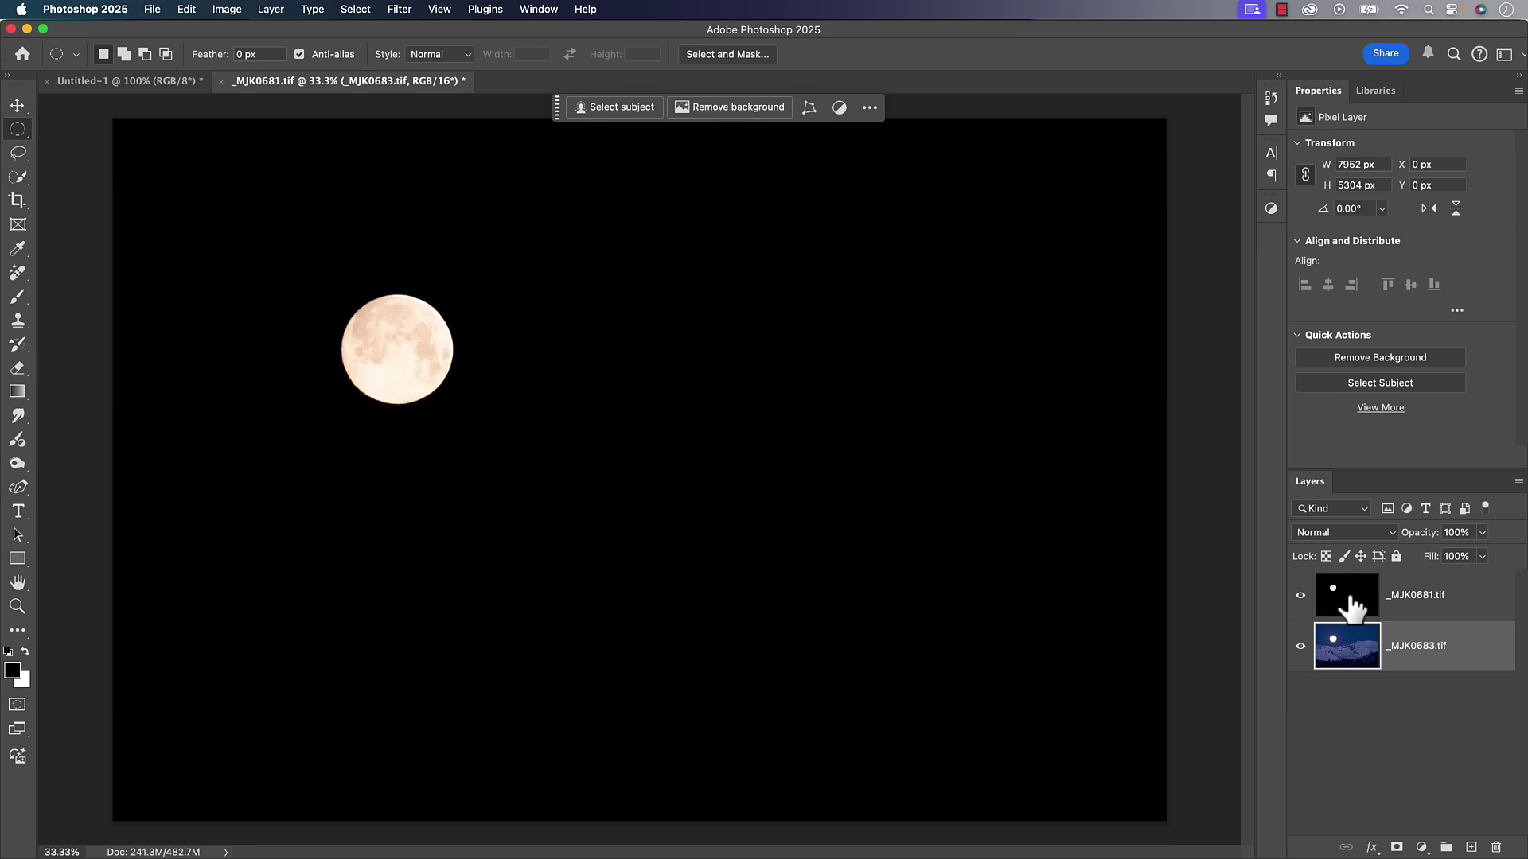
Mask the _MJK0681 layer to an elliptical selection around the moon.
{"action": "left_click", "coordinate": [1350, 602]}
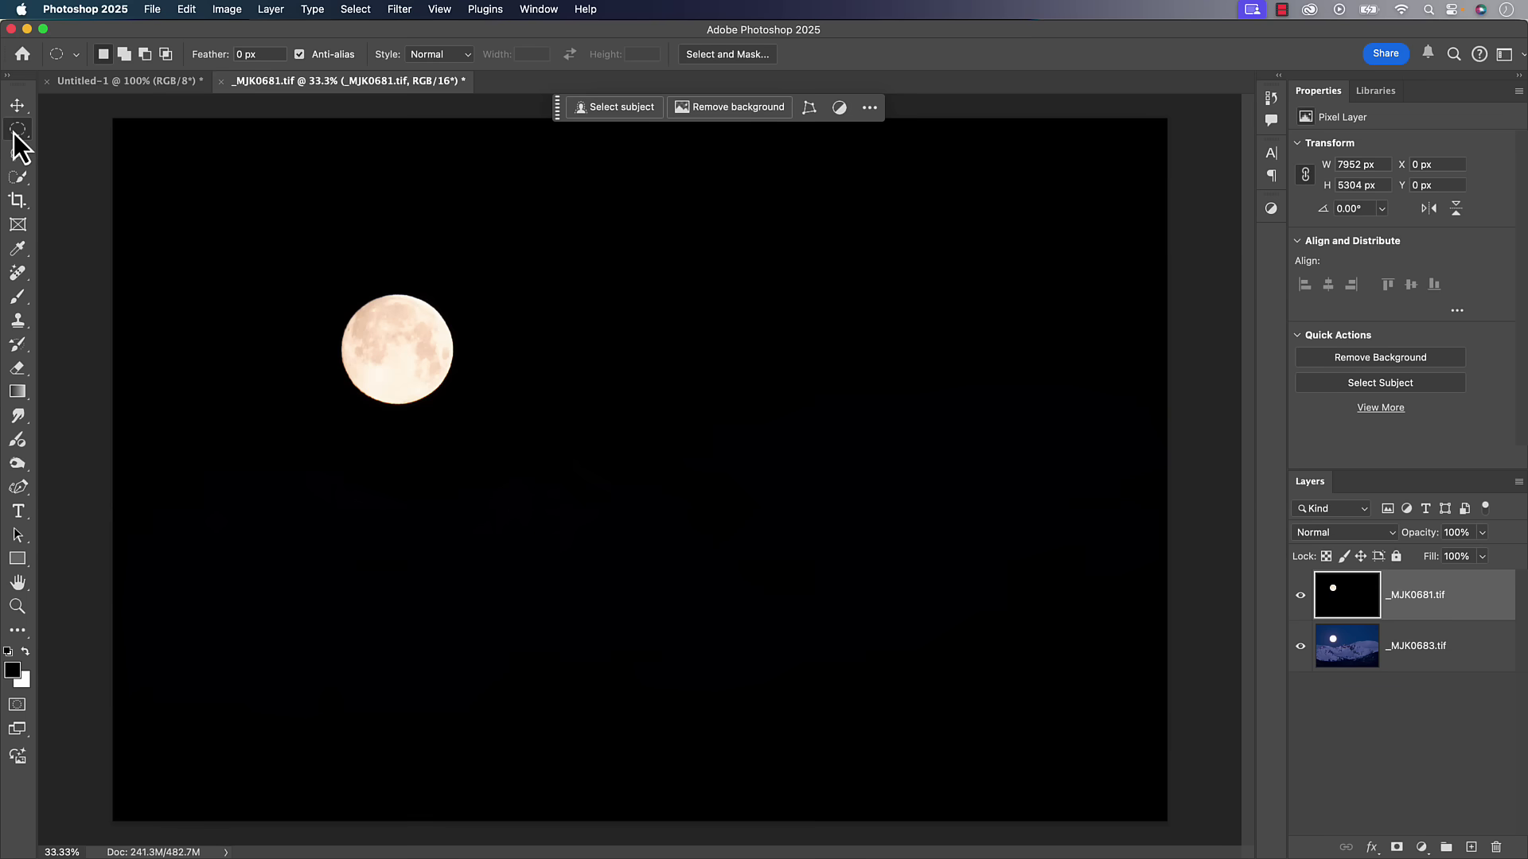
{"action": "left_click_drag", "start_coordinate": [369, 327], "coordinate": [453, 407]}
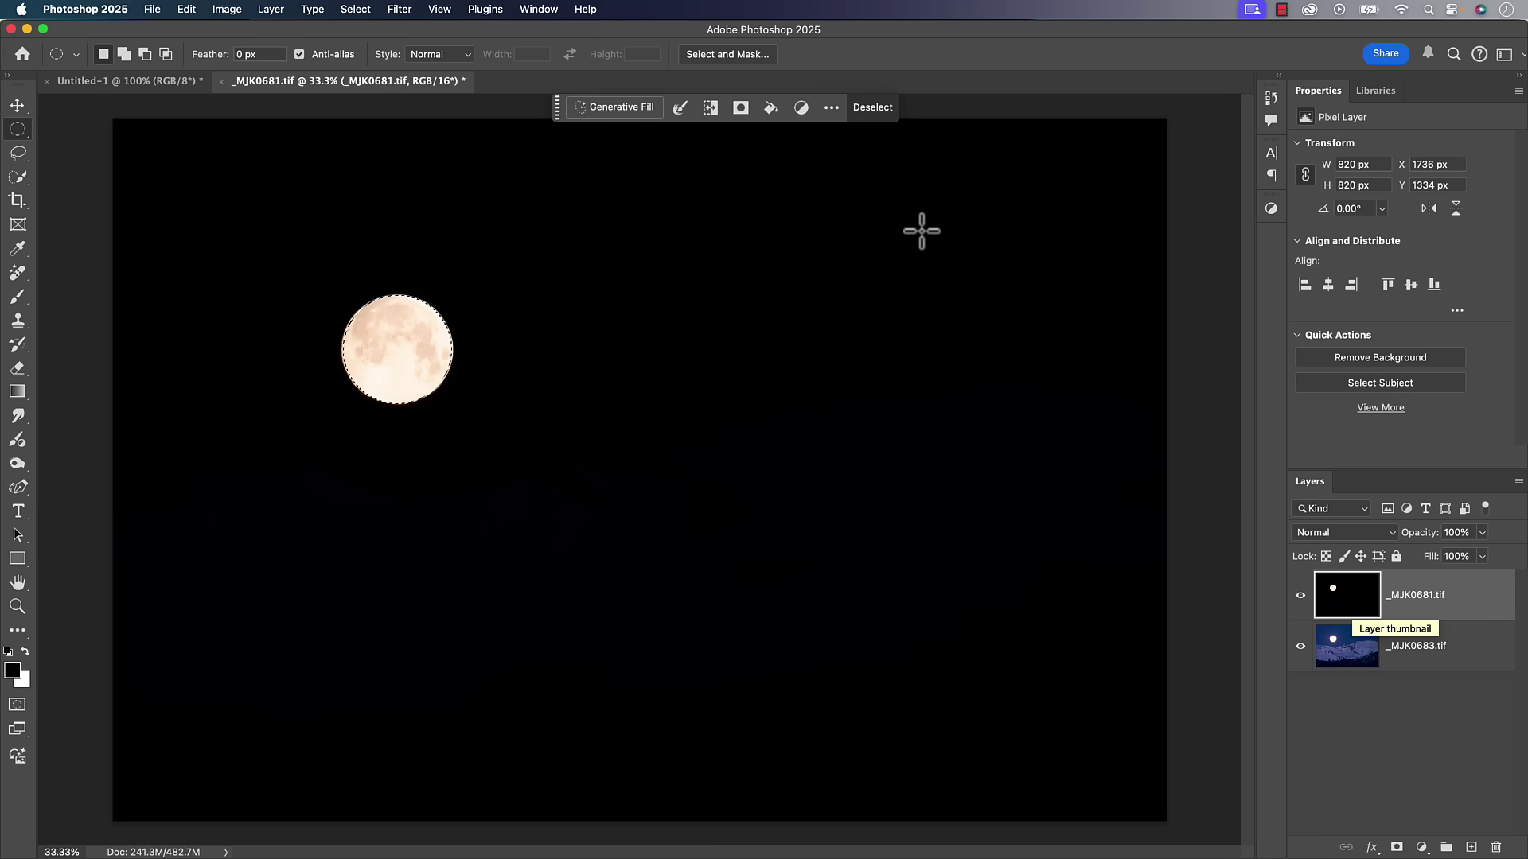
{"action": "left_click", "coordinate": [740, 107]}
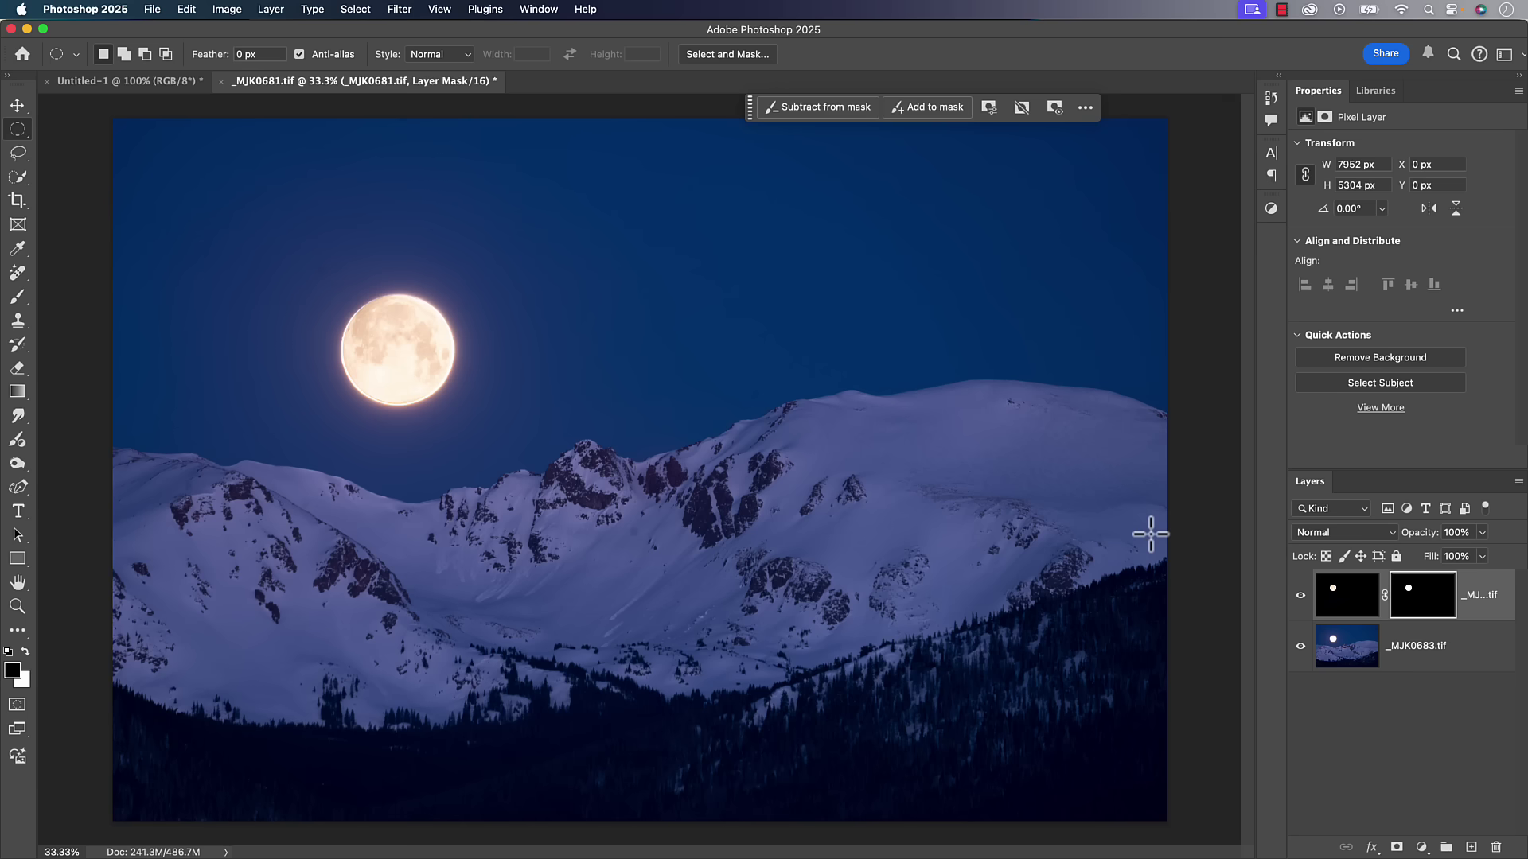
Toggle the masked moon layer to compare, then reload the mask as a moon selection on the layer pixels.
{"action": "left_click", "coordinate": [1299, 595]}
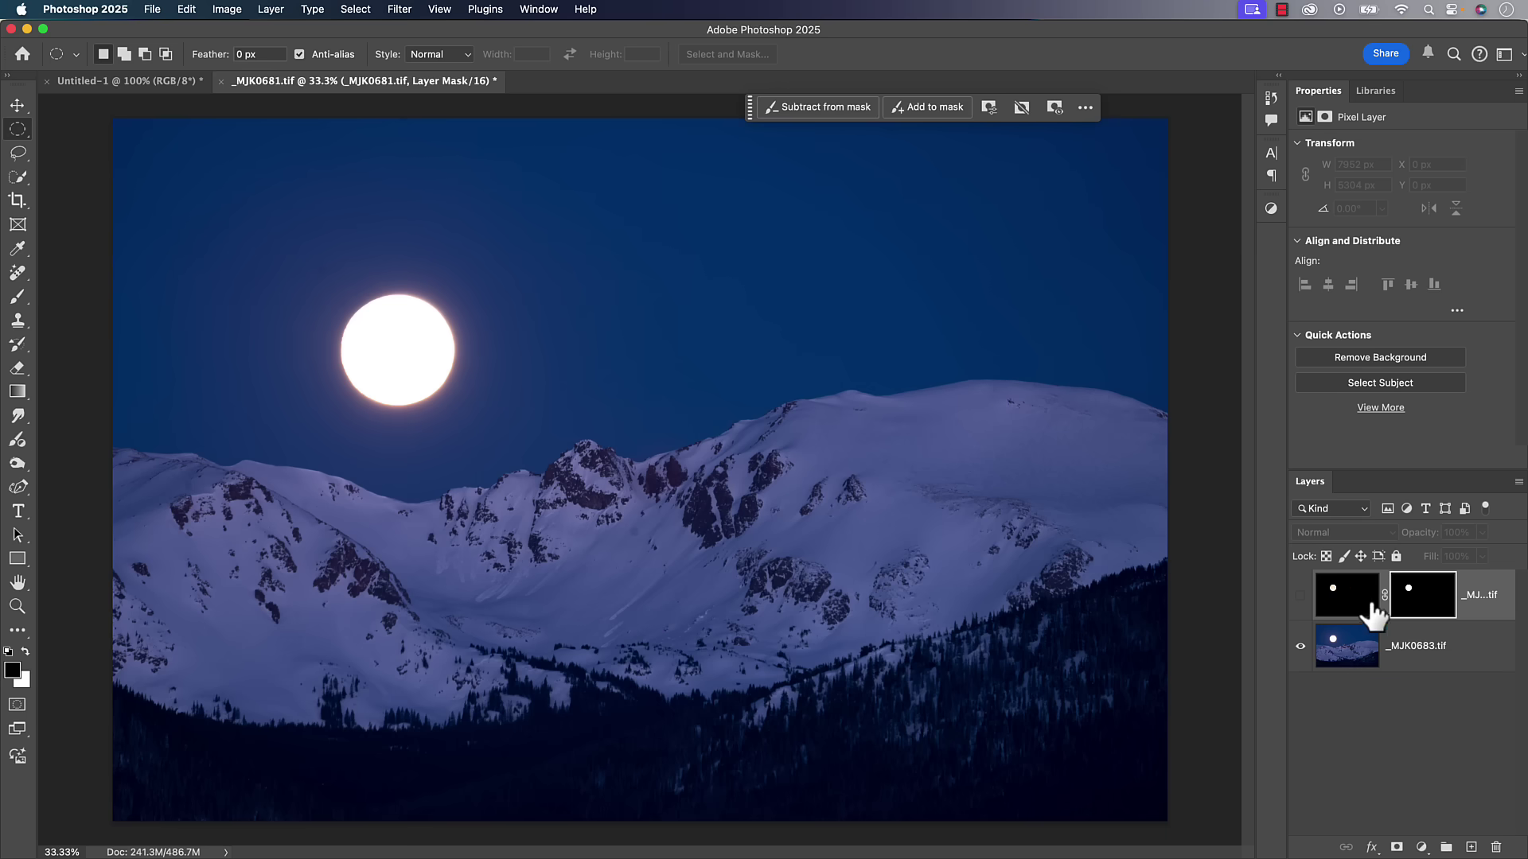
{"action": "left_click", "coordinate": [1300, 596]}
{"action": "left_click", "coordinate": [1412, 603]}
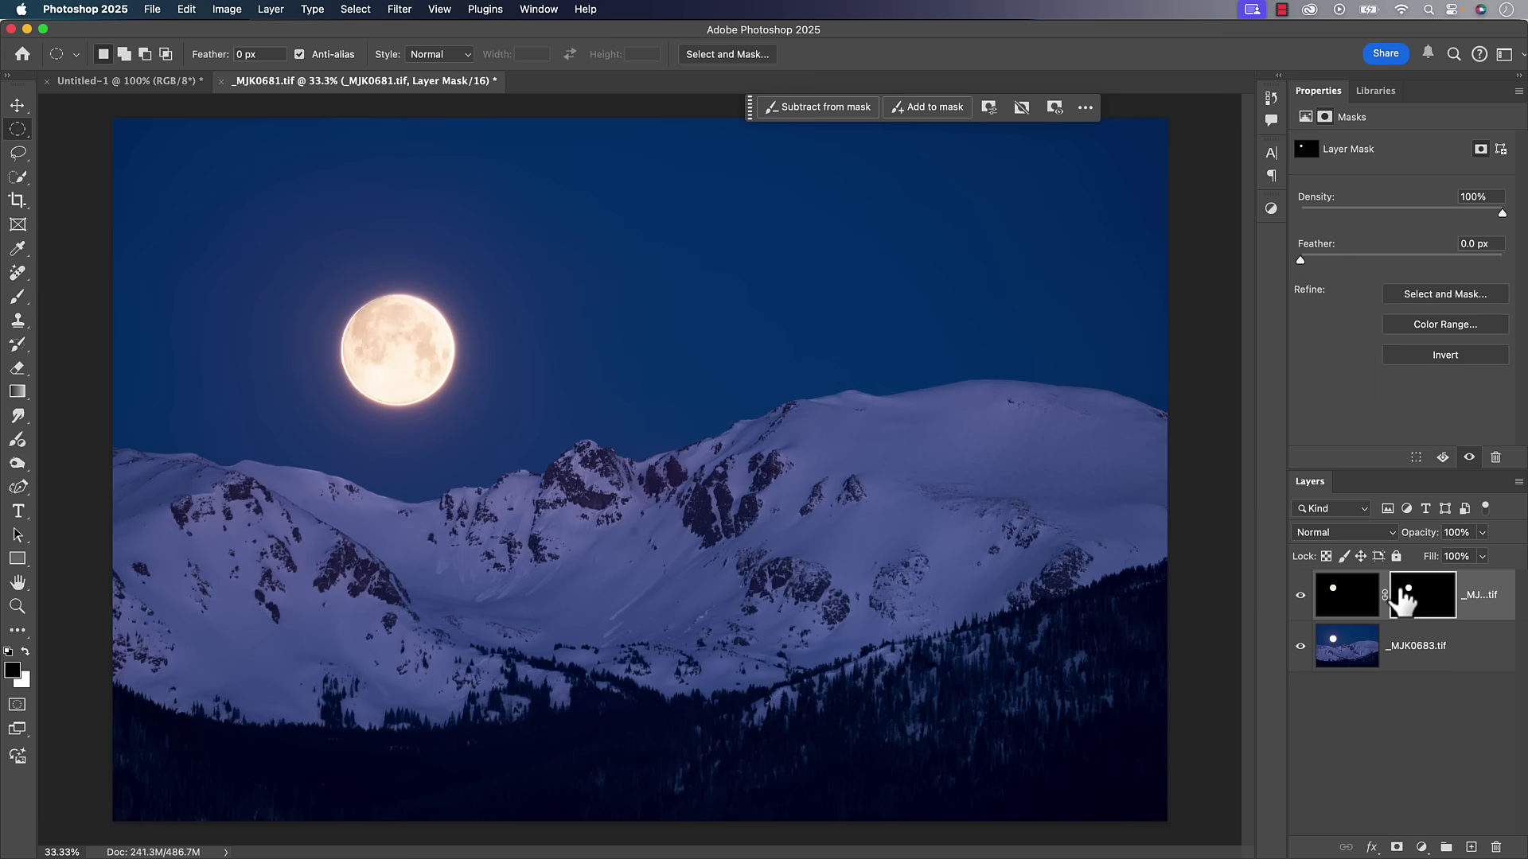
{"action": "left_click", "coordinate": [1407, 602], "text": "super"}
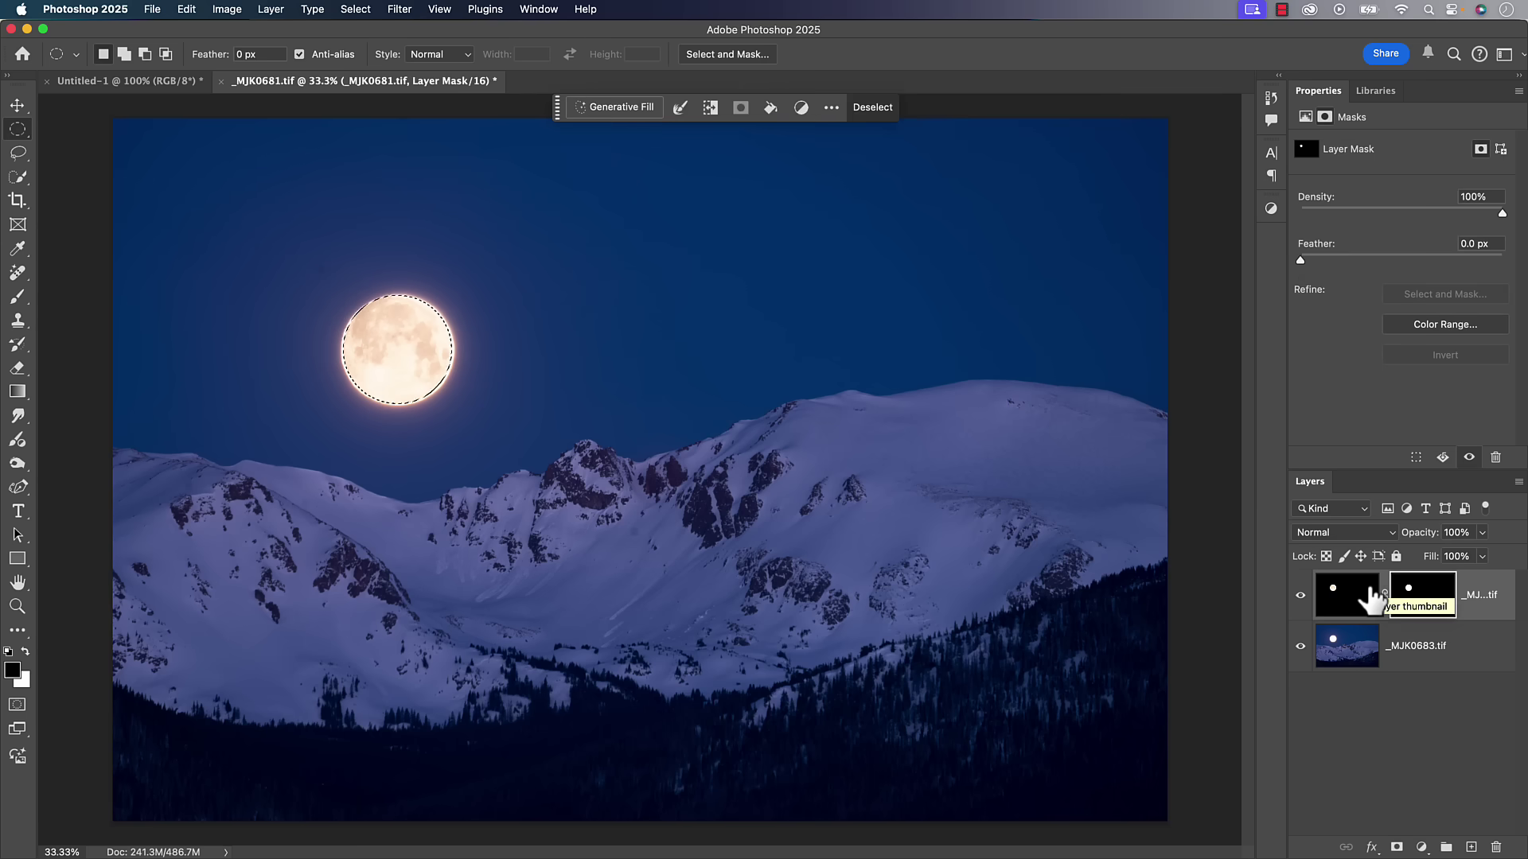
{"action": "left_click", "coordinate": [1346, 605]}
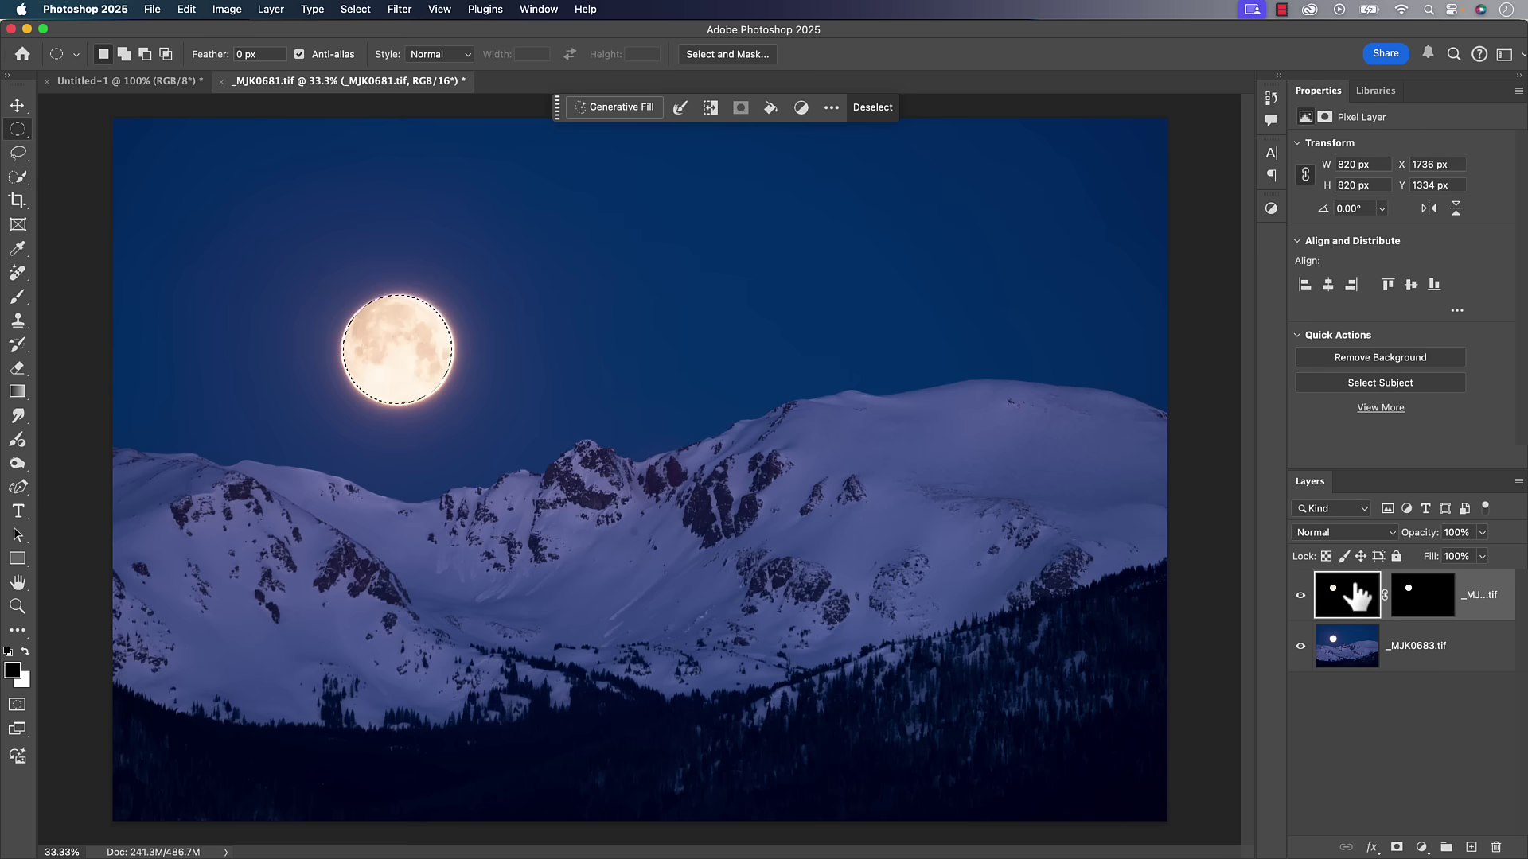
Copy the selected moon onto Layer 1 and scale it up about 108% to 894 × 894 px.
{"action": "key", "text": "super+j"}
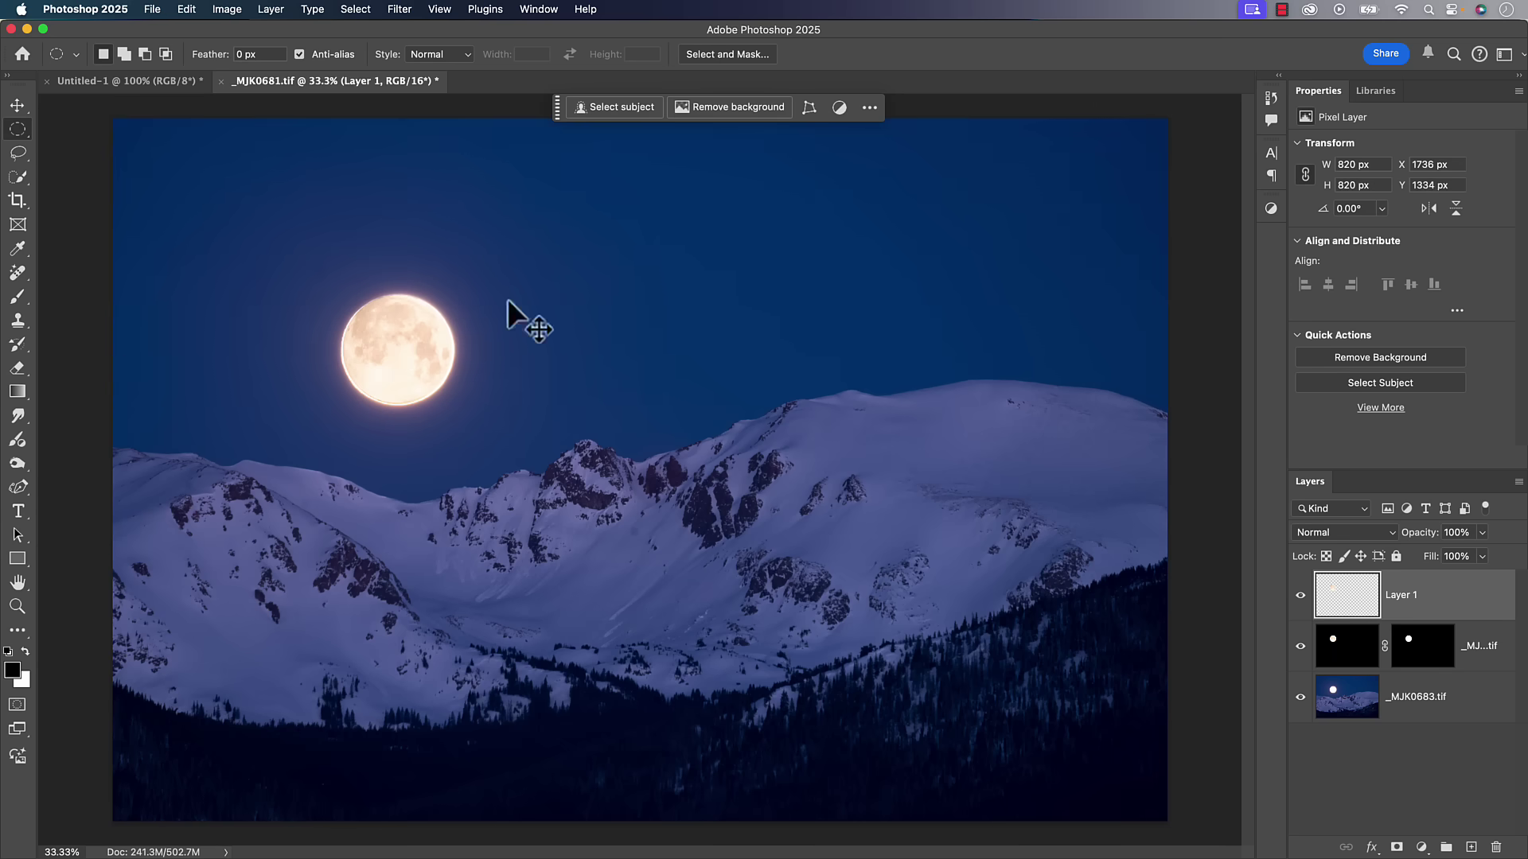
{"action": "key", "text": "super+t"}
{"action": "left_click_drag", "start_coordinate": [451, 403], "coordinate": [458, 411]}
{"action": "key", "text": "Return"}
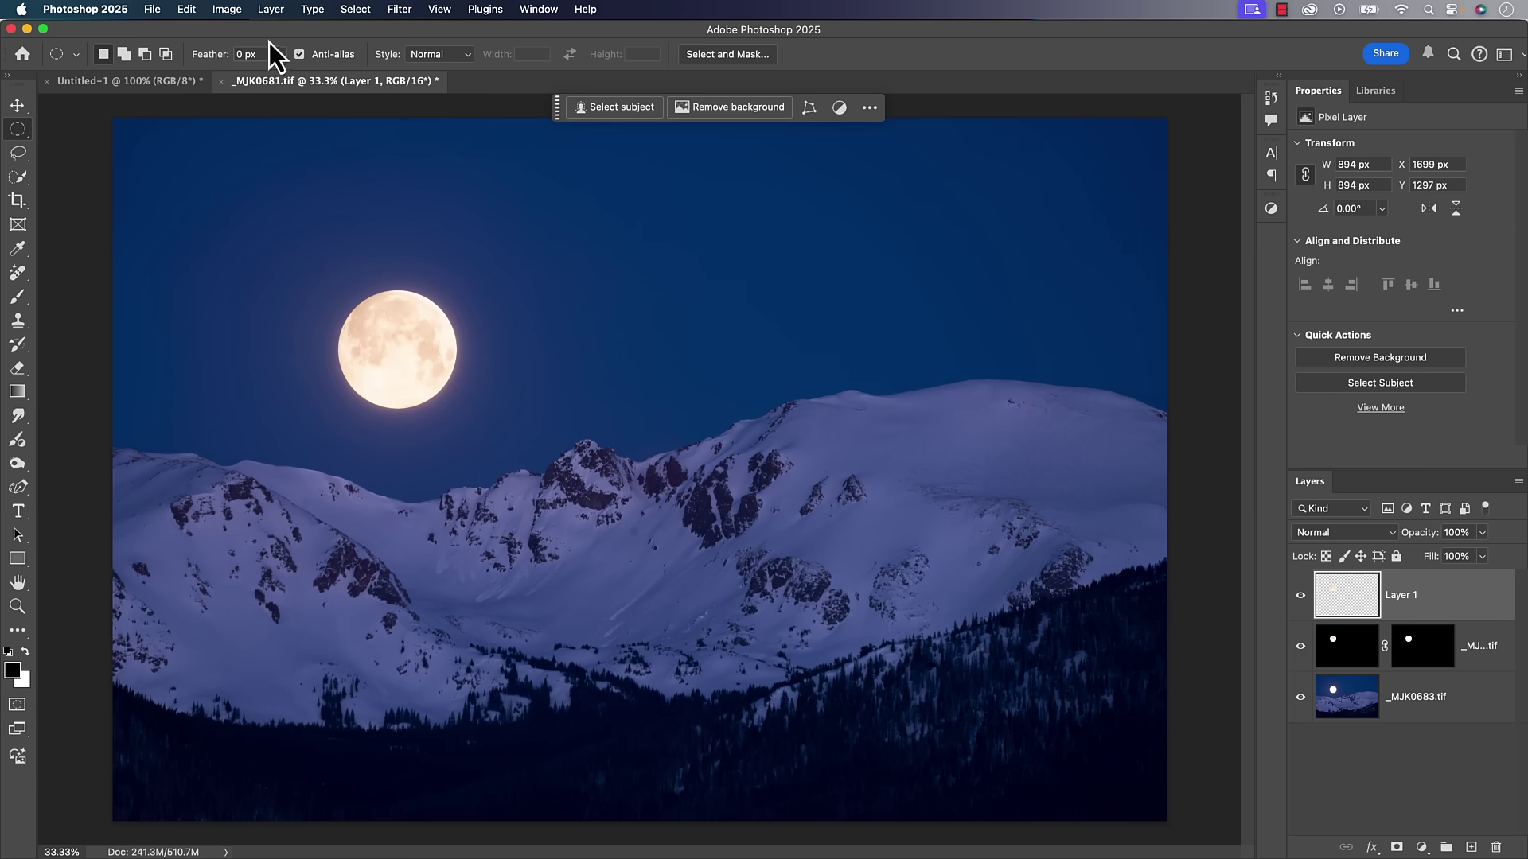
{"action": "left_click", "coordinate": [152, 10]}
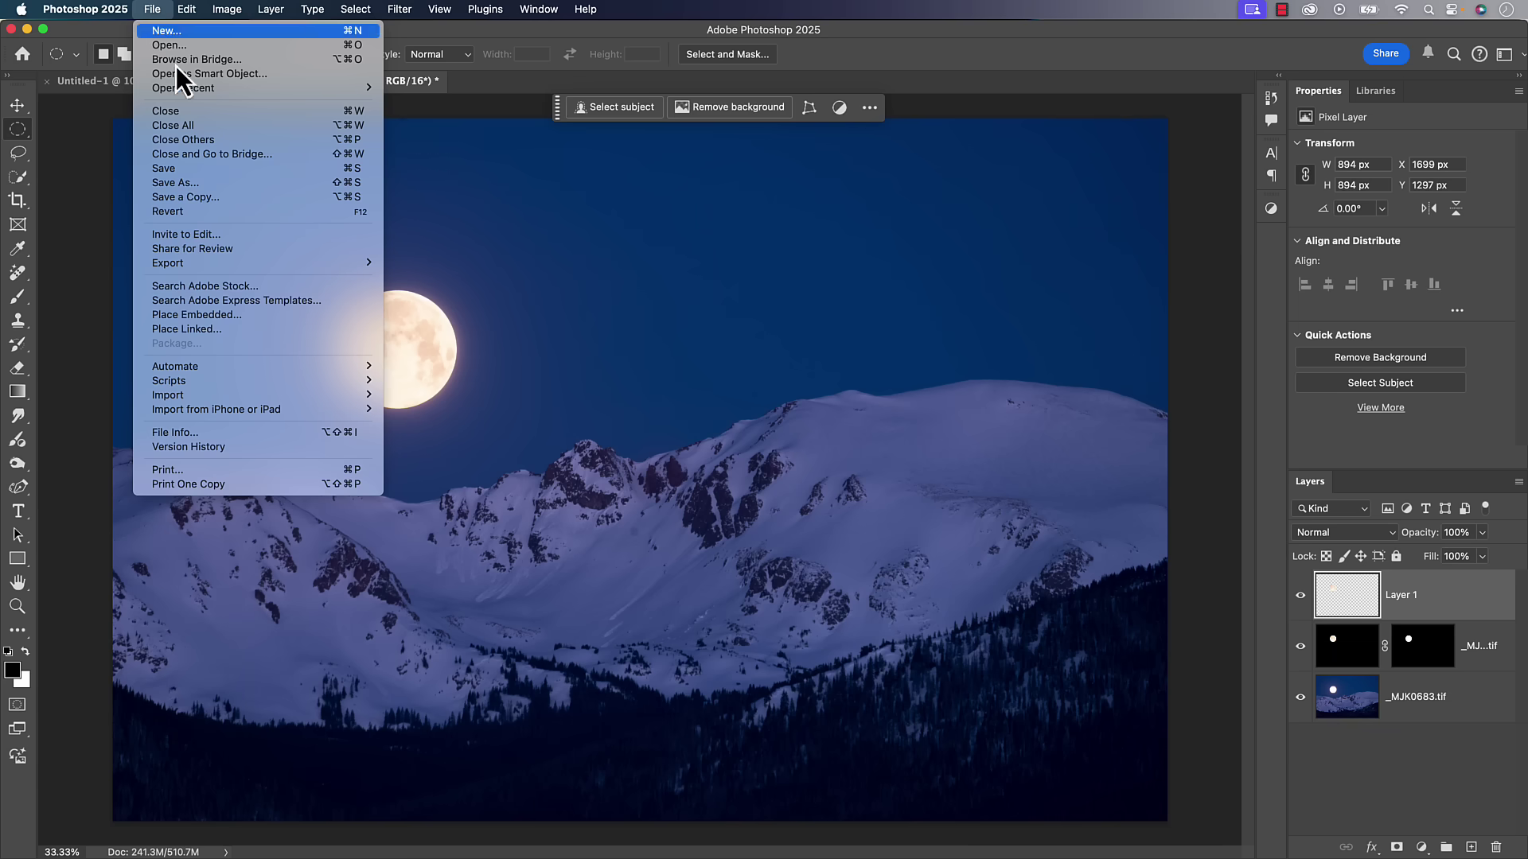
Save and close the blended moon document, then switch back to Lightroom.
{"action": "left_click", "coordinate": [185, 169]}
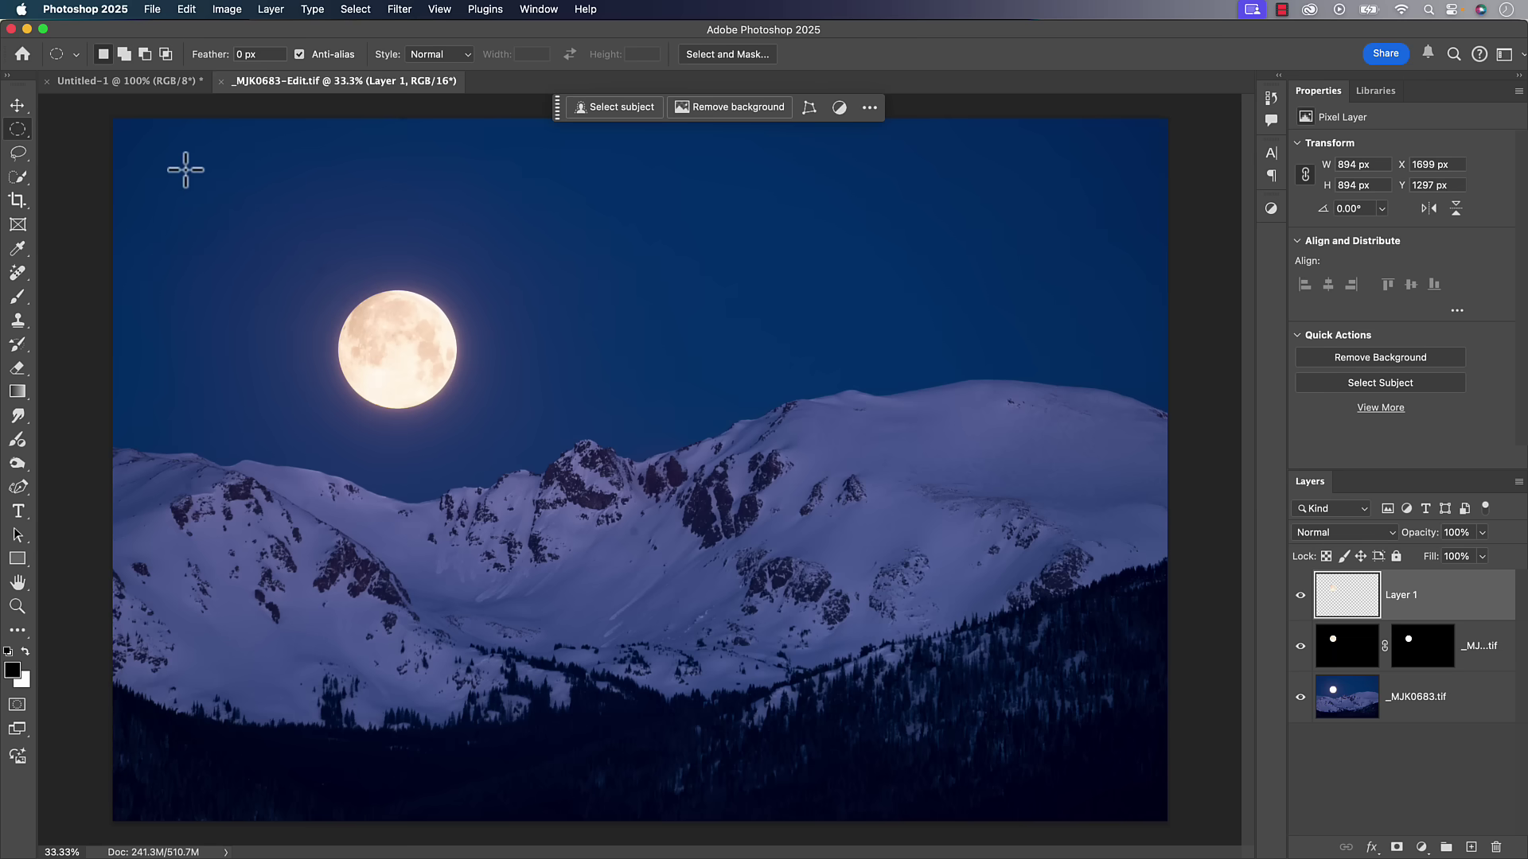
{"action": "left_click", "coordinate": [152, 9]}
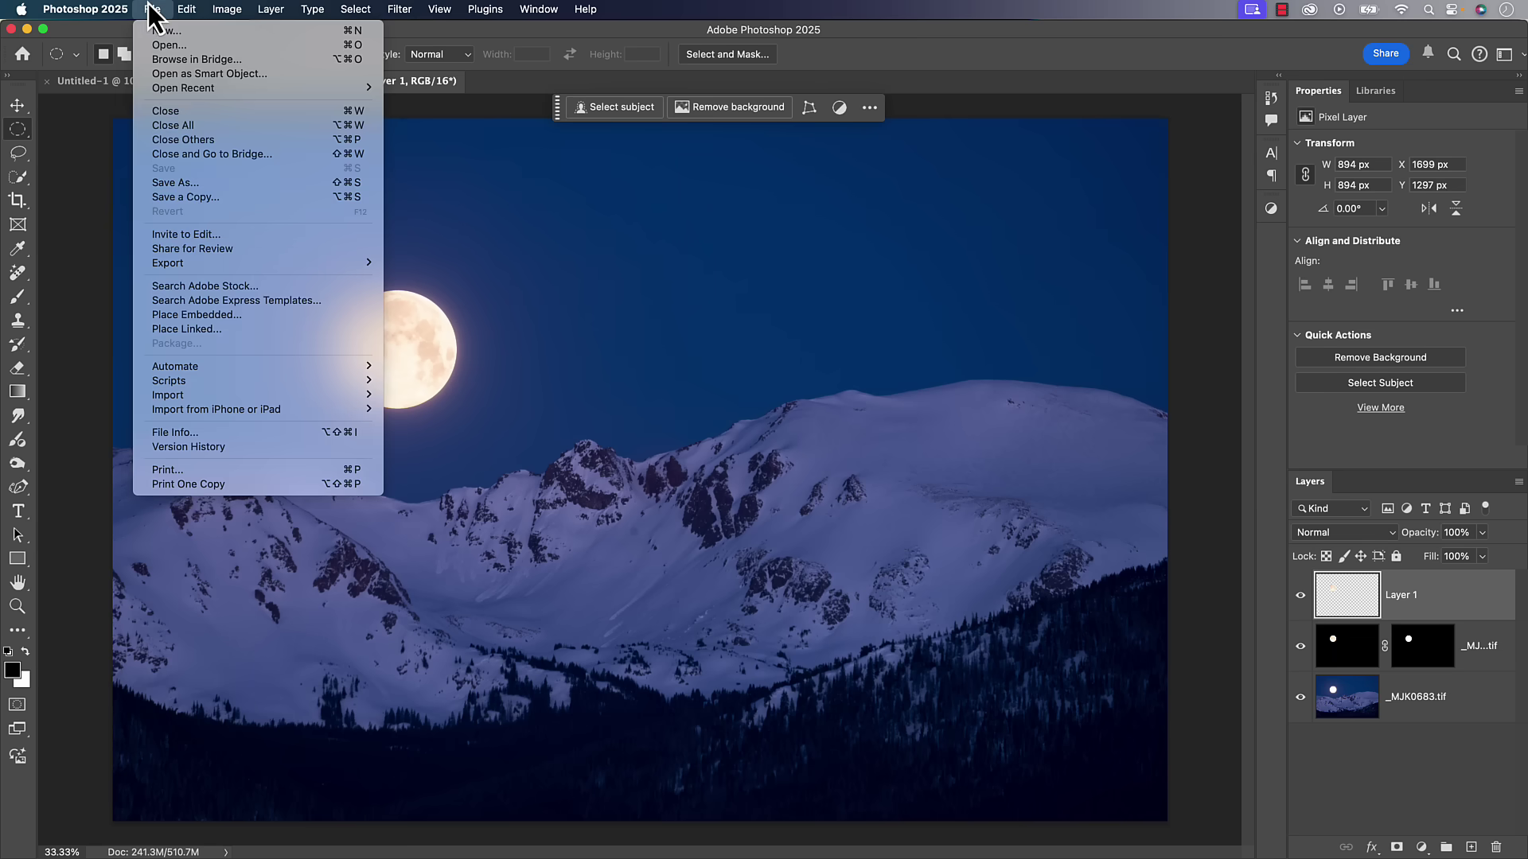
{"action": "left_click", "coordinate": [169, 116]}
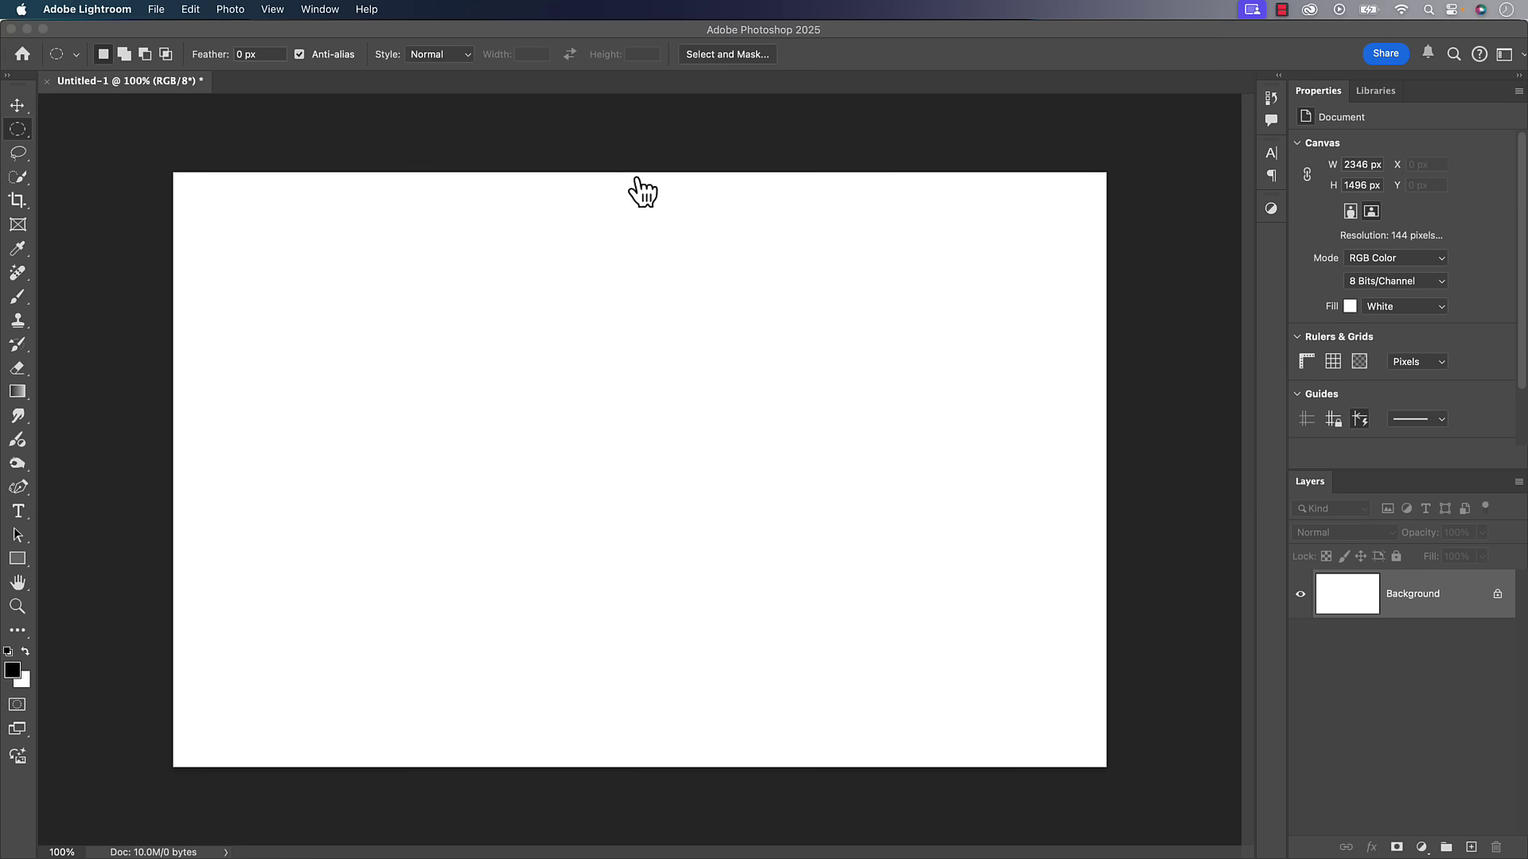
{"action": "key", "text": "super+Tab"}
{"action": "left_click", "coordinate": [278, 450]}
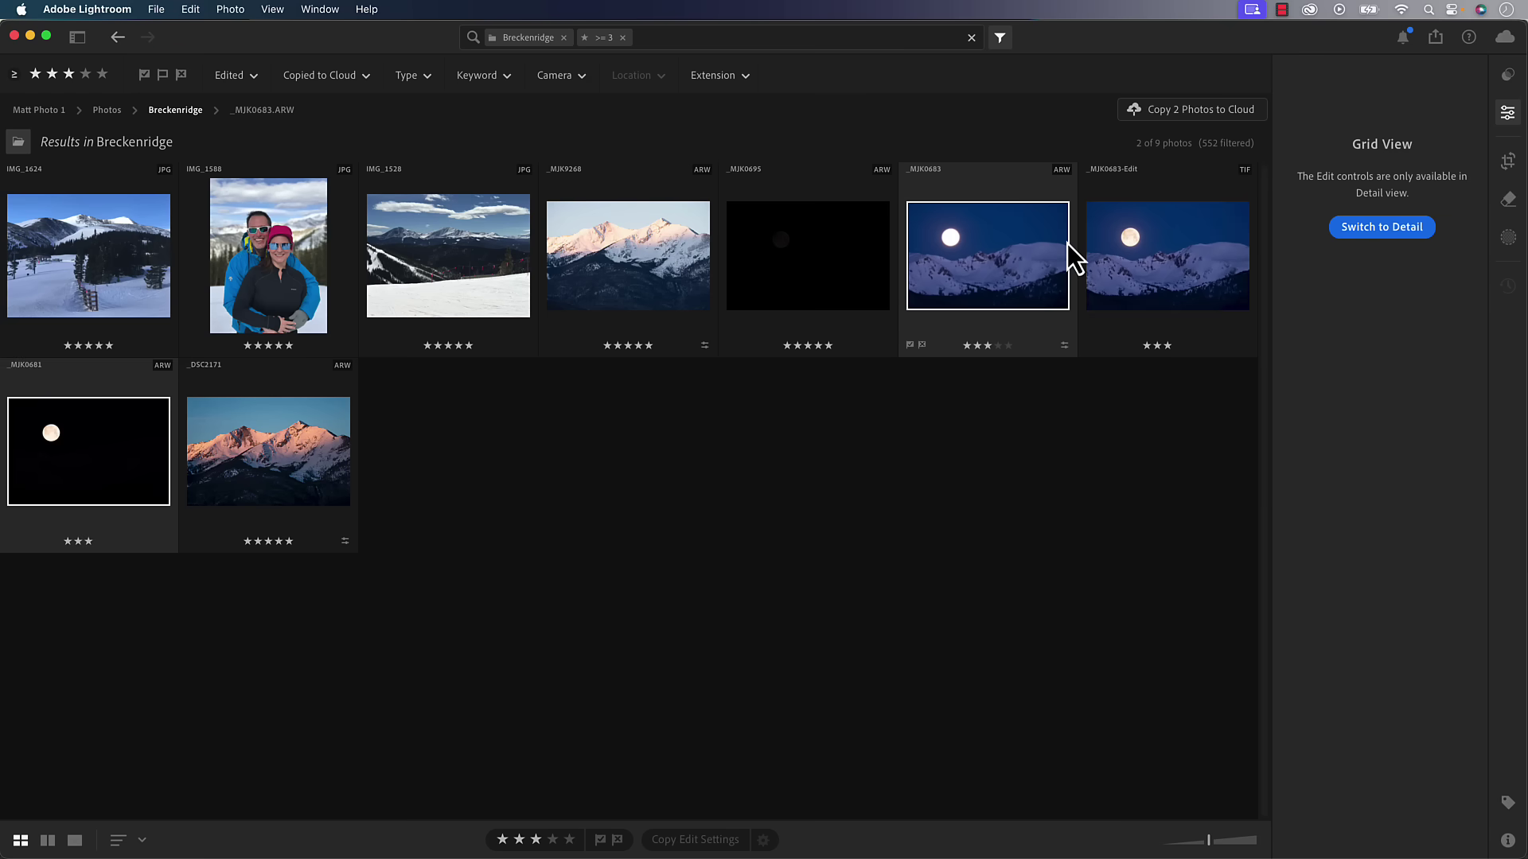
Compare the new _MJK0683-Edit TIF with the _MJK0683 and _MJK0681 originals, ending on the TIF.
{"action": "left_click", "coordinate": [1144, 239]}
{"action": "left_click", "coordinate": [975, 250]}
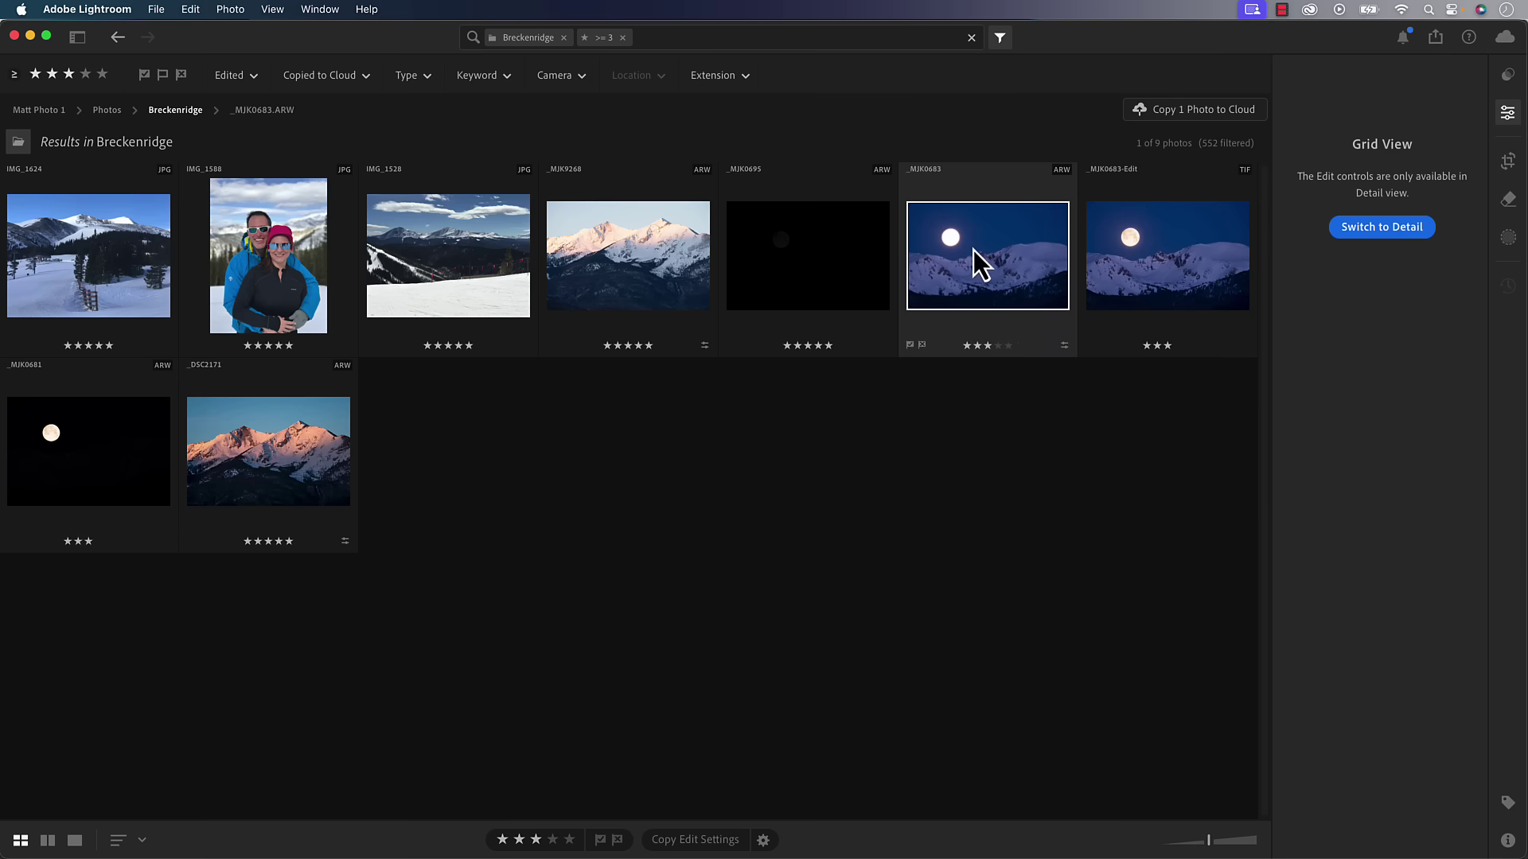
{"action": "left_click", "coordinate": [117, 465]}
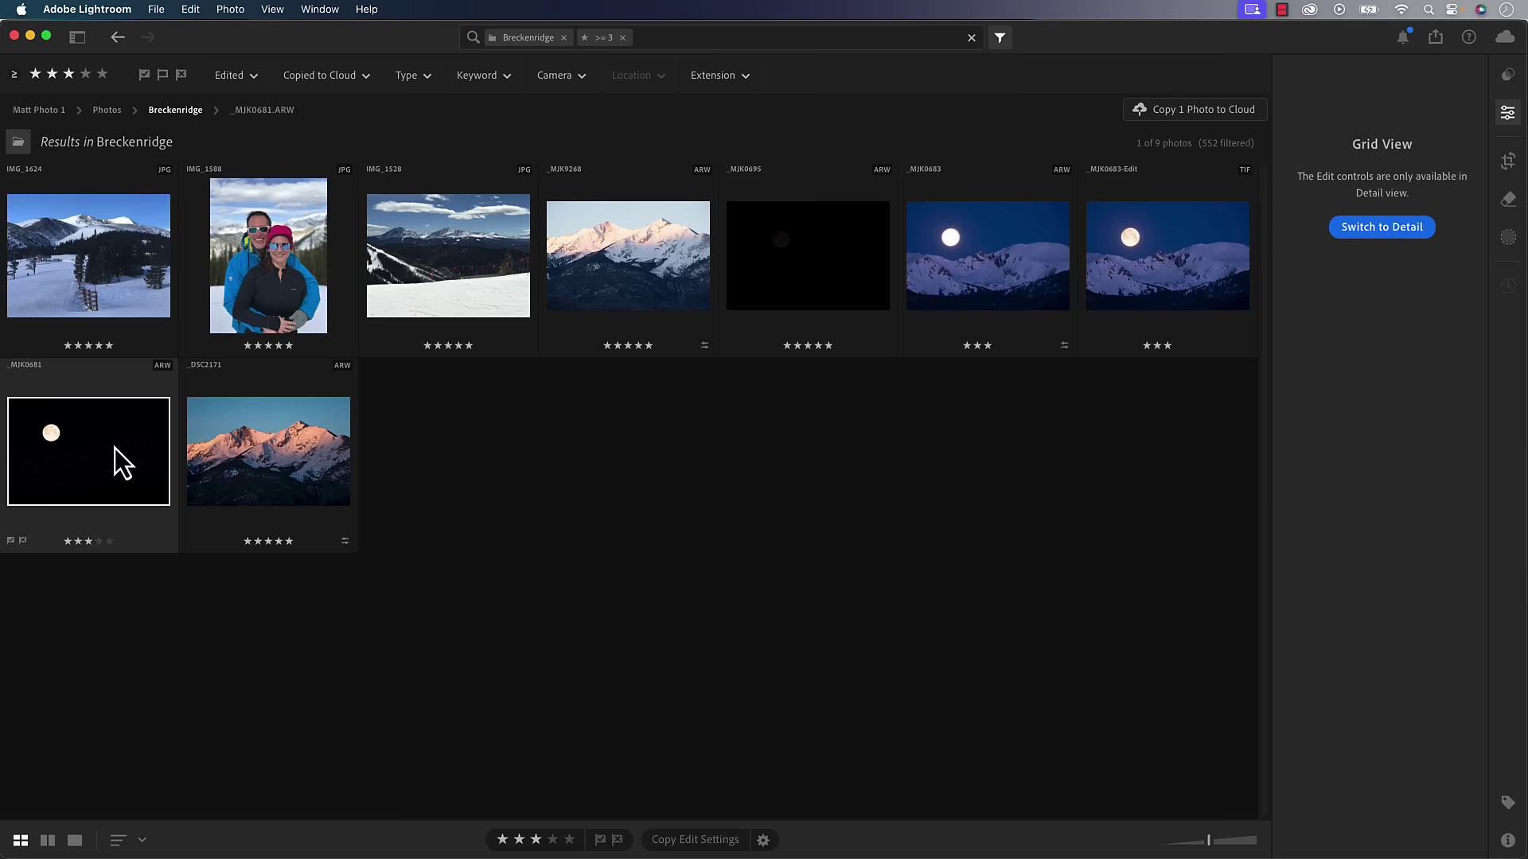
{"action": "left_click", "coordinate": [1168, 264]}
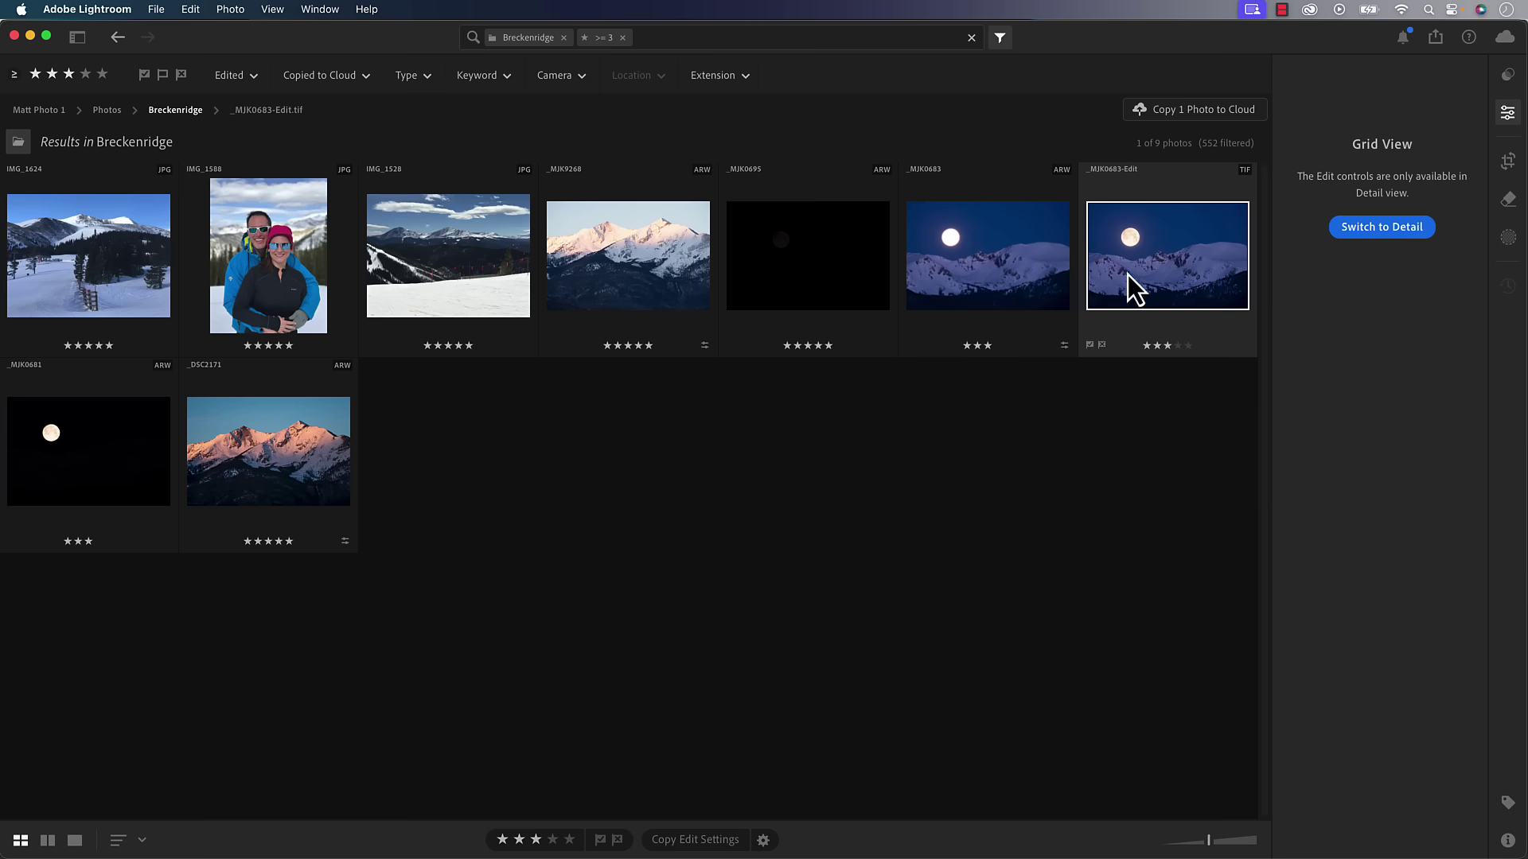
Open _MJK0683-Edit.tif in Detail view to show its Edit panel.
{"action": "double_click", "coordinate": [1153, 275]}
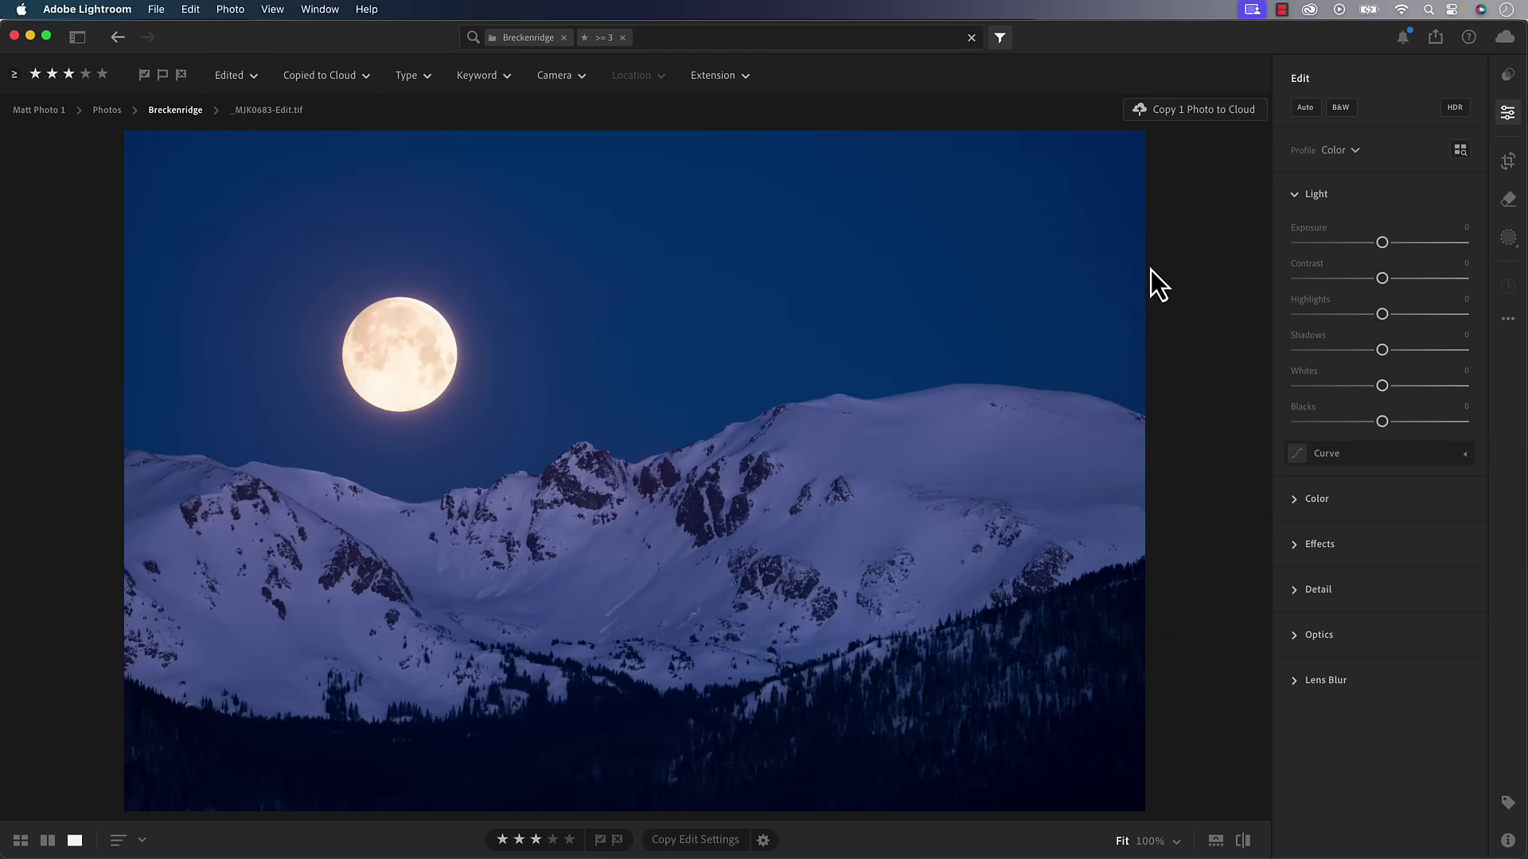